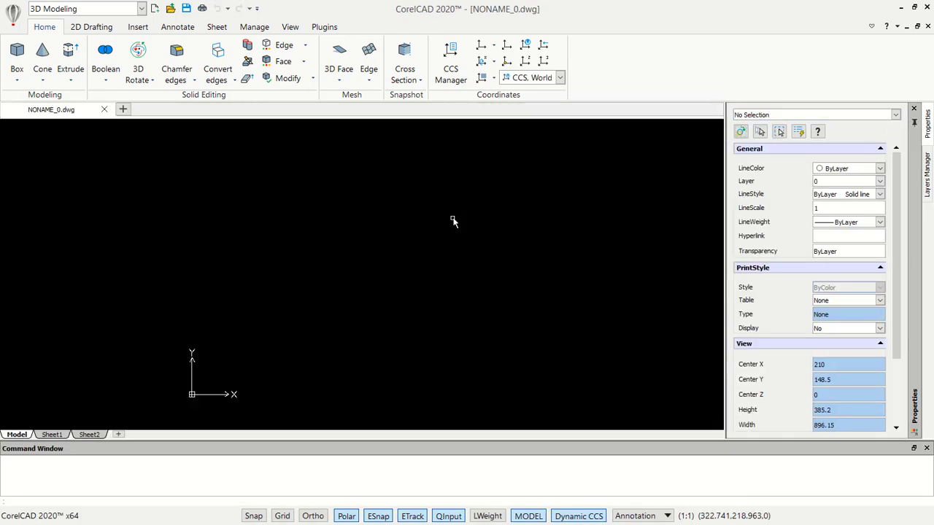
Start a blank drawing in model space and pan the view slightly left
left_click(432, 234)
middle_click(409, 255)
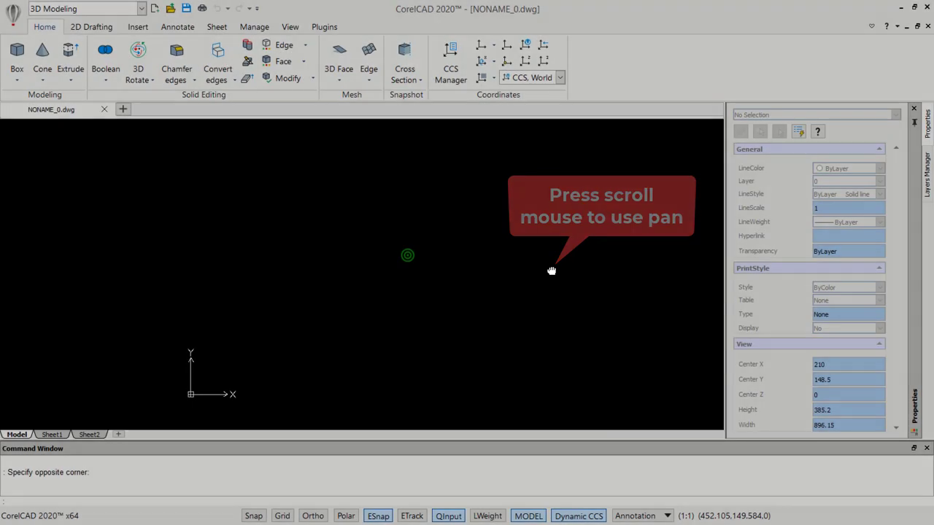
middle_click_drag(552, 271, 545, 270)
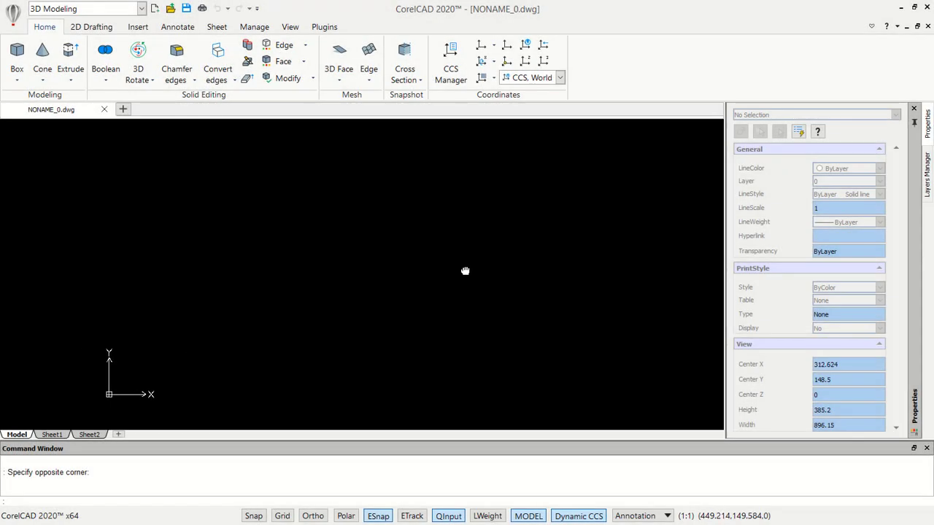
middle_click_drag(381, 270, 378, 278)
type("L")
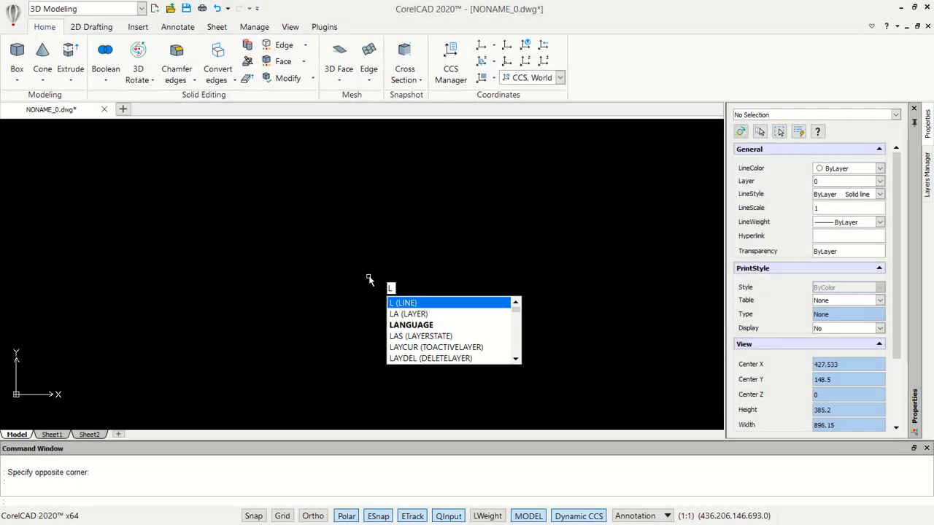
Draw a closed 5500 × 4000 rectangle from four line segments, using polar tracking
key("Return")
left_click(306, 364)
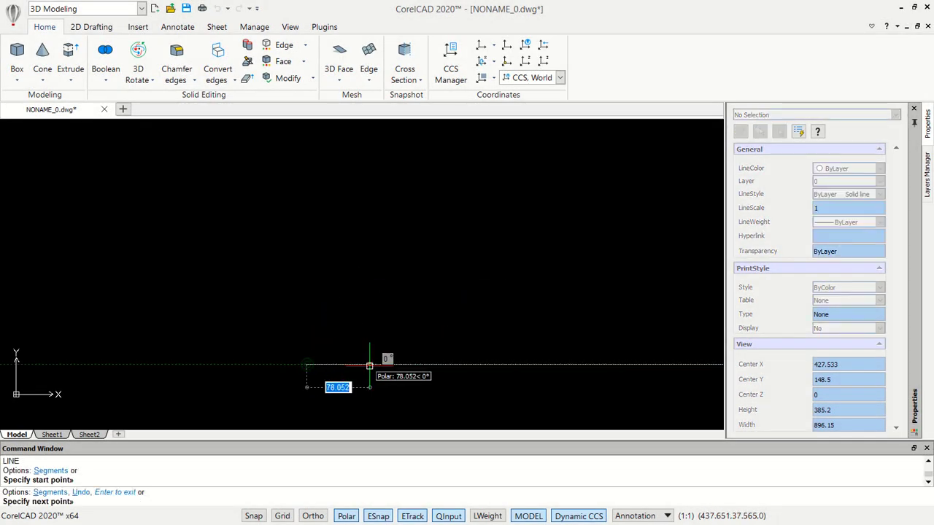
key("Return")
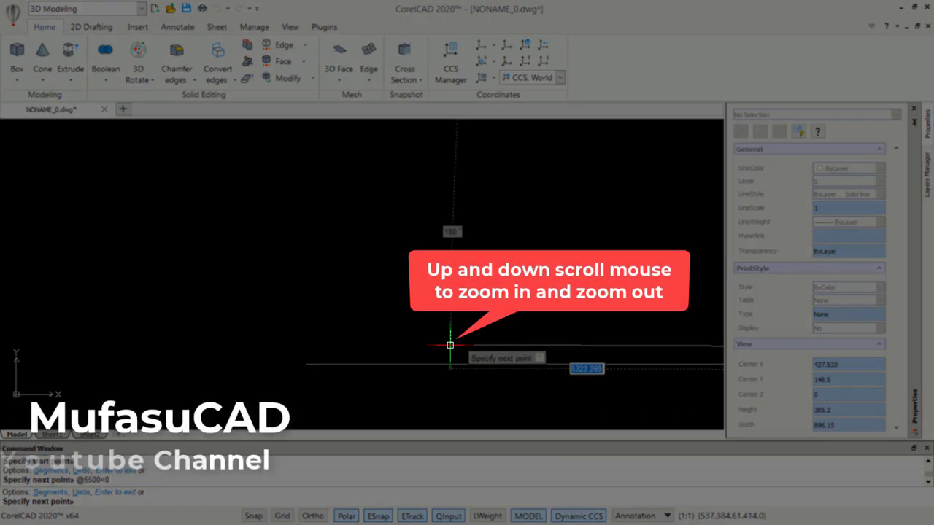
scroll(448, 345, "down", 5)
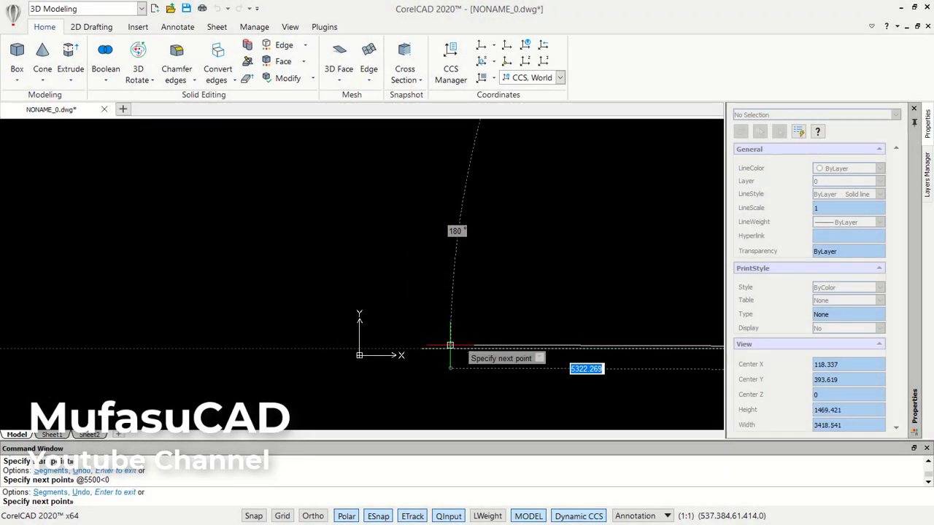
scroll(467, 345, "down", 4)
mouse_move(484, 346)
middle_mouse_down()
mouse_move(389, 318)
mouse_move(302, 344)
middle_mouse_up()
key("F10")
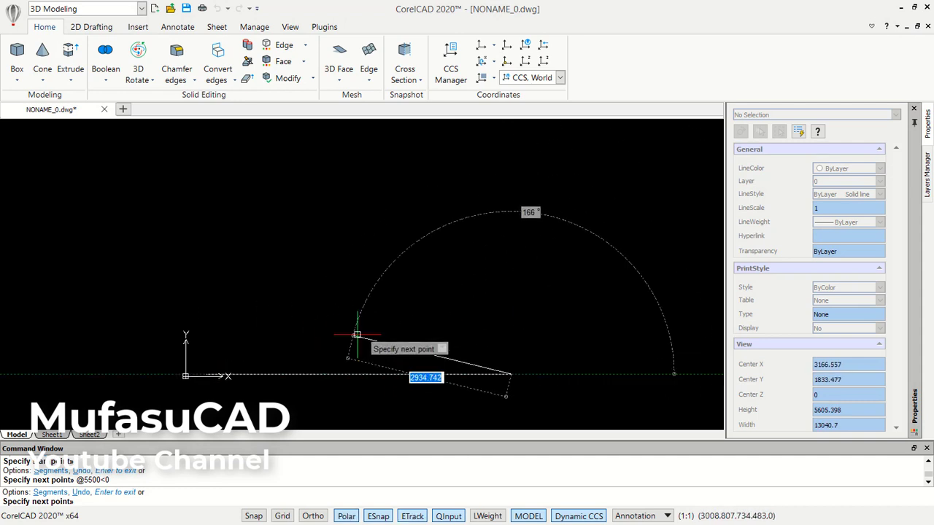
type("4000")
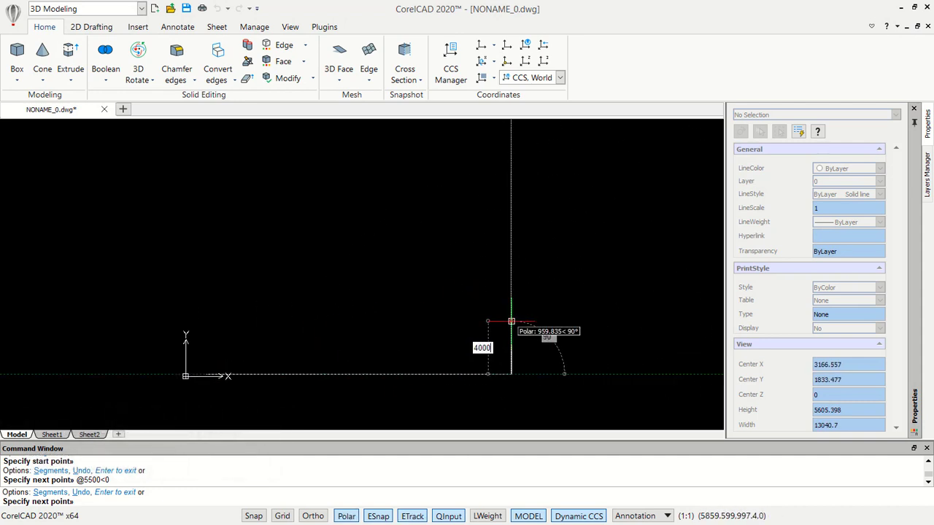
key("Return")
type("5500")
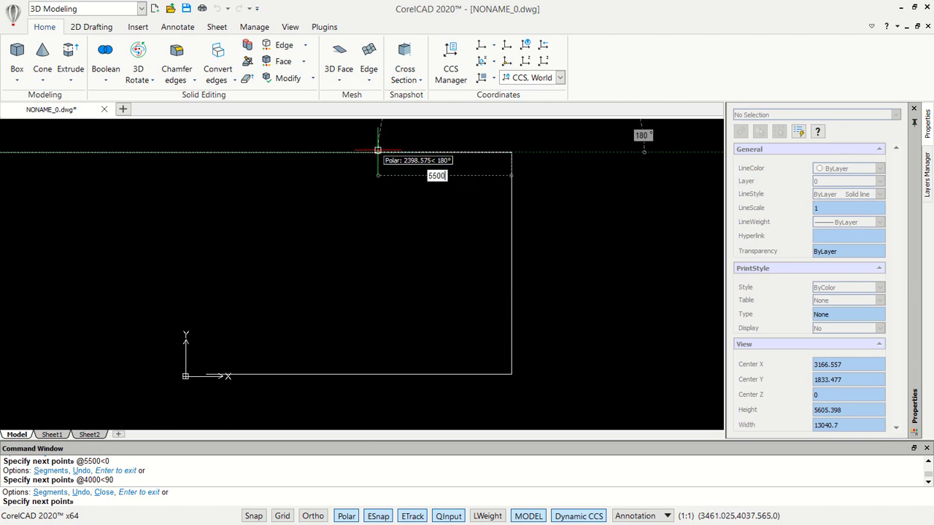
key("Return")
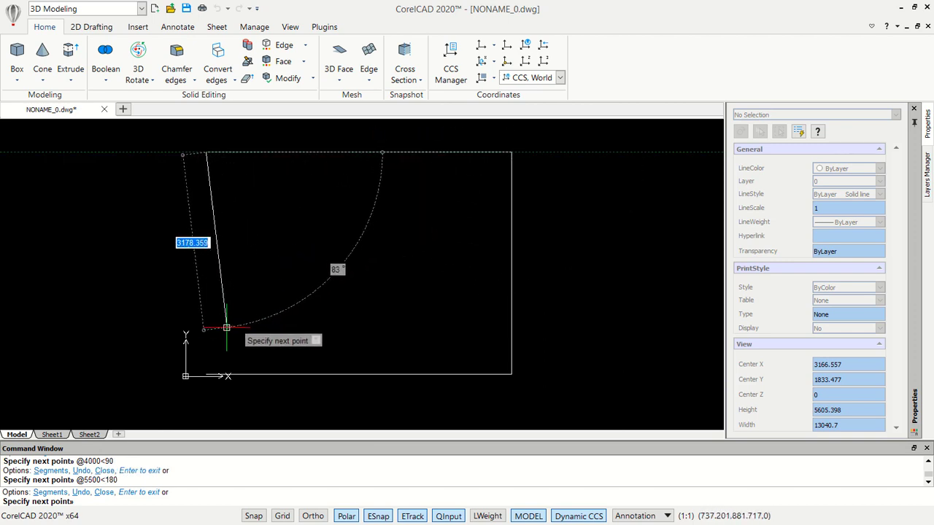
left_click(206, 374)
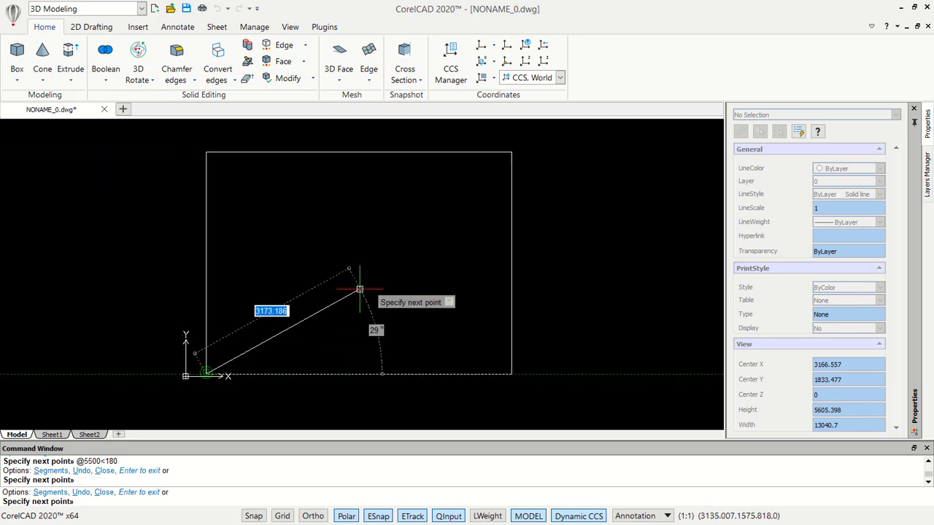
key("Return")
scroll(299, 273, "up", 1)
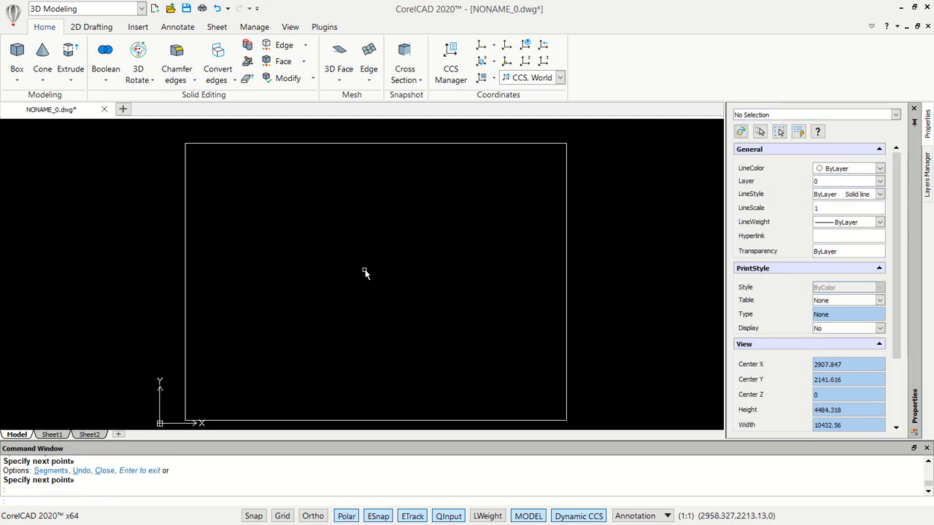
Copy the rectangle's top edge 2000 units downward
type("co")
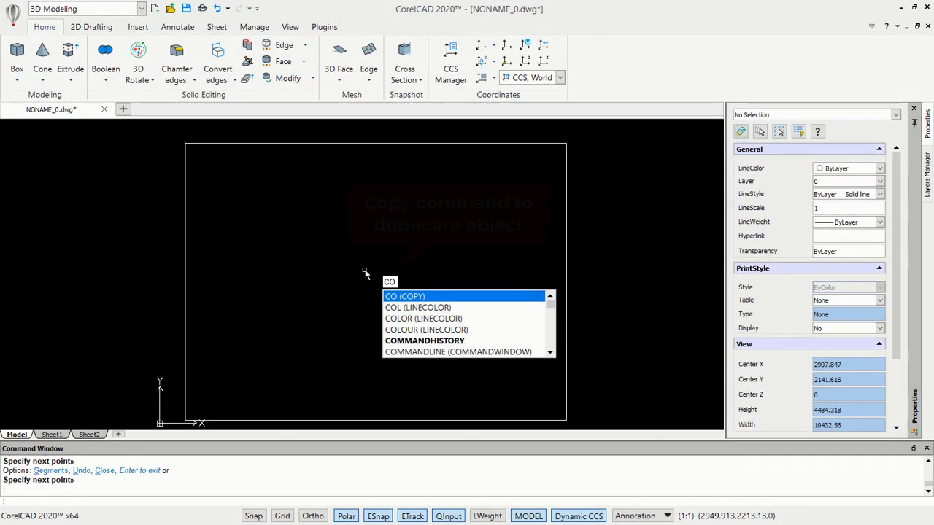
key("Return")
left_click(353, 130)
right_click(309, 179)
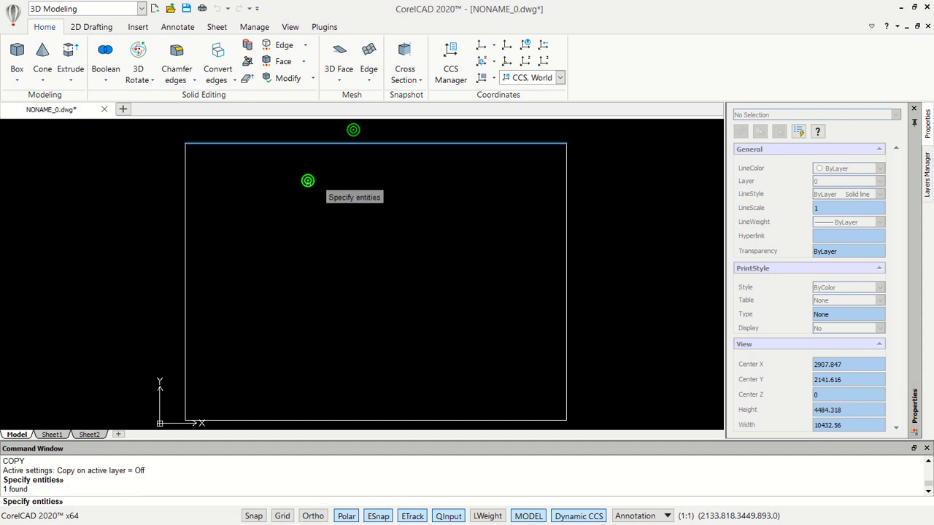
left_click(409, 179)
type("2000")
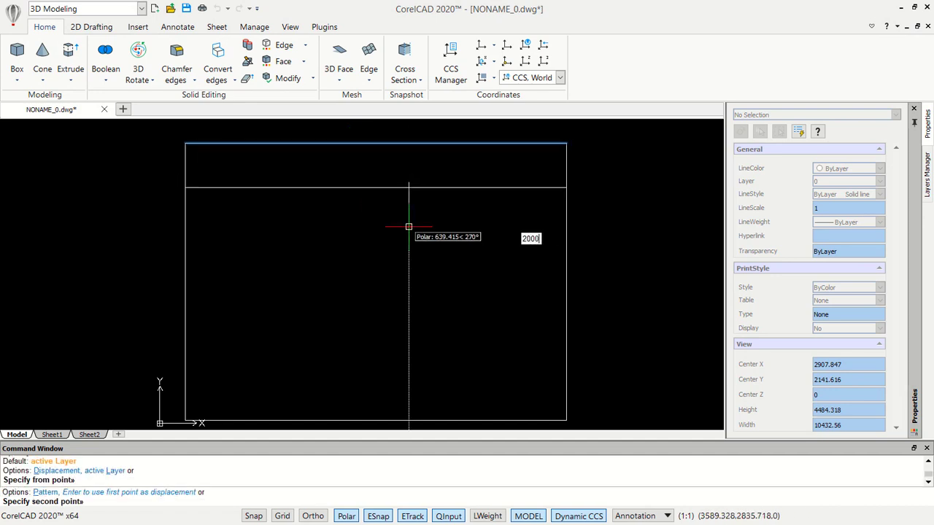
key("Return")
key("Return")
key("Return")
Copy the rectangle's left edge 2000 units to the right
left_click(220, 204)
left_click(166, 238)
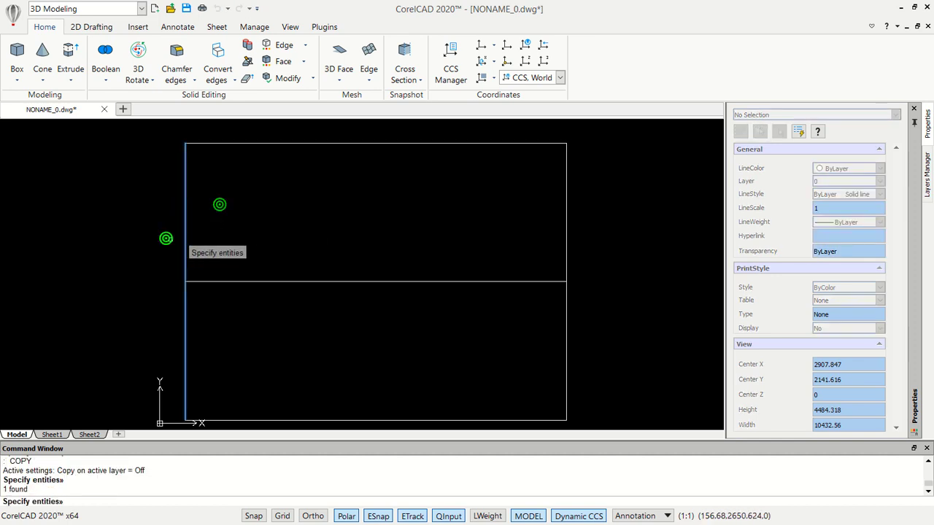
right_click(317, 220)
left_click(316, 221)
type("2000")
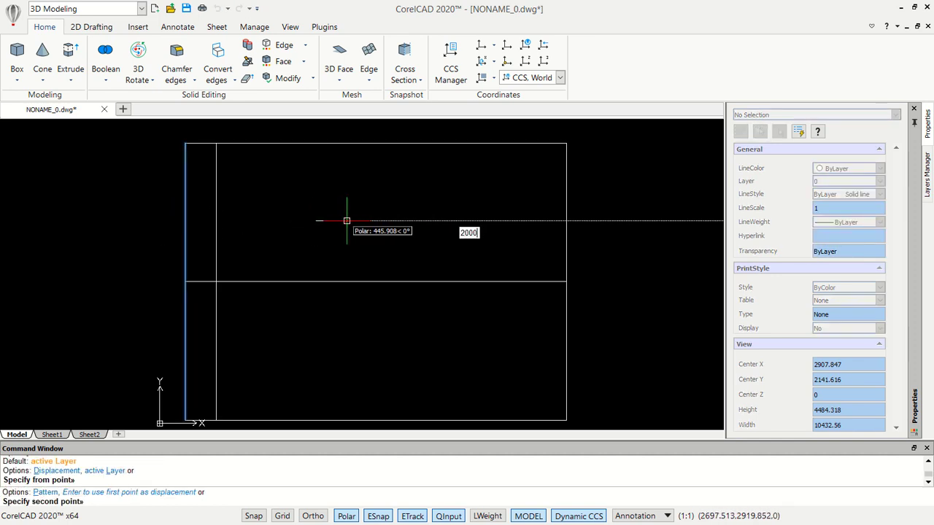
type("000")
key("Return")
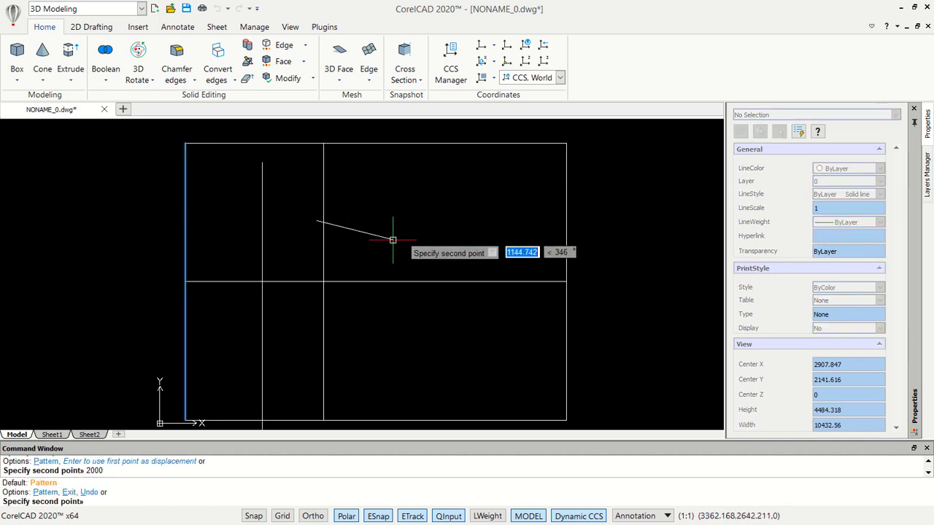
key("Return")
type("r")
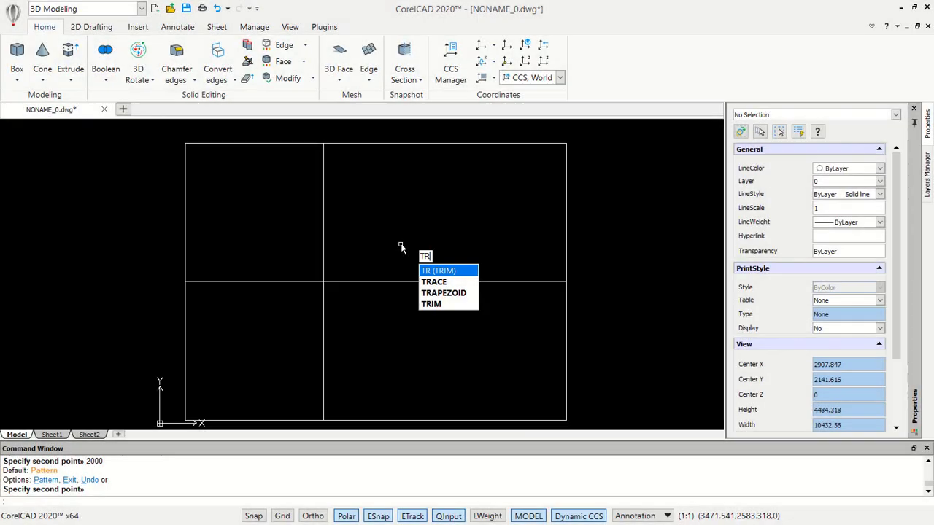
Trim the right half of the horizontal divider and the lower half of the vertical divider
key("Return")
key("Return")
left_click(422, 249)
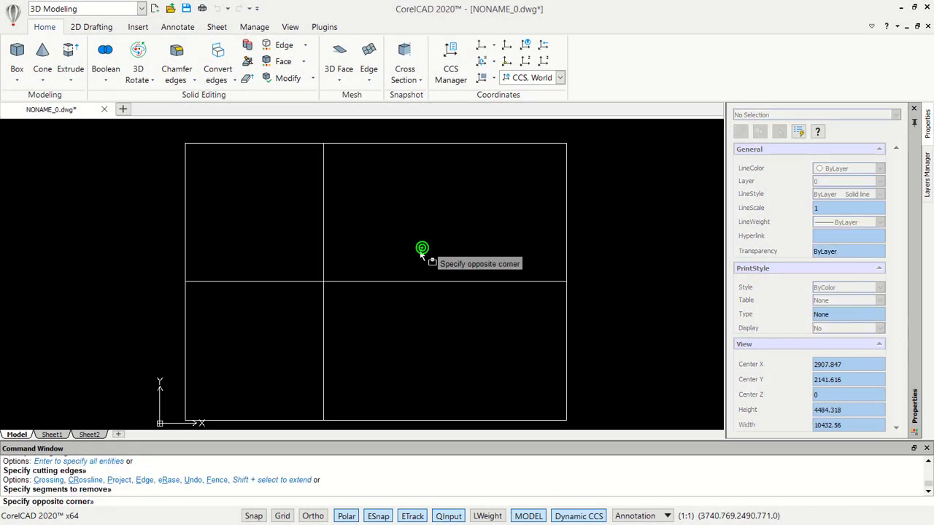
left_click(383, 293)
left_click(381, 292)
left_click(303, 316)
type("JOIN")
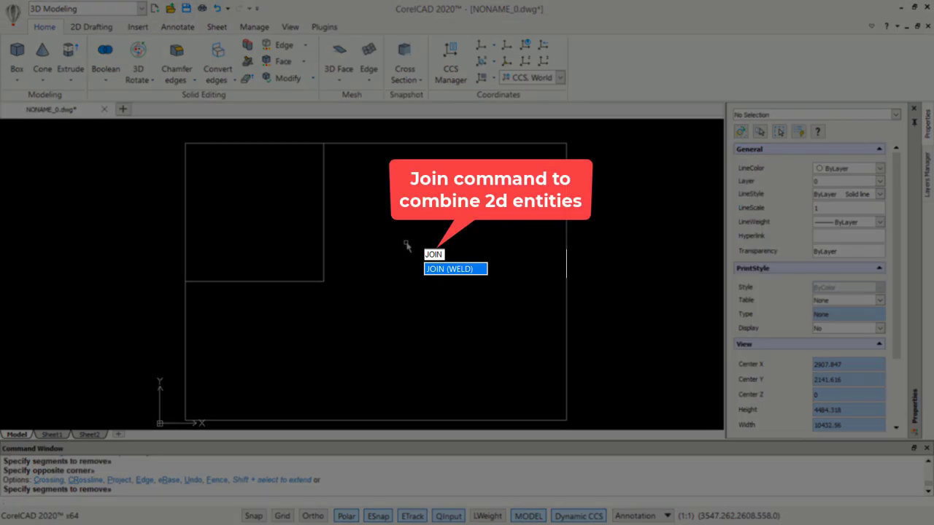
Join the four outer rectangle edges into one polyline
key("Return")
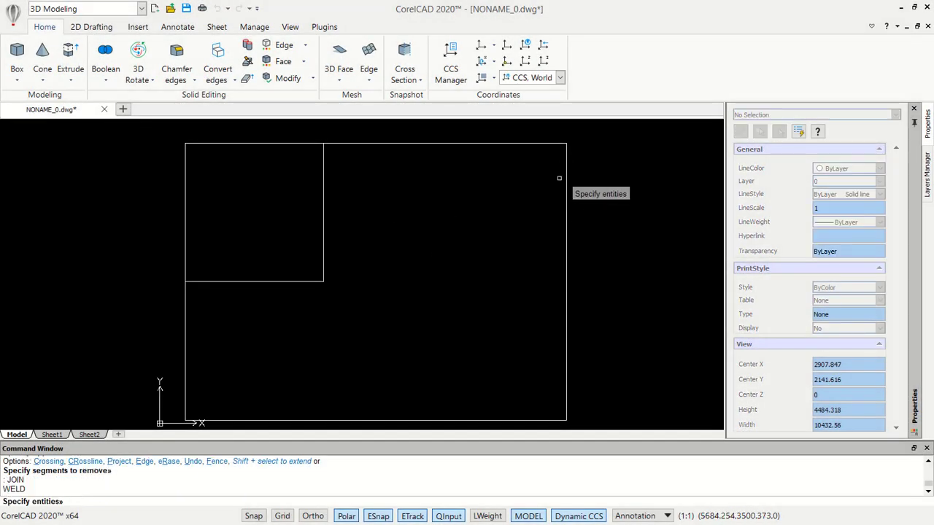
left_click(606, 168)
left_click(546, 134)
left_click(216, 383)
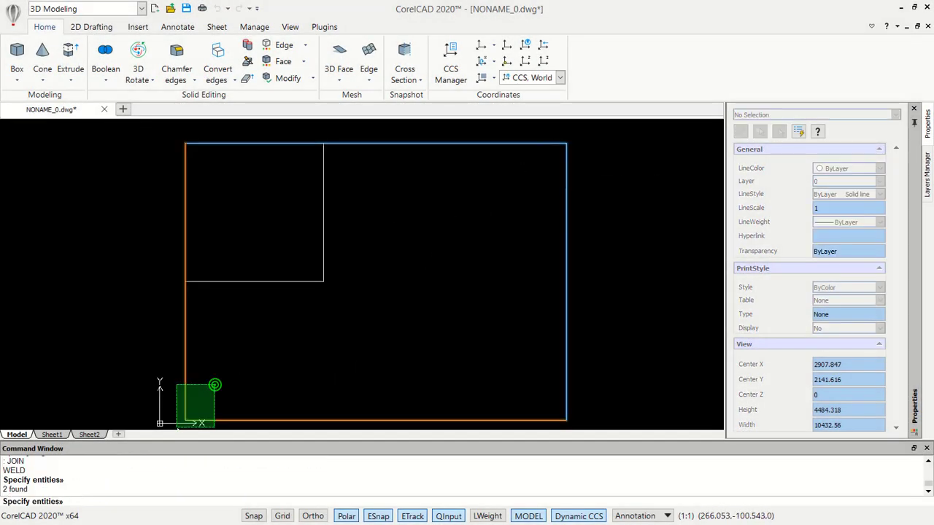
left_click(178, 423)
key("Return")
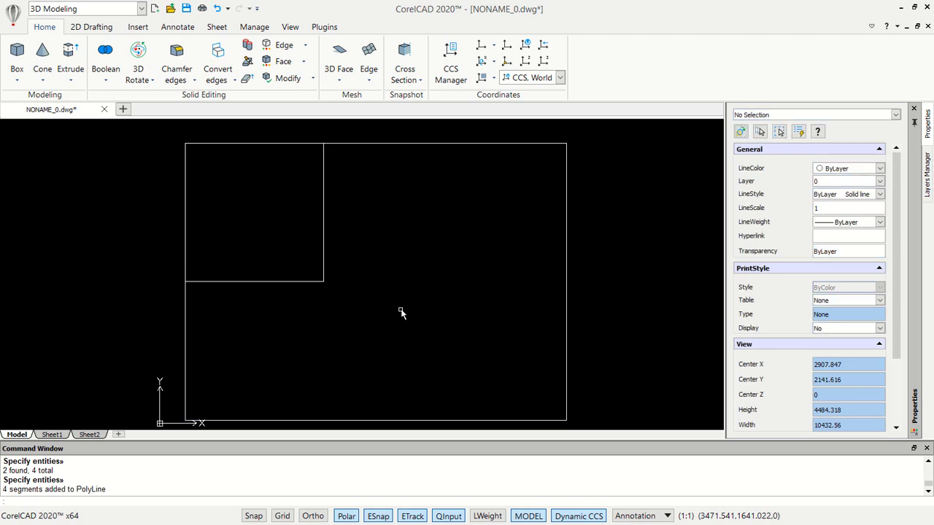
Join the top-left room's two inner edges into a polyline
key("Return")
left_click(372, 241)
left_click(294, 302)
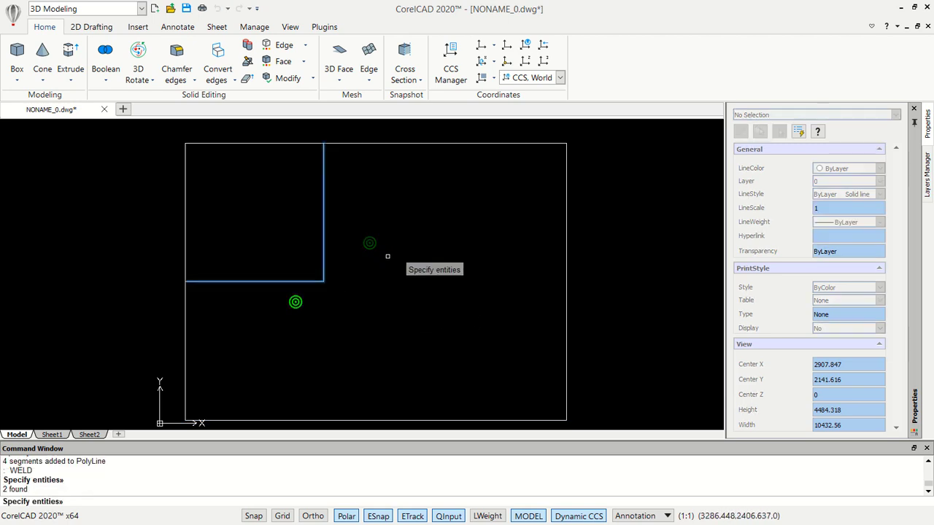
key("Return")
Offset the outer rectangle 100 units inward
type("Off")
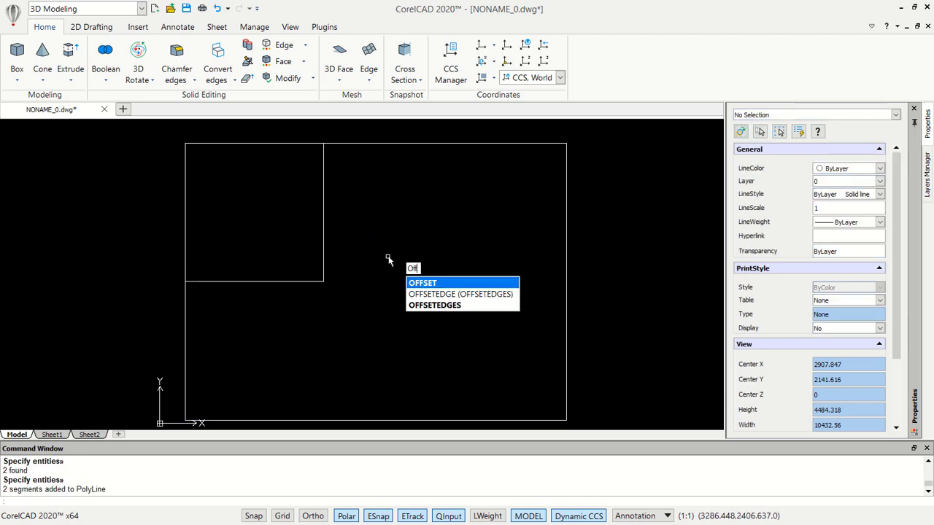
type("set")
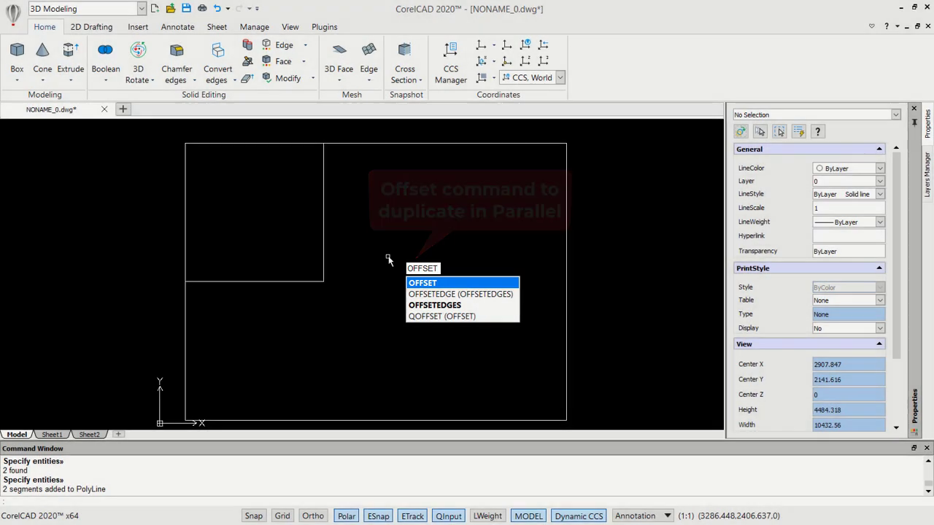
key("Return")
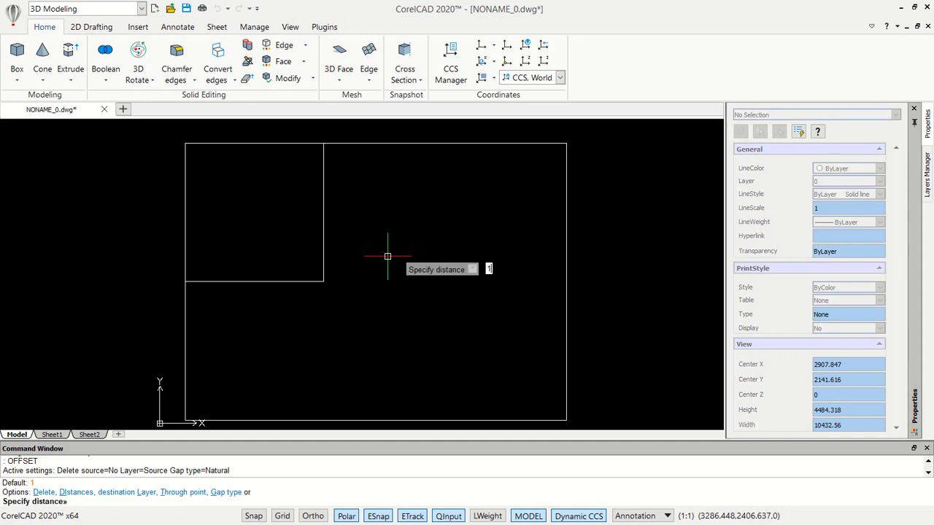
key("Return")
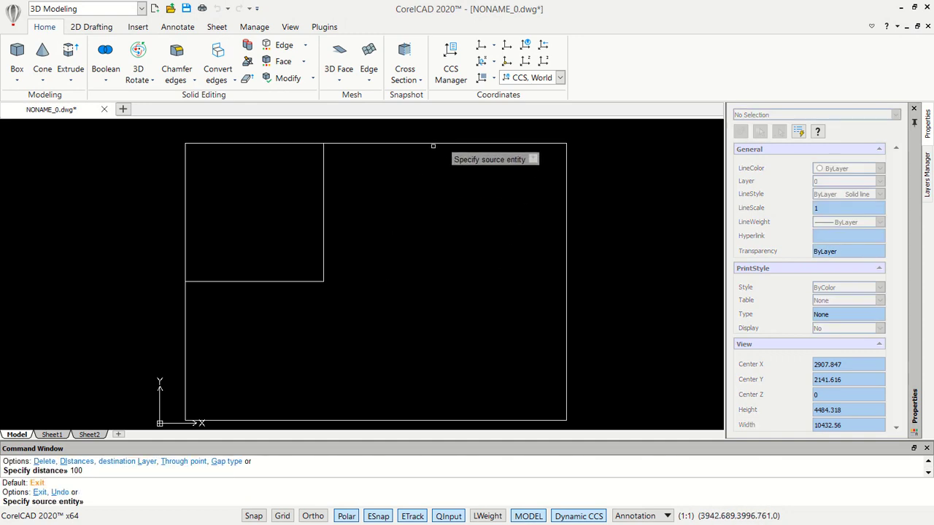
left_click(434, 144)
left_click(421, 211)
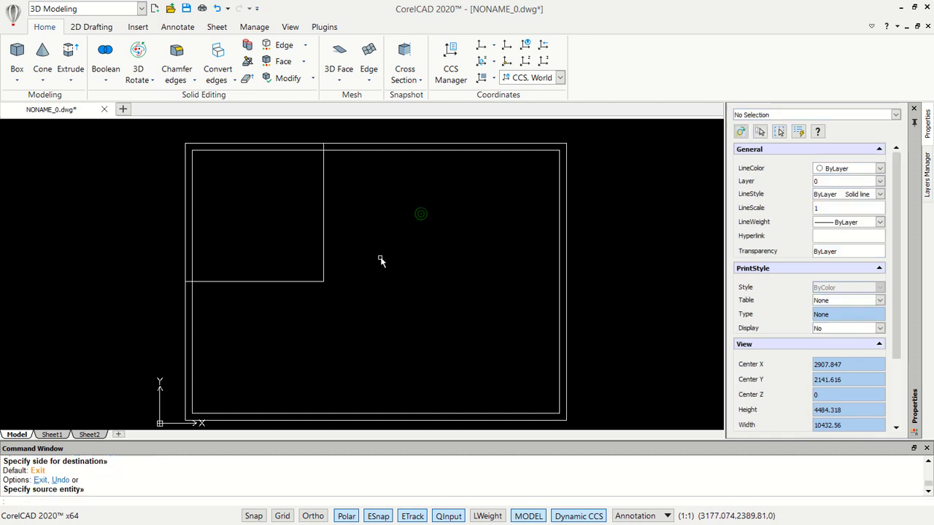
Offset the room's L-shaped wall 50 units to both sides
key("Return")
key("Return")
type("50")
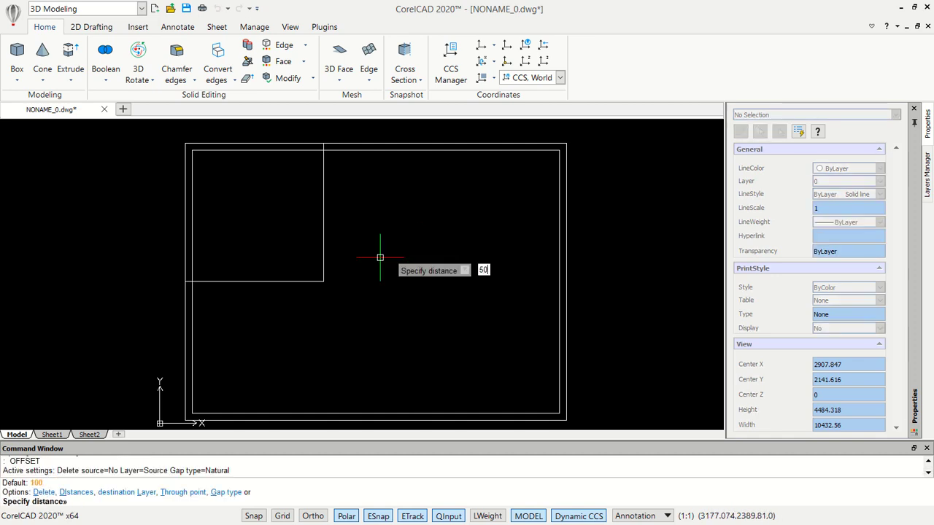
key("Return")
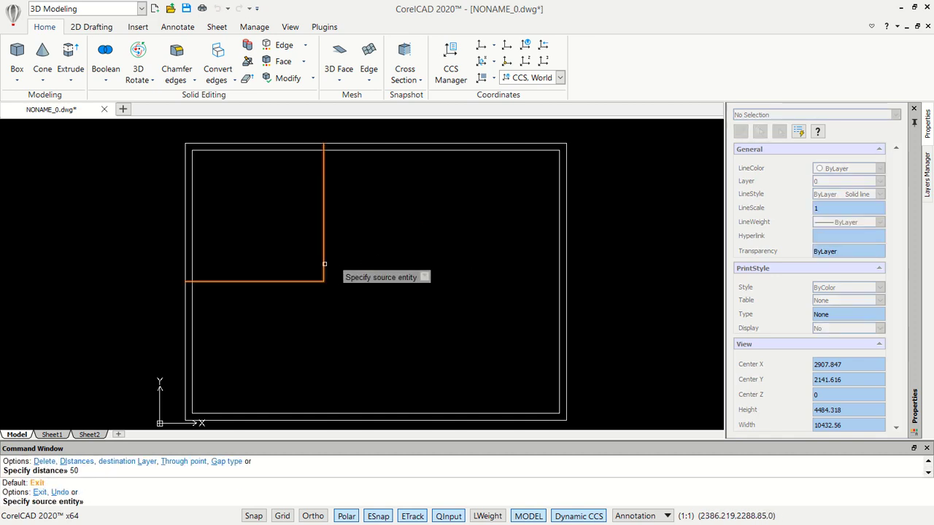
left_click(324, 265)
left_click(365, 267)
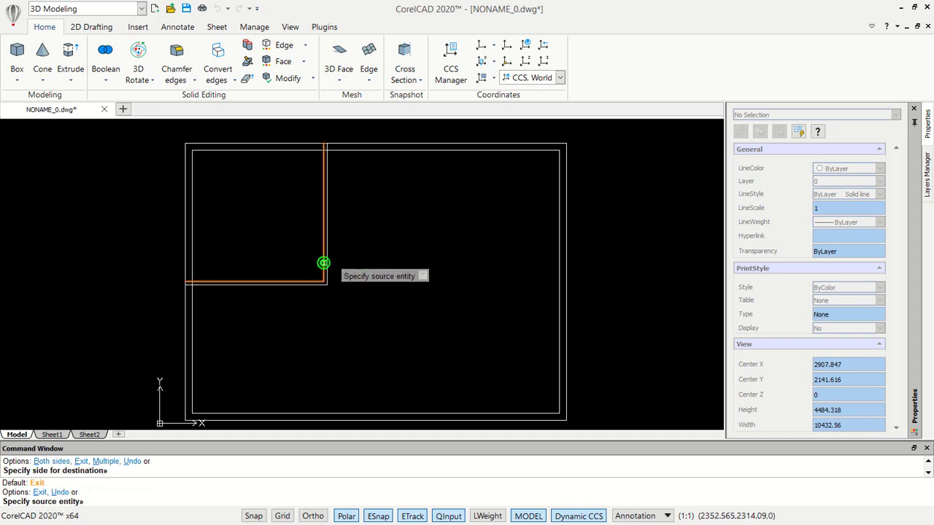
left_click(324, 262)
left_click(290, 262)
scroll(292, 233, "up", 2)
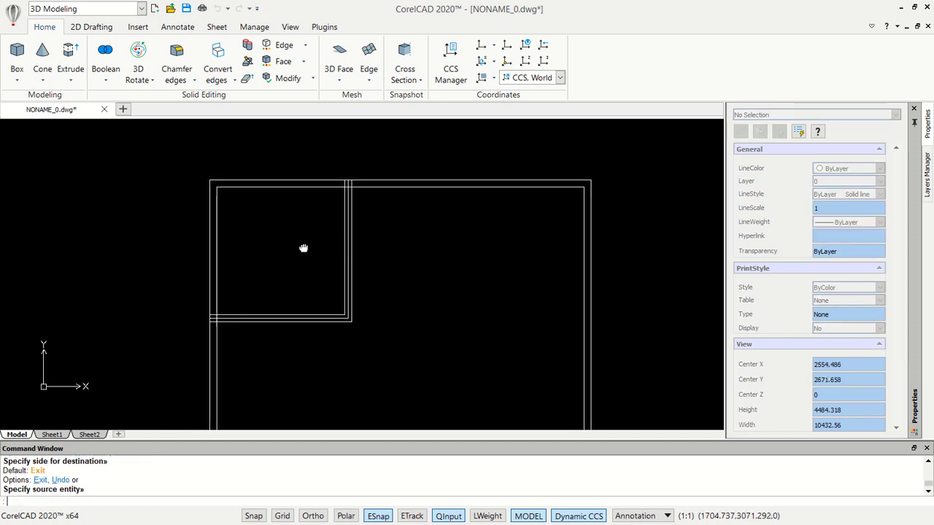
scroll(292, 252, "up", 2)
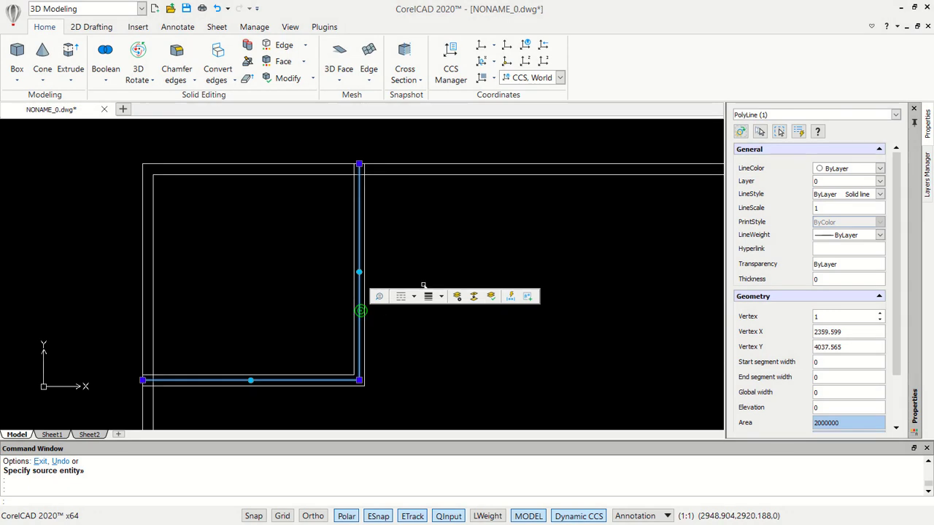
Delete the extra offset wall line and trim the overlap at the top wall junction
key("Delete")
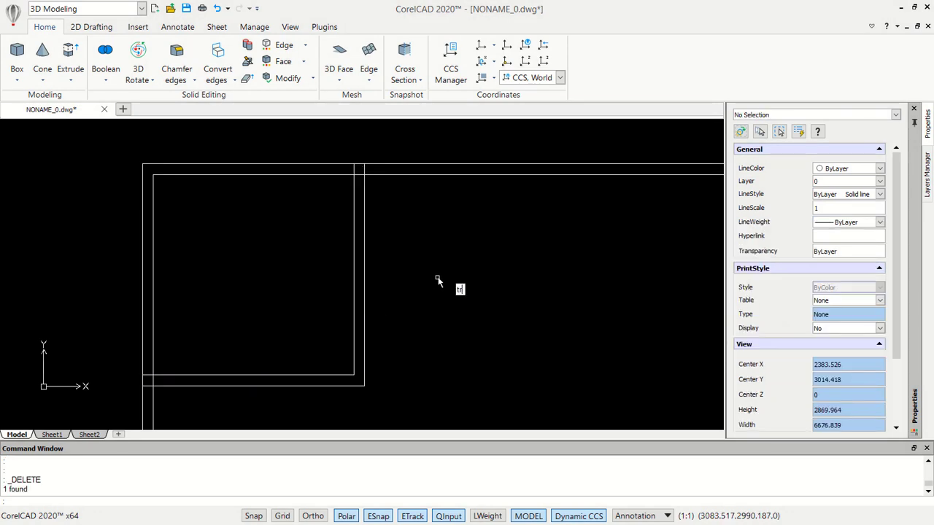
key("Return")
key("Return")
left_click(368, 171)
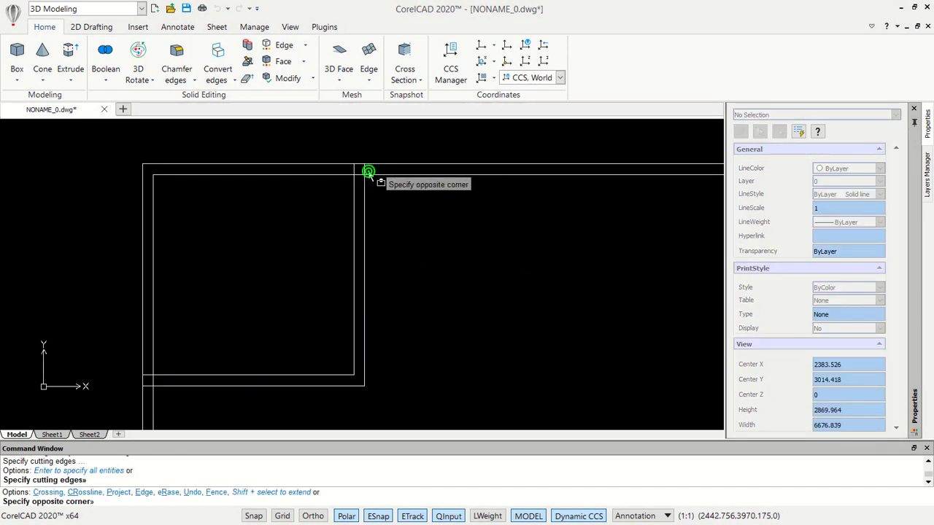
left_click(362, 173)
left_click(358, 174)
left_click(358, 182)
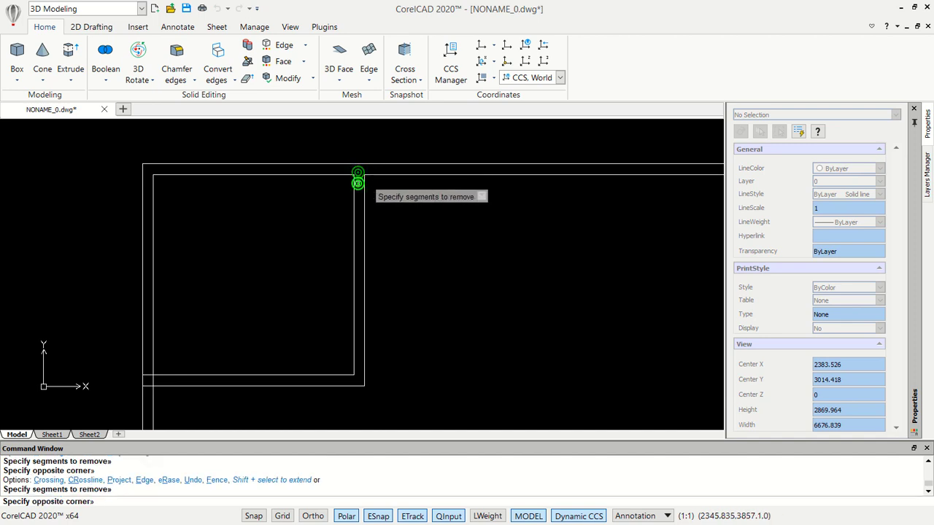
left_click(358, 183)
Trim the wall overlap at the room's bottom-left junction
left_click(155, 383)
left_click(150, 379)
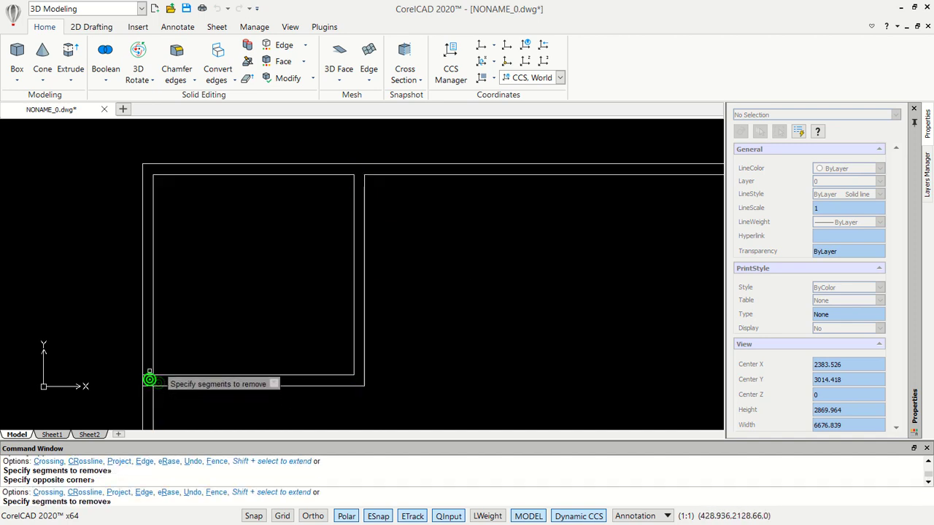
left_click(149, 379)
left_click(150, 381)
scroll(396, 322, "down", 2)
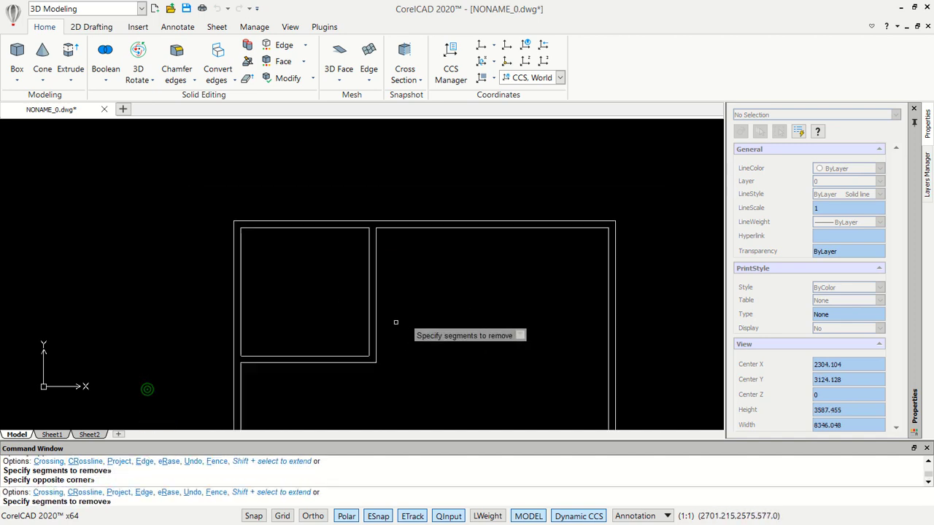
scroll(437, 332, "down", 2)
scroll(467, 321, "up", 2)
type("L")
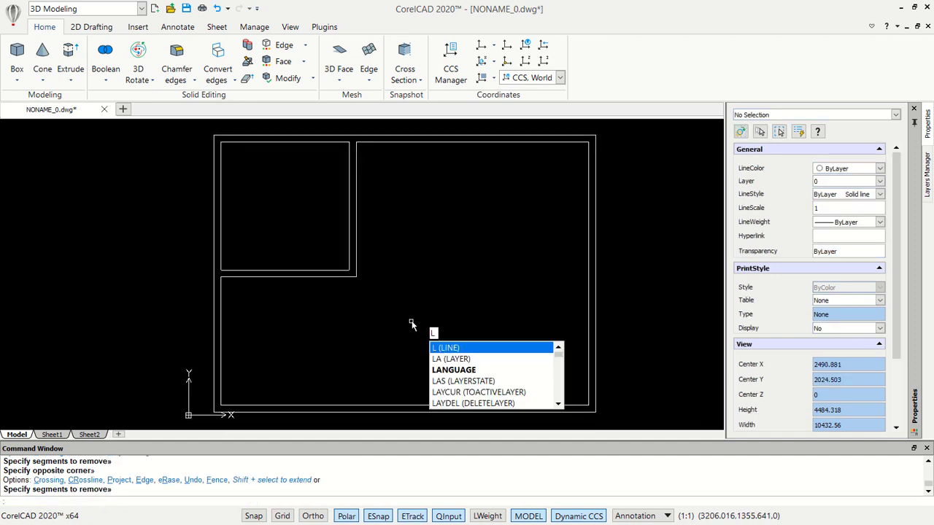
Draw a 900-unit vertical door-leaf line upward inside the lower room
key("Return")
left_click(439, 349)
type("900")
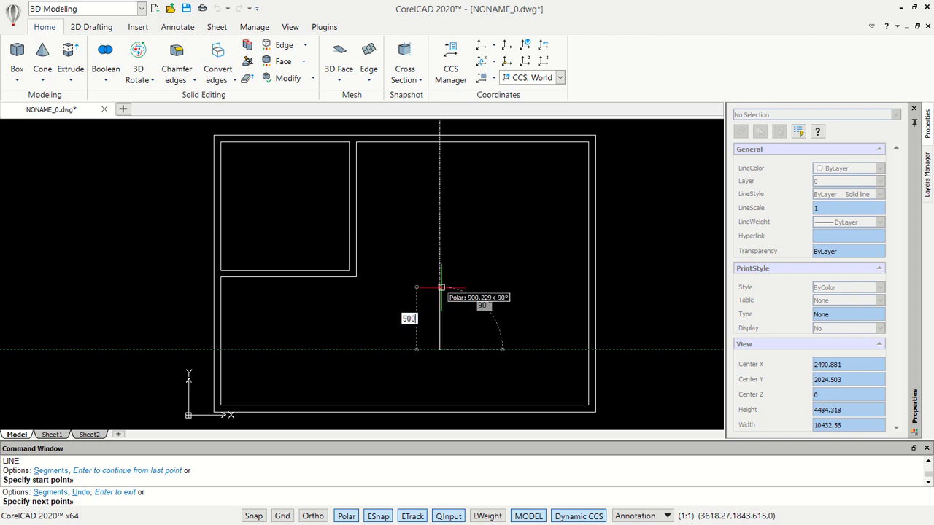
key("Return")
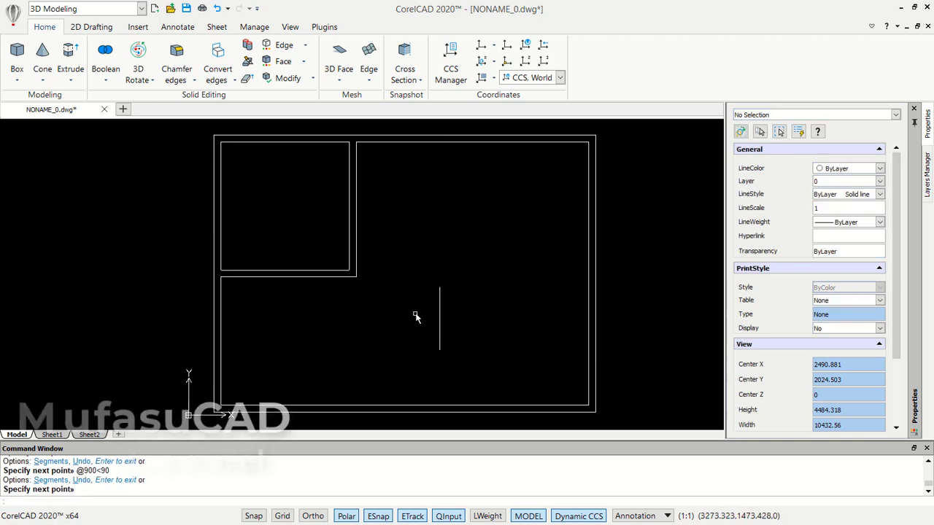
type("a")
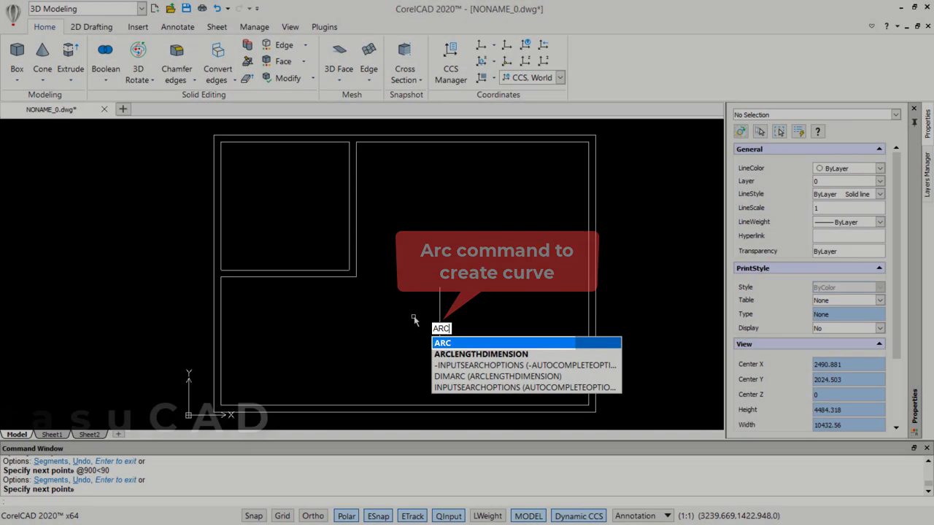
Draw a quarter-circle door swing arc centred at the leaf line's base, ending left
key("Return")
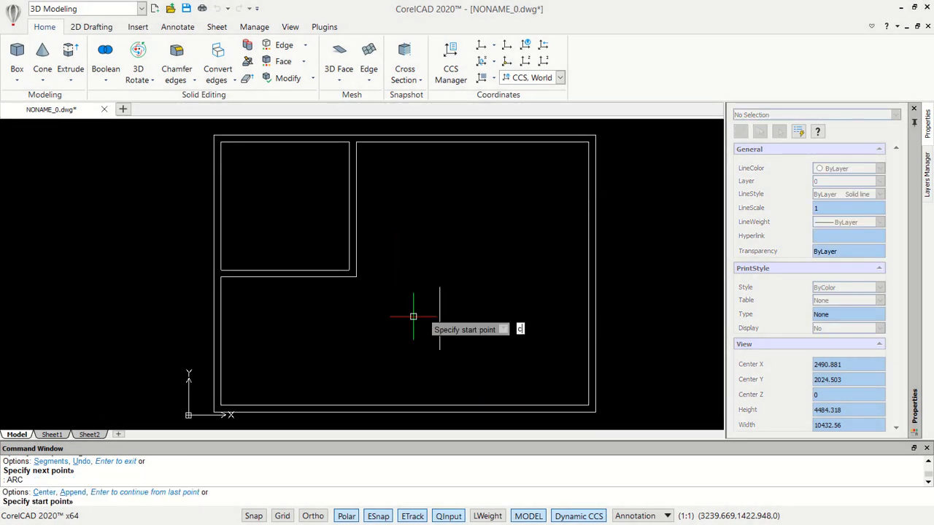
left_click(439, 349)
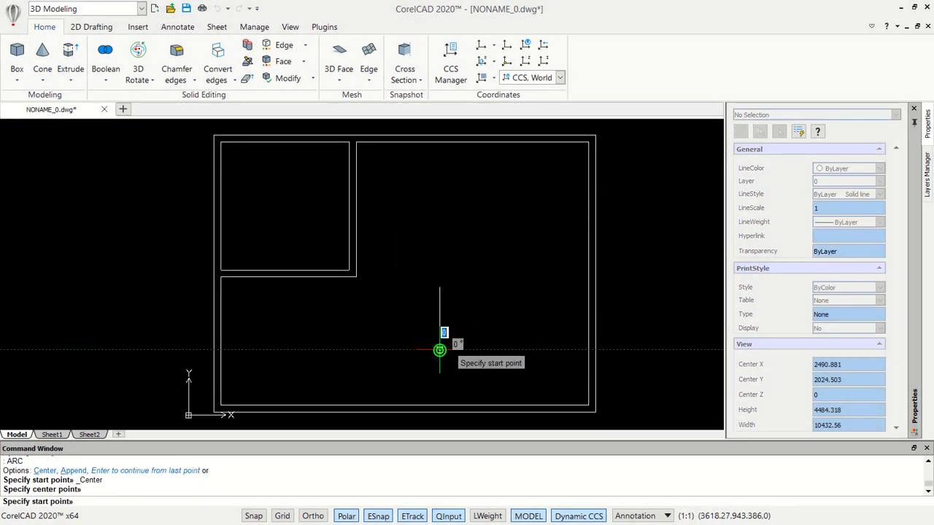
left_click(439, 288)
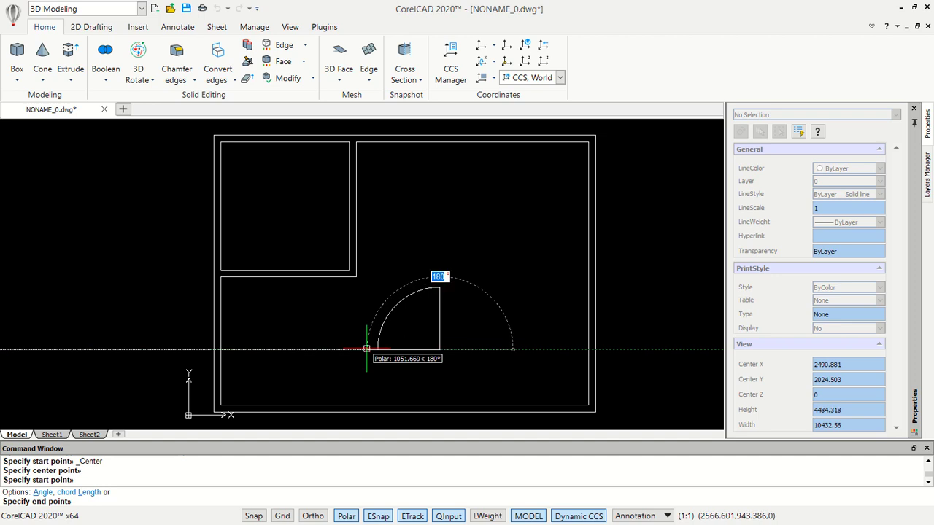
left_click(366, 349)
scroll(443, 344, "up", 2)
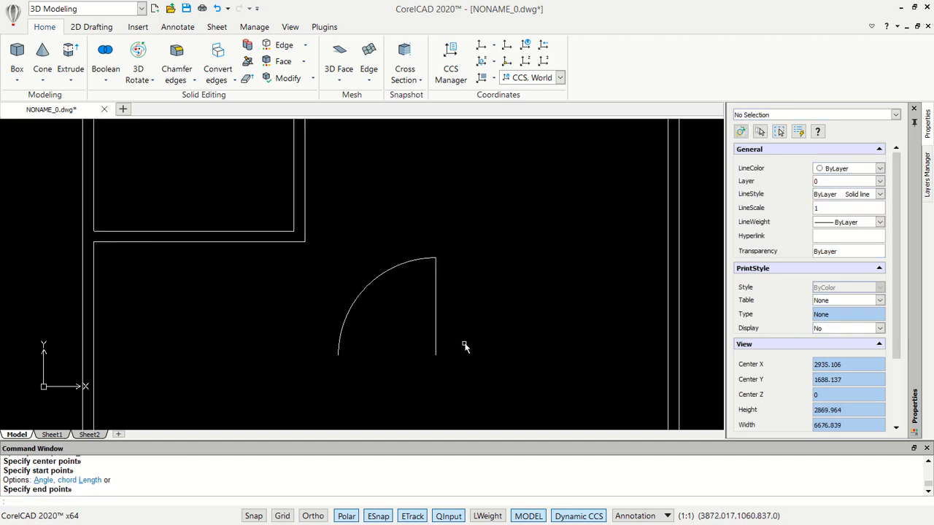
middle_click_drag(464, 348, 427, 335)
type("o")
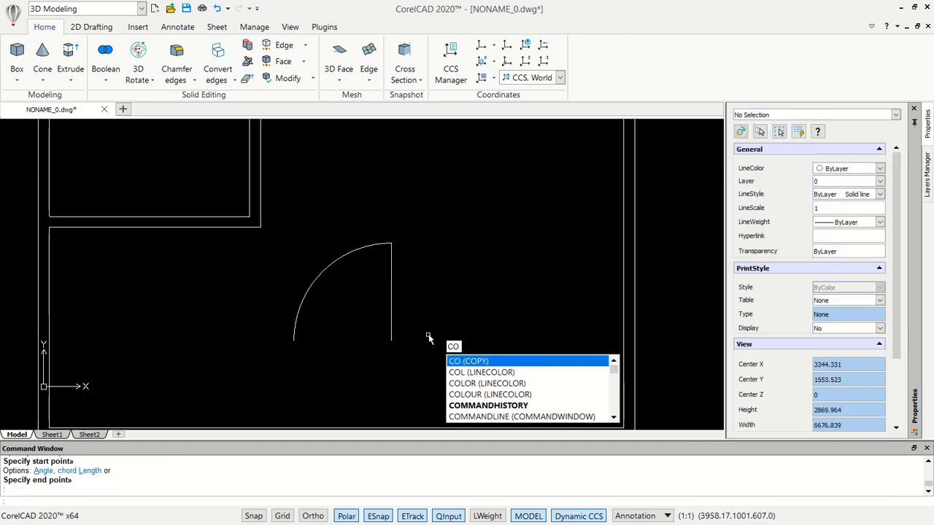
key("Escape")
key("Escape")
Copy the door leaf line slightly to the right
type("o")
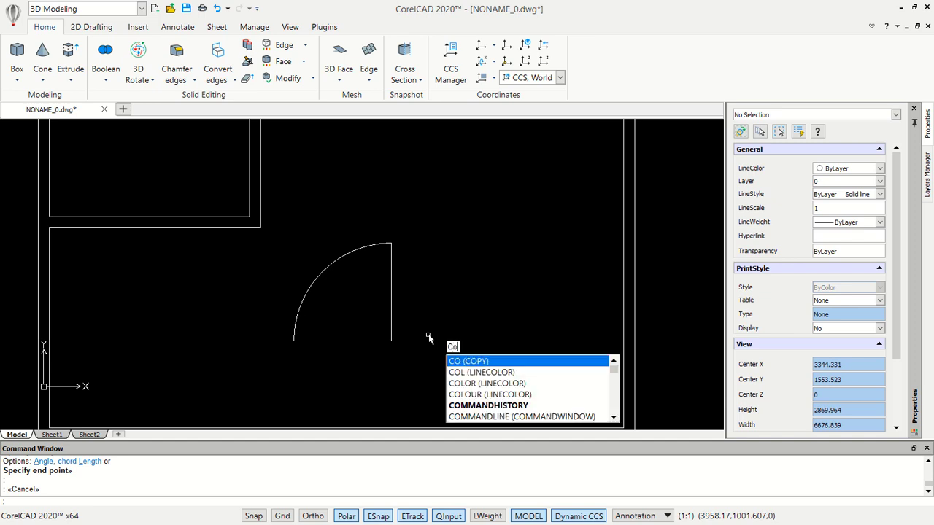
key("Return")
left_click(417, 311)
left_click(358, 358)
key("Return")
left_click(469, 323)
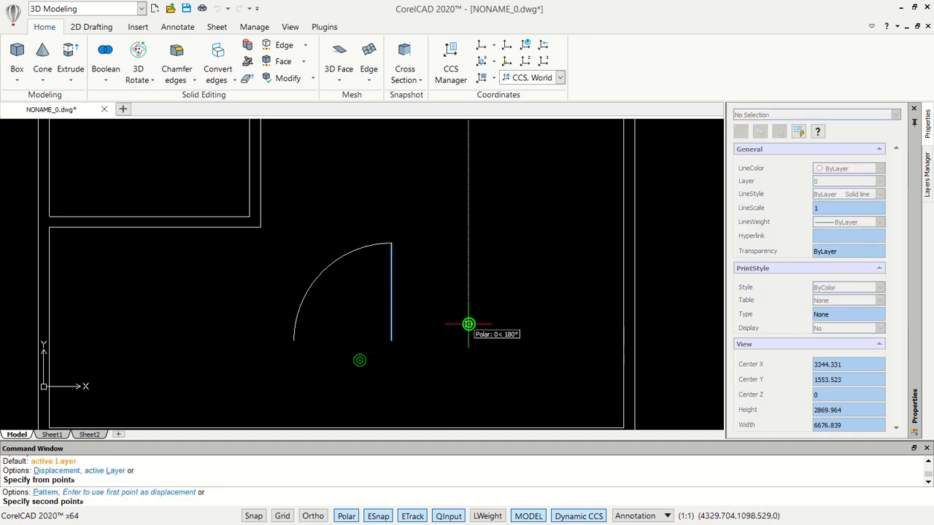
left_click(464, 322)
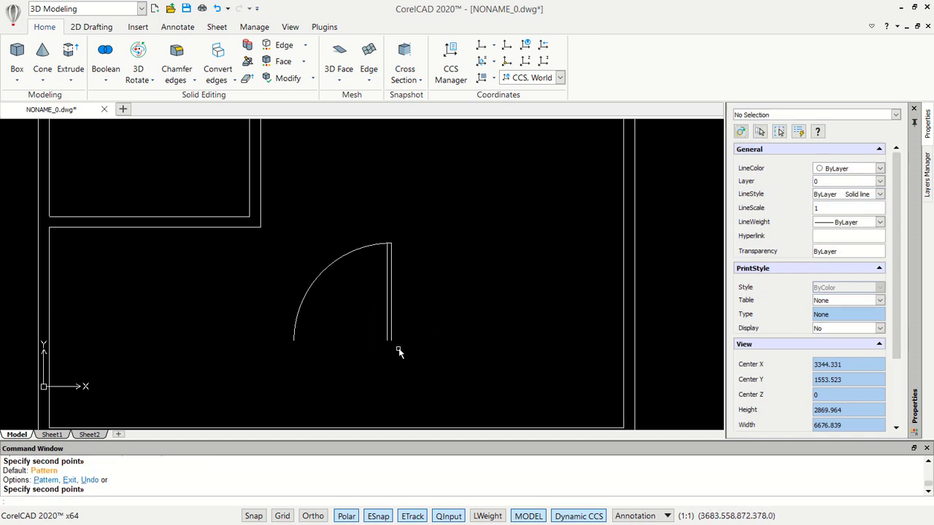
scroll(407, 350, "up", 1)
Close the bottom of the two-line door leaf with a short line
type("l")
key("Return")
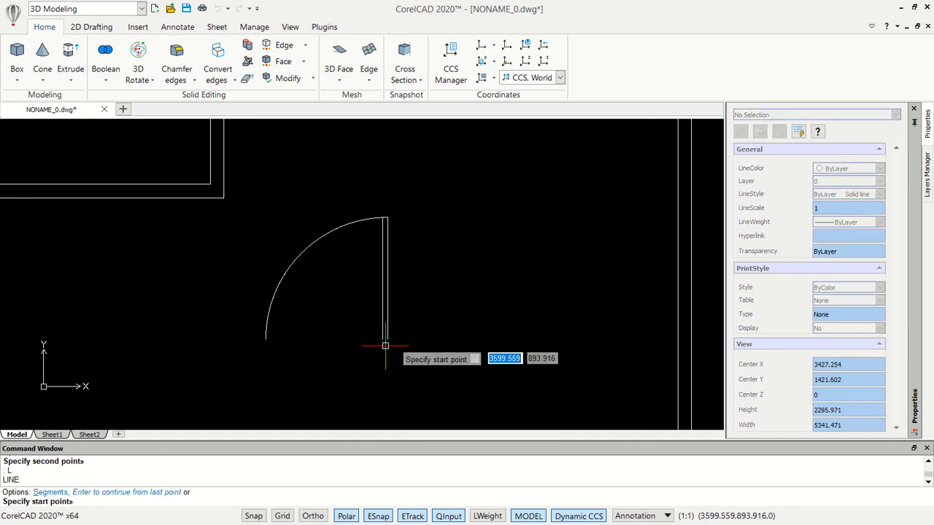
left_click(384, 338)
key("Return")
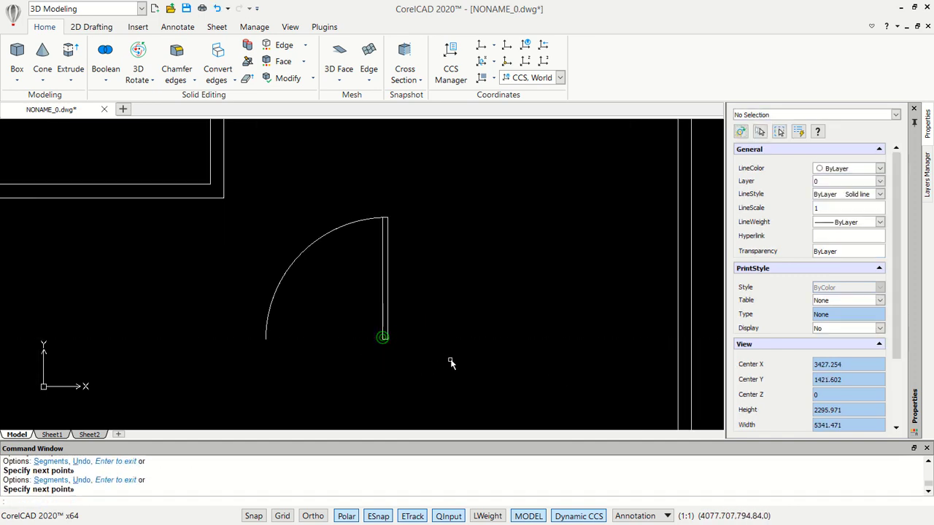
Copy the complete door symbol, arc and leaf lines, to the right of the first door
type("co")
key("Return")
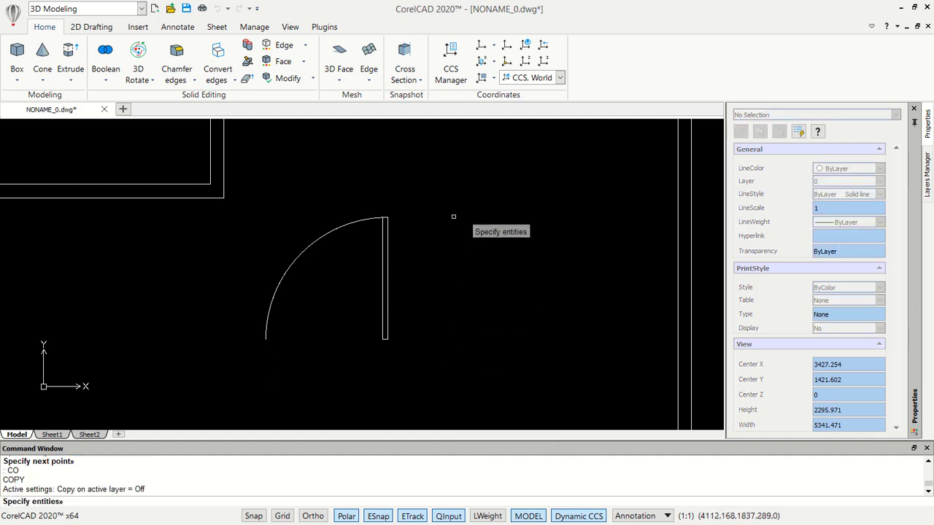
left_click(447, 195)
left_click(255, 362)
key("Return")
left_click(341, 290)
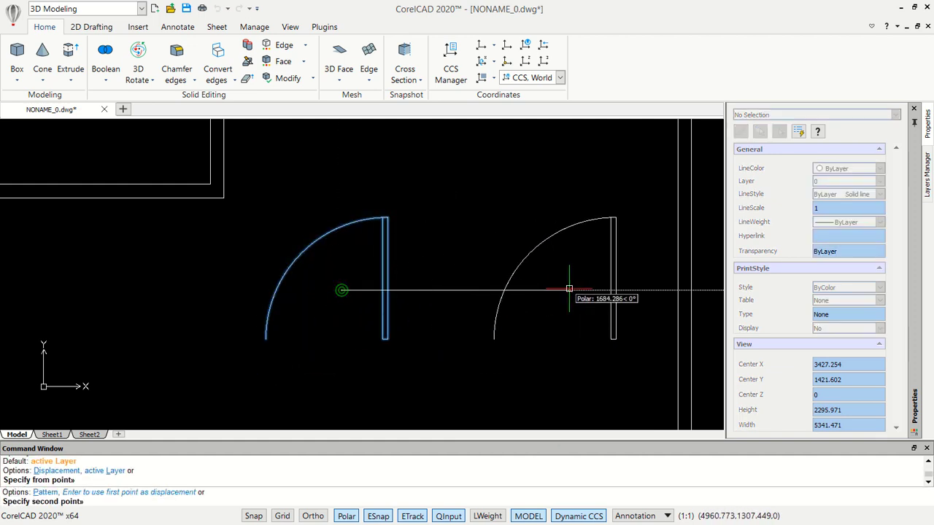
left_click(555, 289)
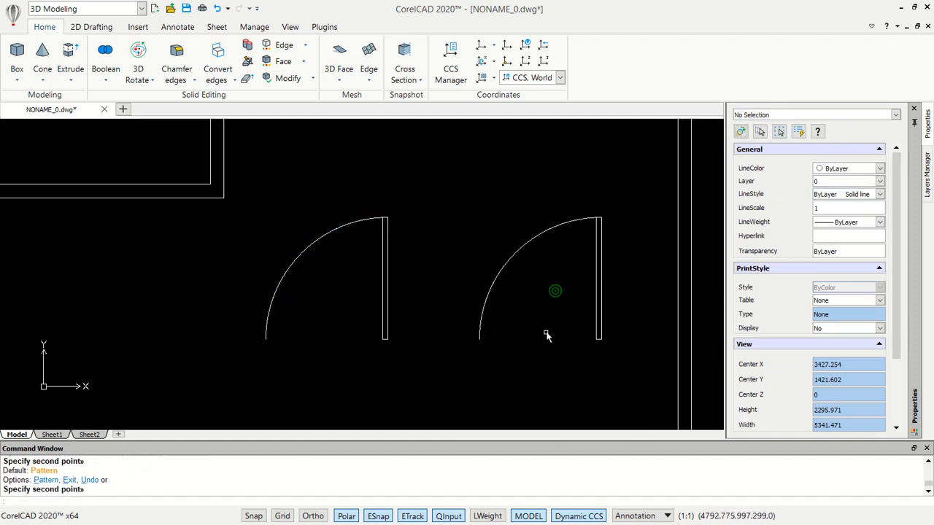
middle_click_drag(546, 333, 486, 328)
type("sc")
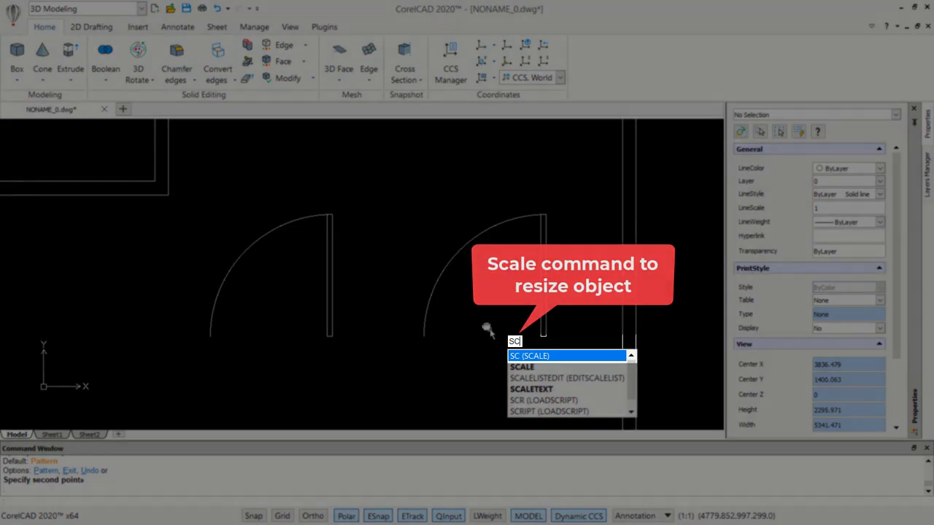
Scale the right door down by reference so its length becomes 700, then recentre the view
key("Return")
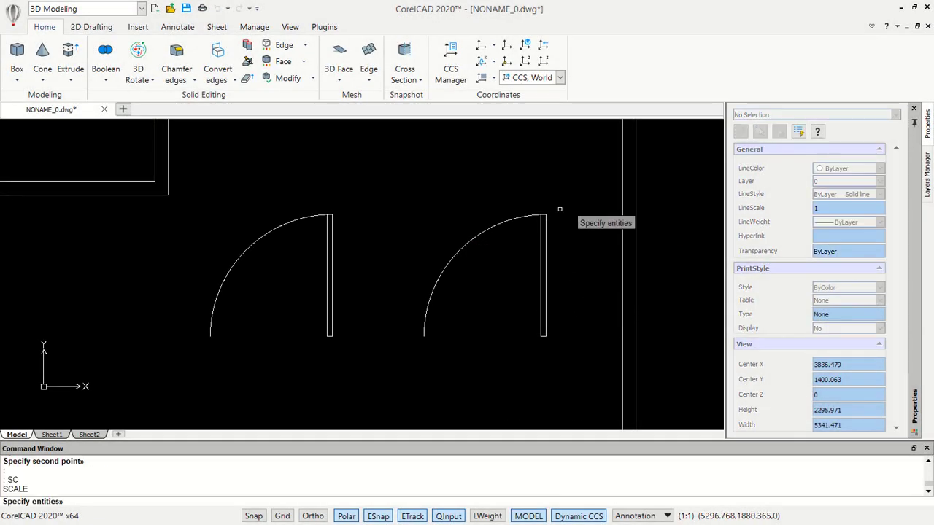
left_click(562, 203)
left_click(417, 360)
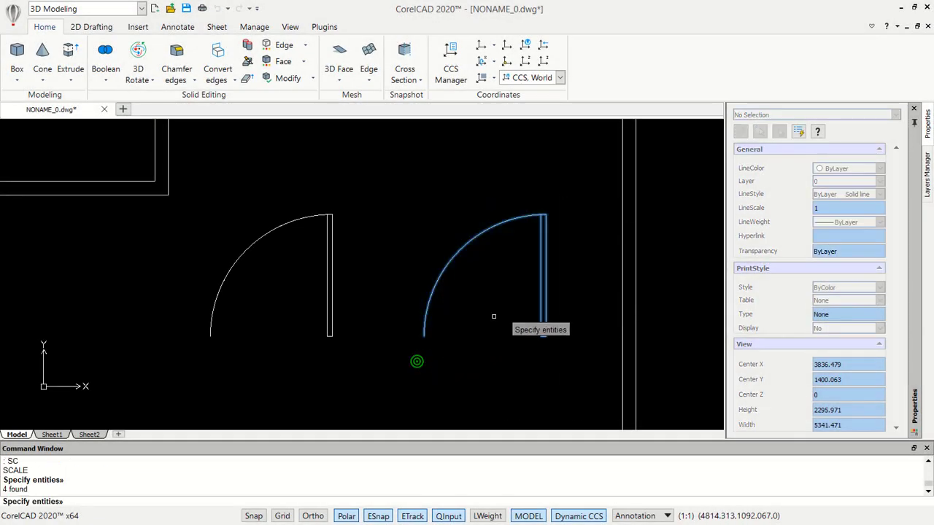
key("Return")
type("r")
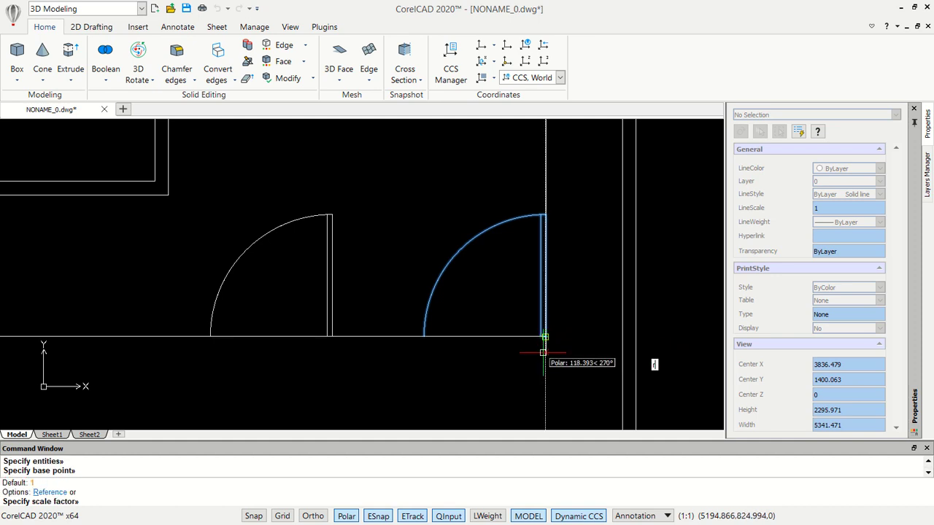
key("Return")
left_click(544, 337)
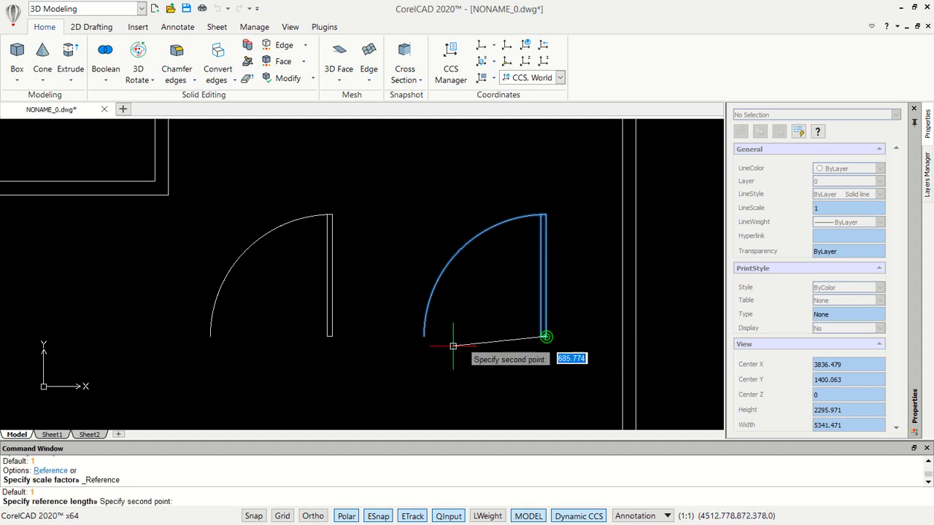
left_click(423, 336)
type("00")
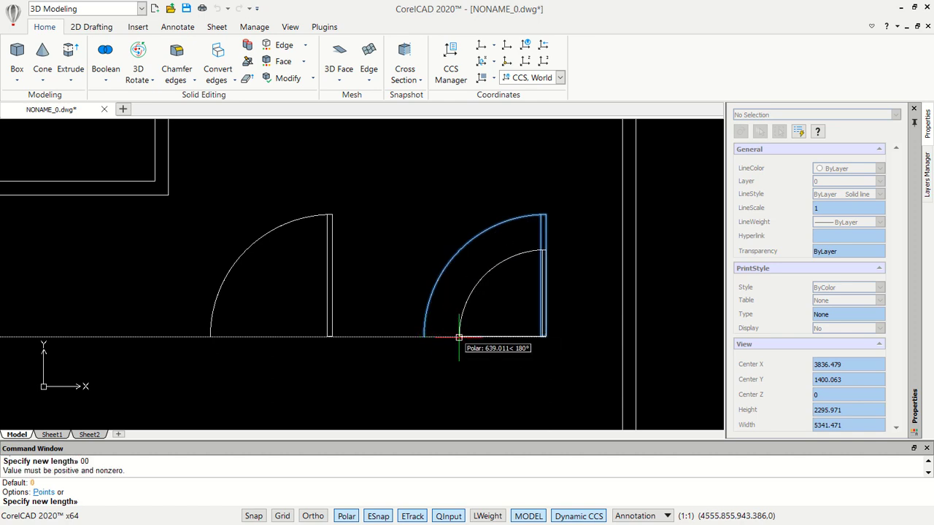
type("700")
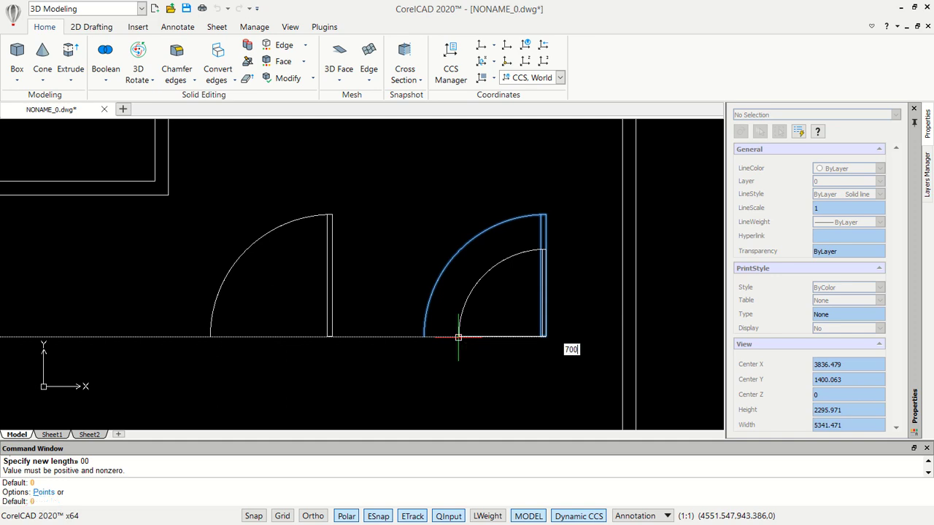
key("Return")
scroll(467, 348, "down", 2)
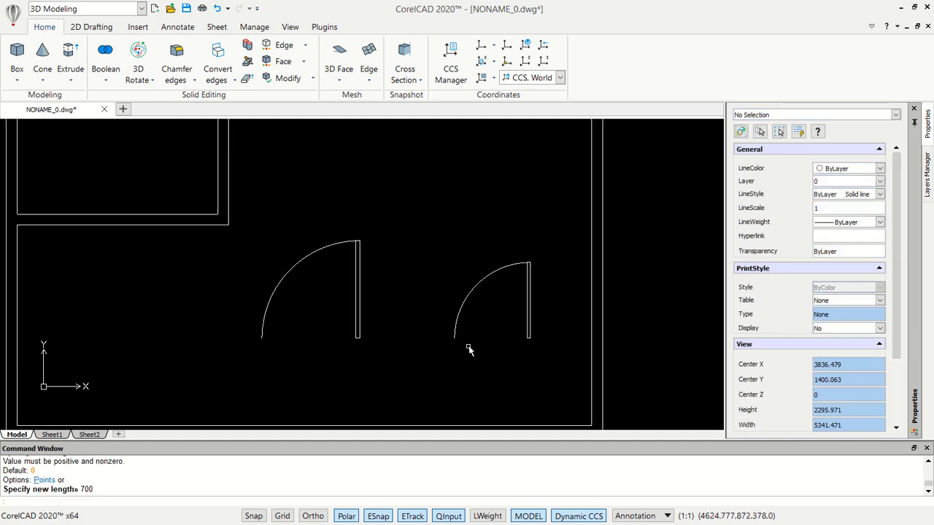
mouse_move(467, 348)
middle_mouse_down()
mouse_move(469, 361)
mouse_move(448, 344)
middle_mouse_up()
scroll(450, 337, "up", 2)
type("PL")
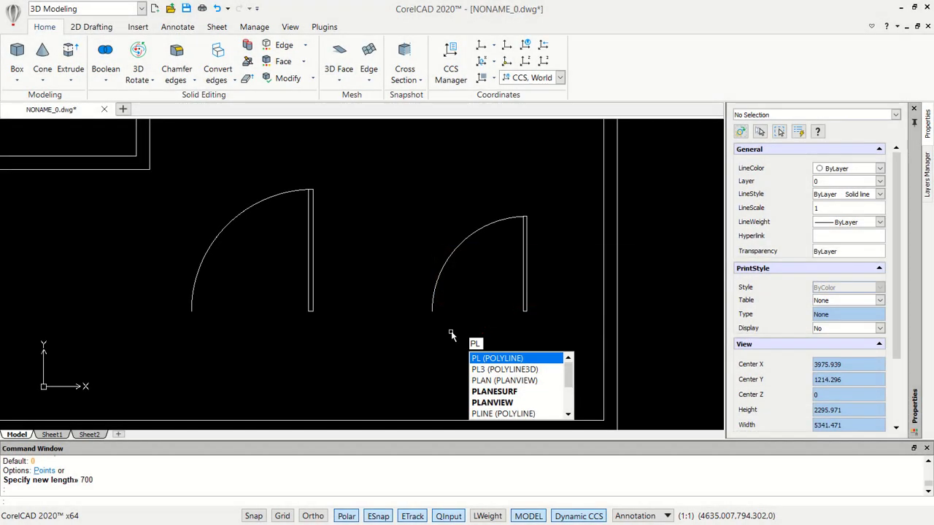
key("Return")
left_click(433, 351)
type("100")
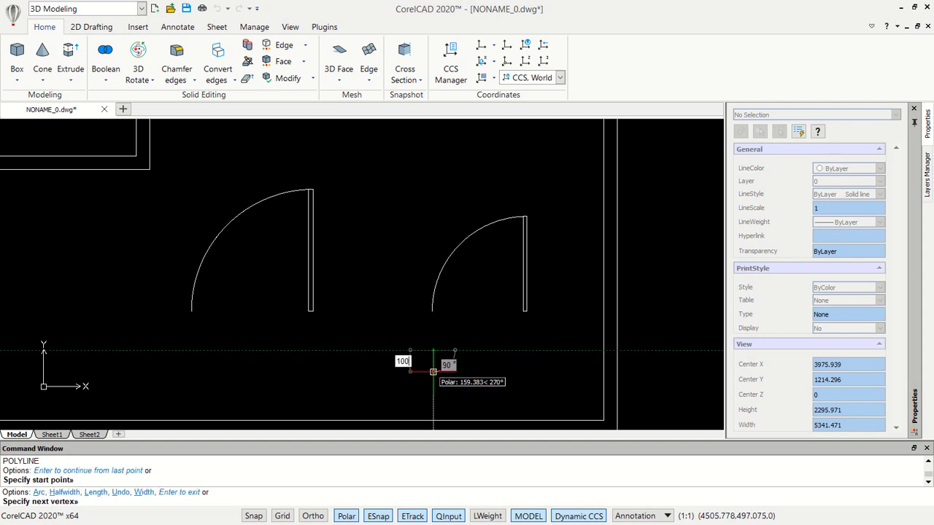
key("Return")
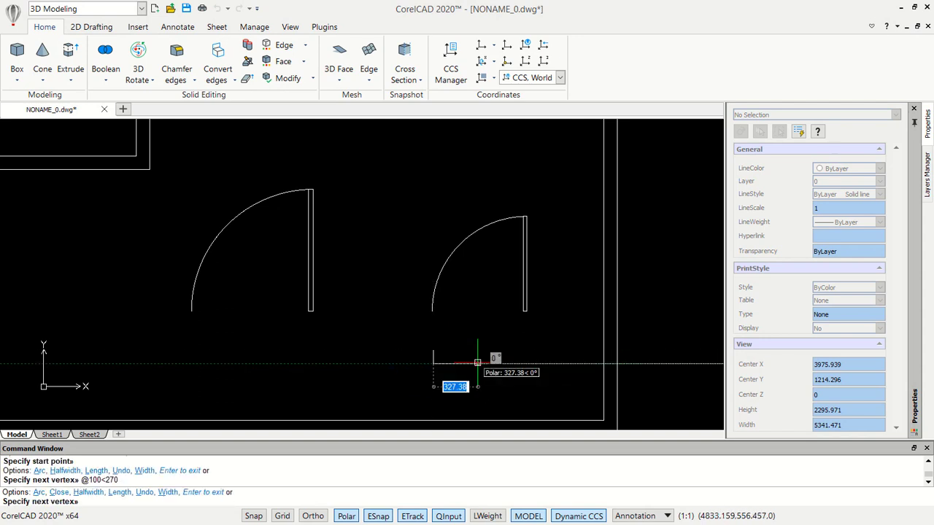
key("Return")
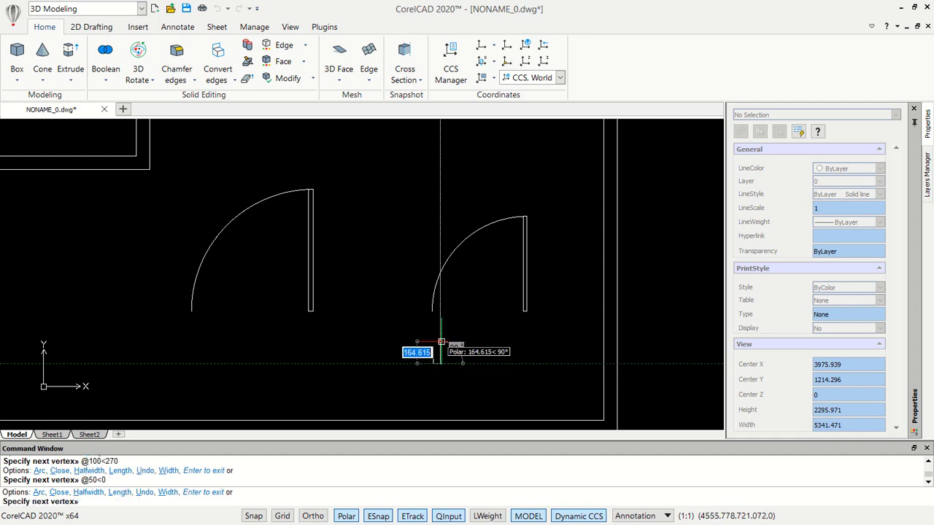
key("Return")
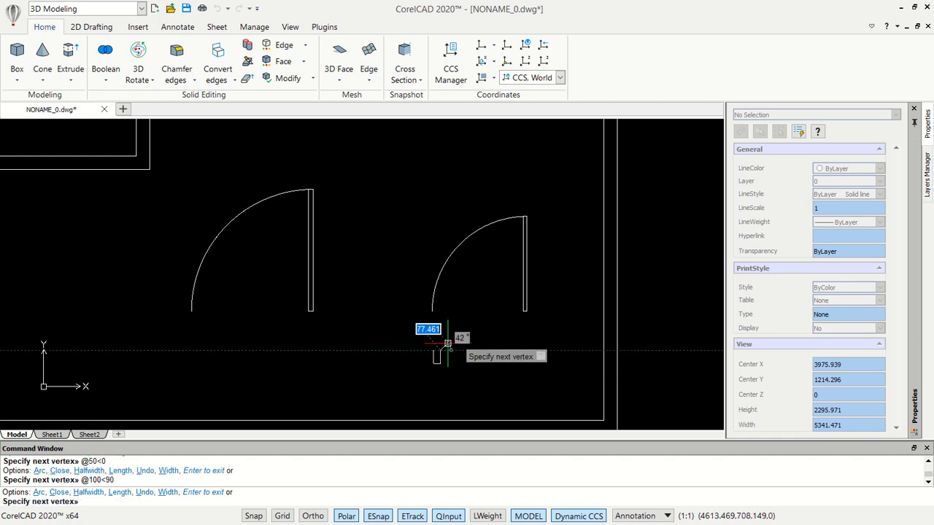
type("c")
key("Return")
scroll(448, 355, "up", 3)
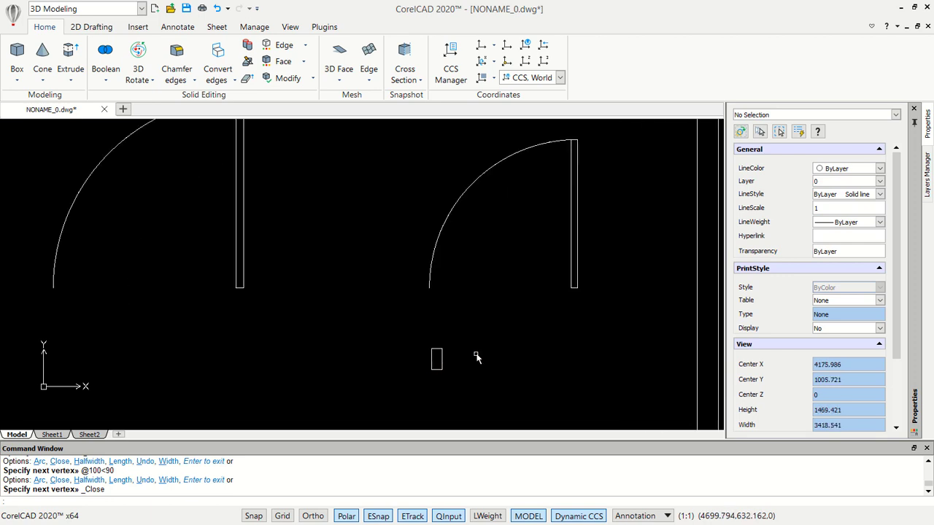
Copy the small rectangle to the bottom of the right door leaf
type("o")
key("Return")
left_click(474, 333)
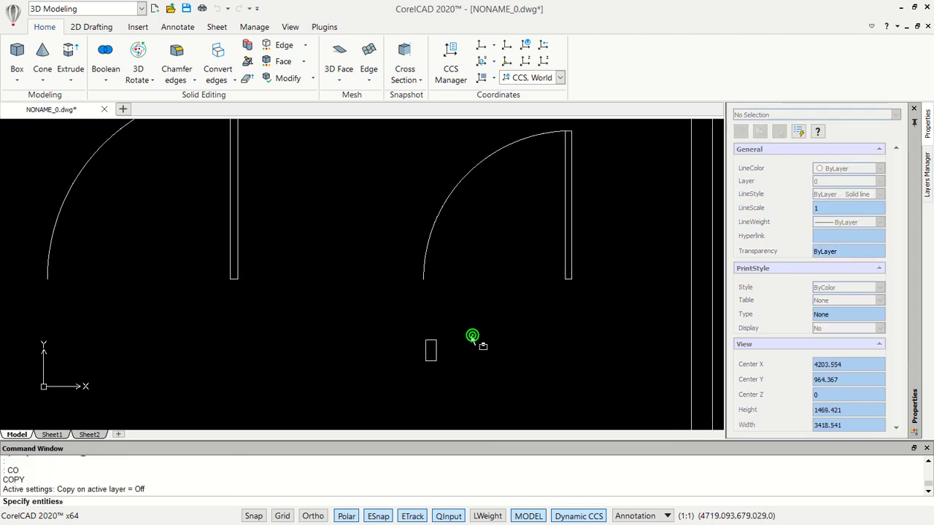
left_click(399, 383)
key("Return")
left_click(425, 340)
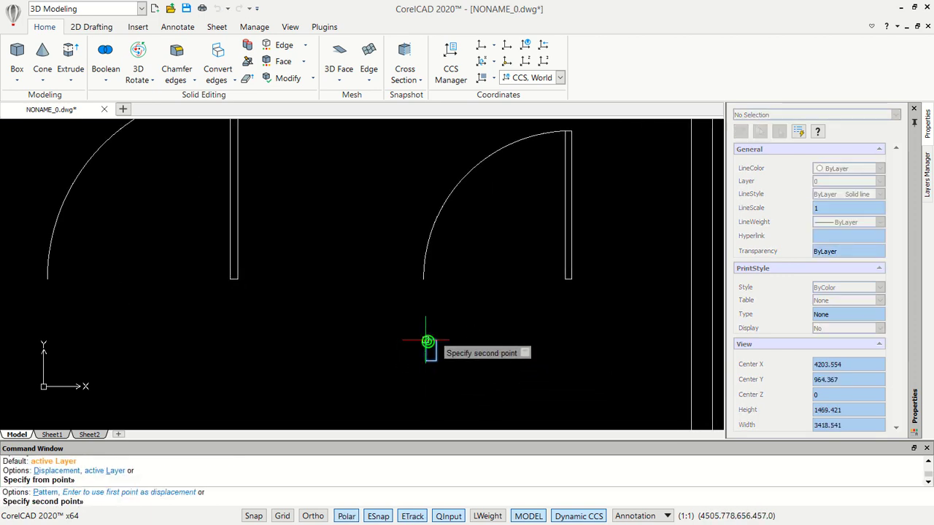
left_click(571, 279)
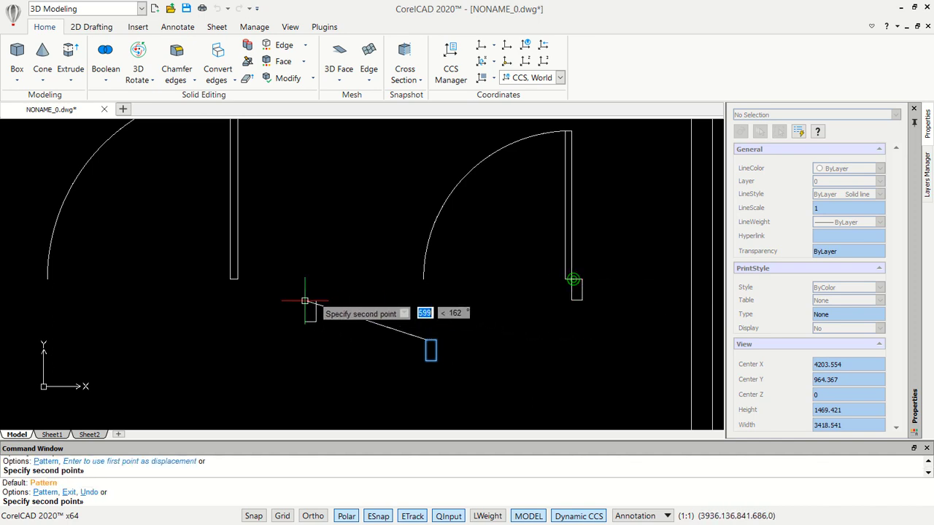
key("Return")
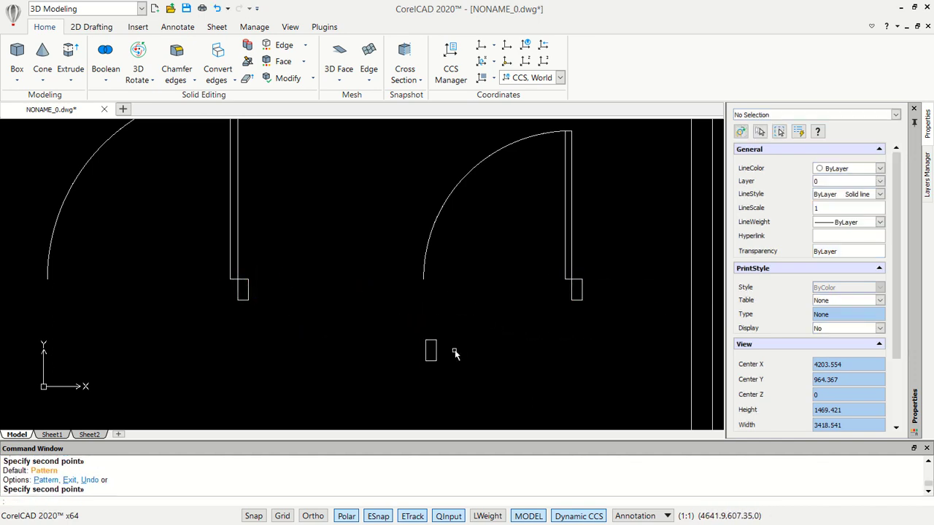
Copy the rectangle again to the end of the left door's arc
type("co")
key("Return")
left_click(459, 323)
left_click(399, 386)
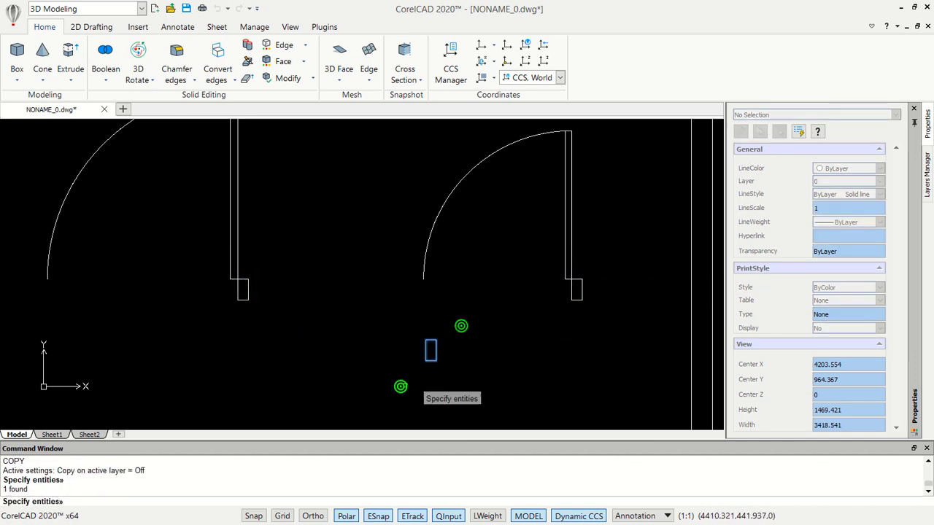
key("Return")
left_click(437, 340)
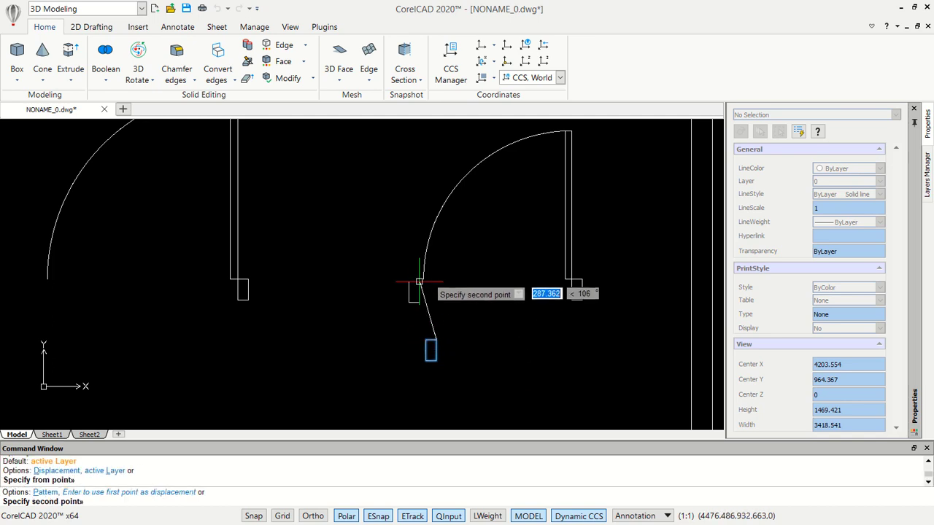
left_click(45, 278)
key("Escape")
Delete the leftover original rectangle and bring the whole room into view
left_click(452, 392)
left_click(411, 333)
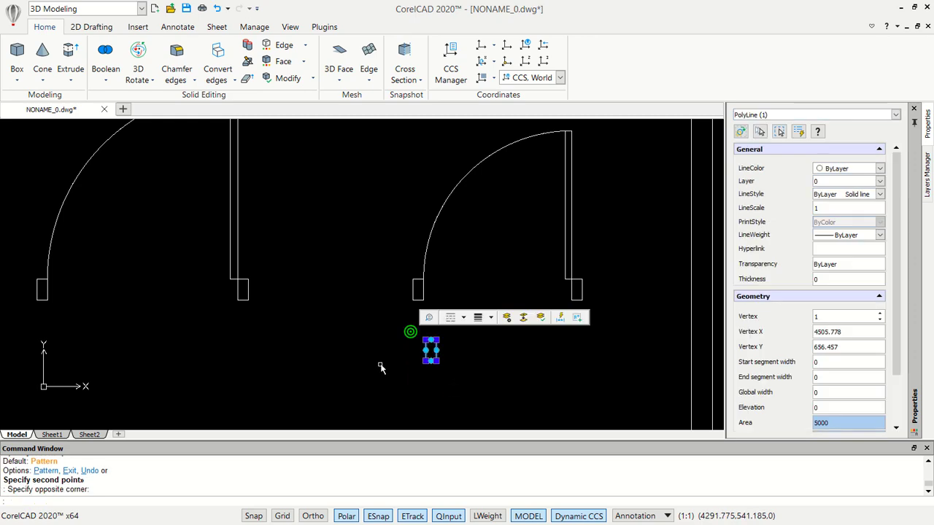
key("Delete")
scroll(380, 366, "down", 3)
middle_click_drag(353, 355, 461, 336)
type("M")
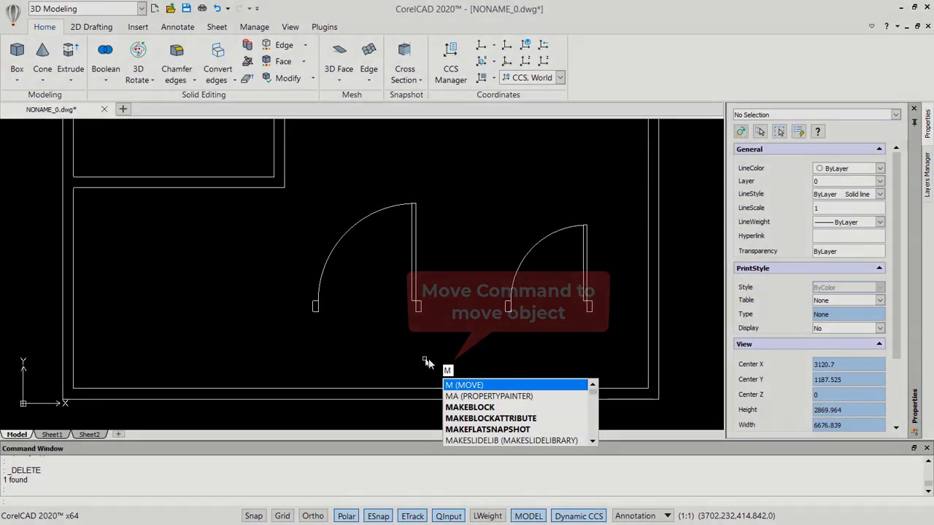
Move the whole left door symbol down into the bottom wall's opening
key("Return")
left_click_drag(424, 210, 296, 355)
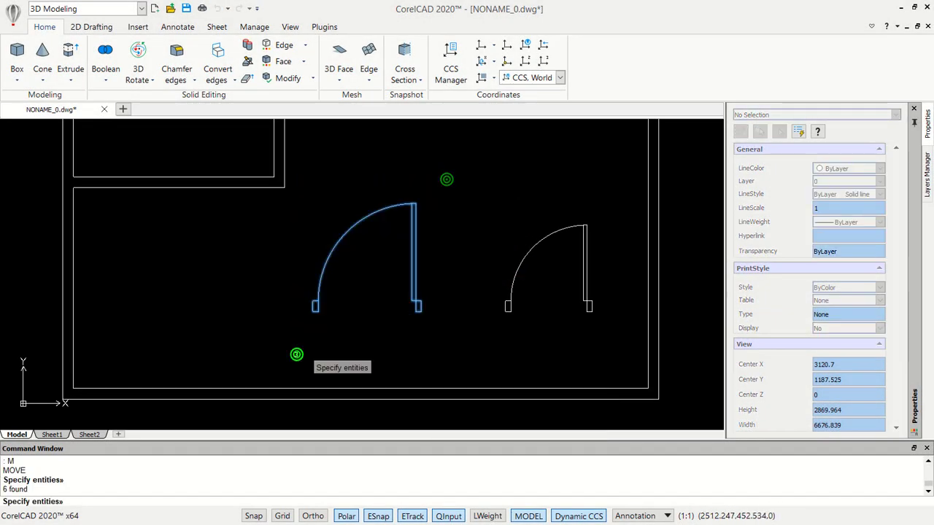
key("Return")
left_click(313, 313)
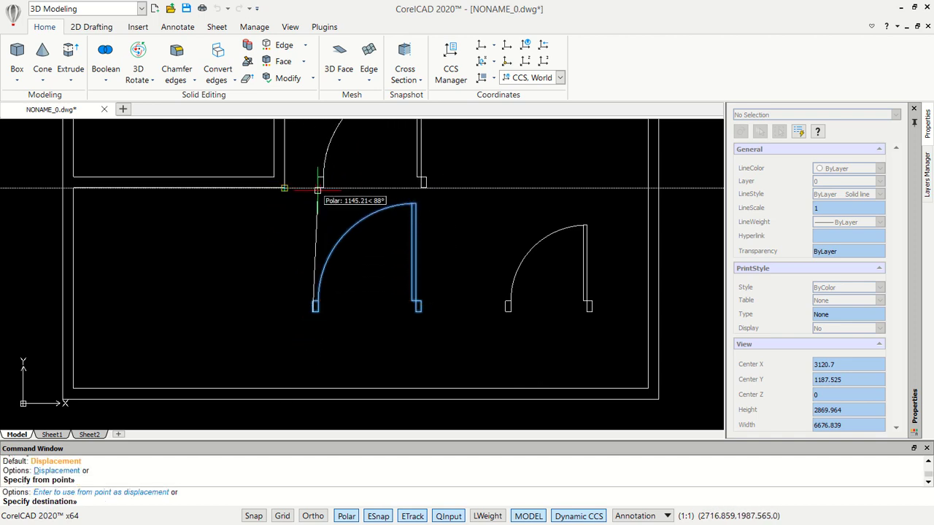
left_click(284, 399)
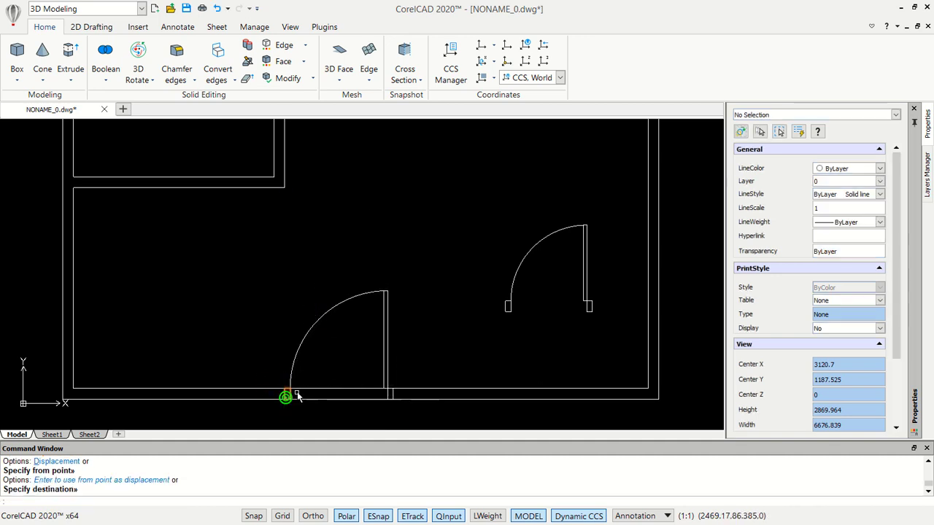
middle_click_drag(496, 340, 406, 359)
type("RO")
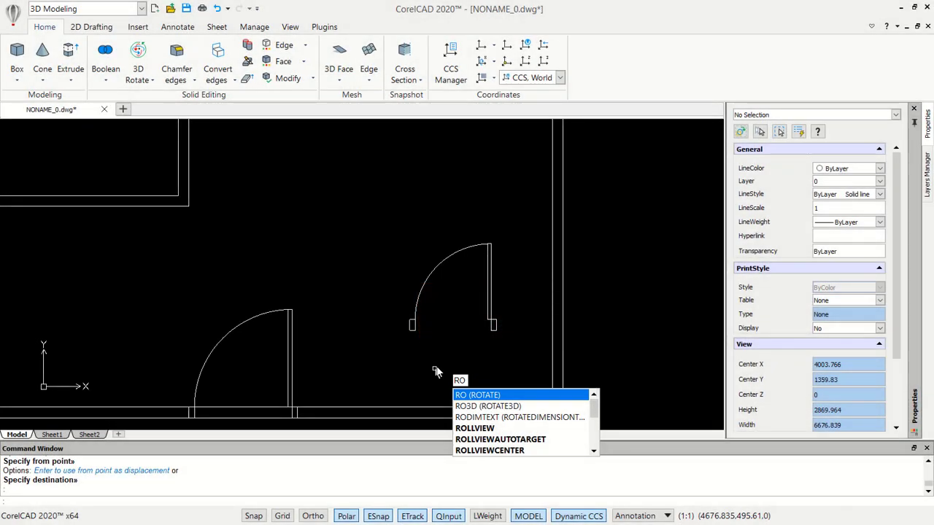
Rotate the right door a quarter turn about the top of its leaf so the leaf lies horizontal
key("Return")
left_click(501, 232)
left_click(388, 379)
key("Return")
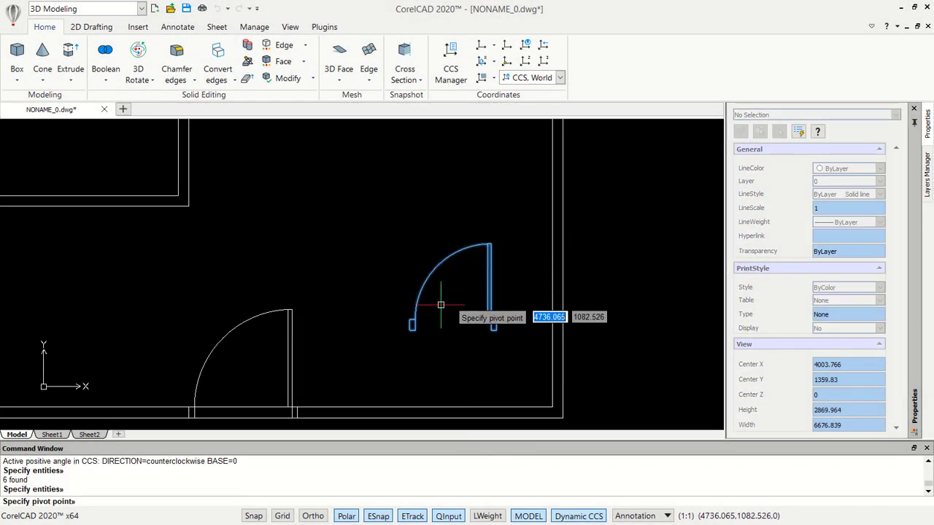
left_click(395, 307)
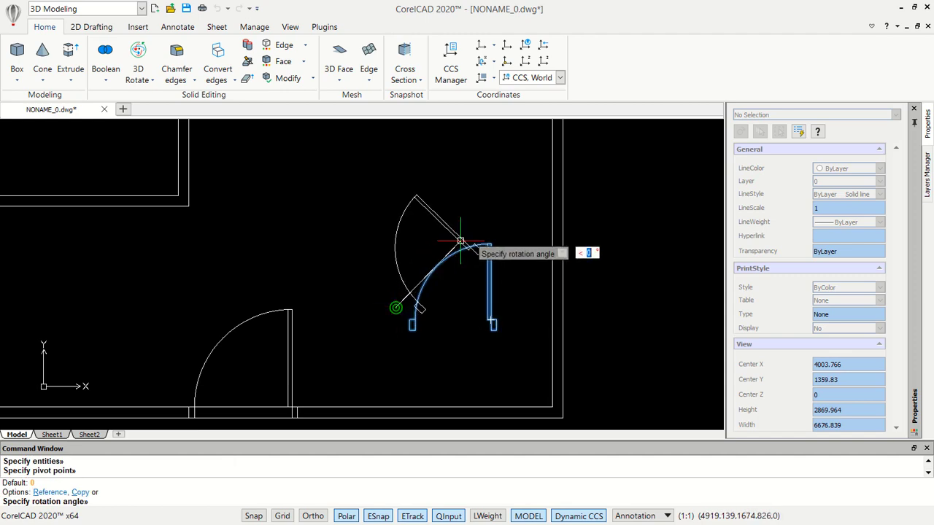
left_click(397, 157)
type("MI")
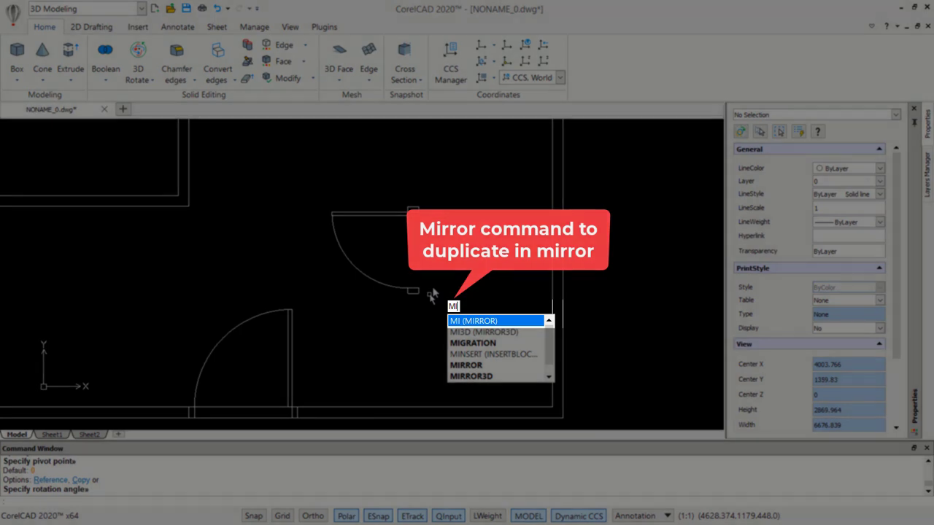
Mirror the rotated door across a horizontal line, deleting the original
key("Return")
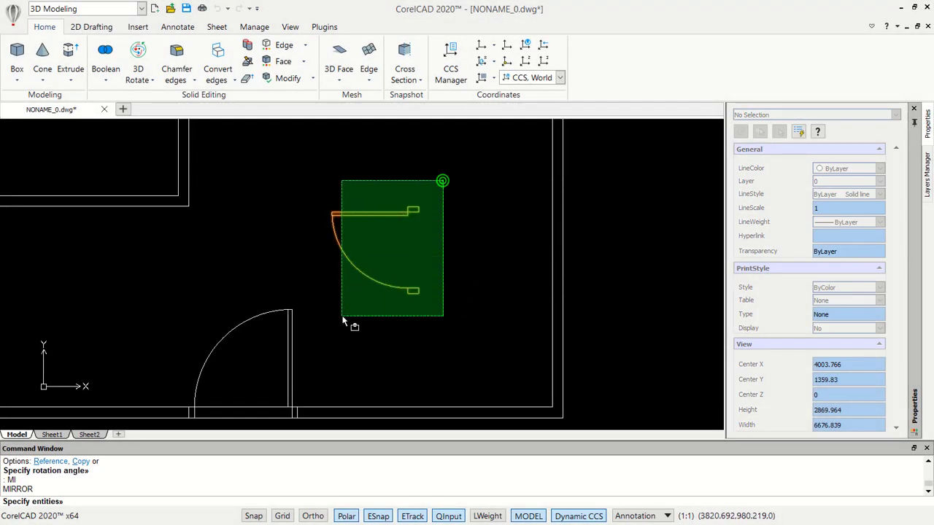
left_click_drag(442, 180, 340, 323)
key("Return")
left_click(382, 249)
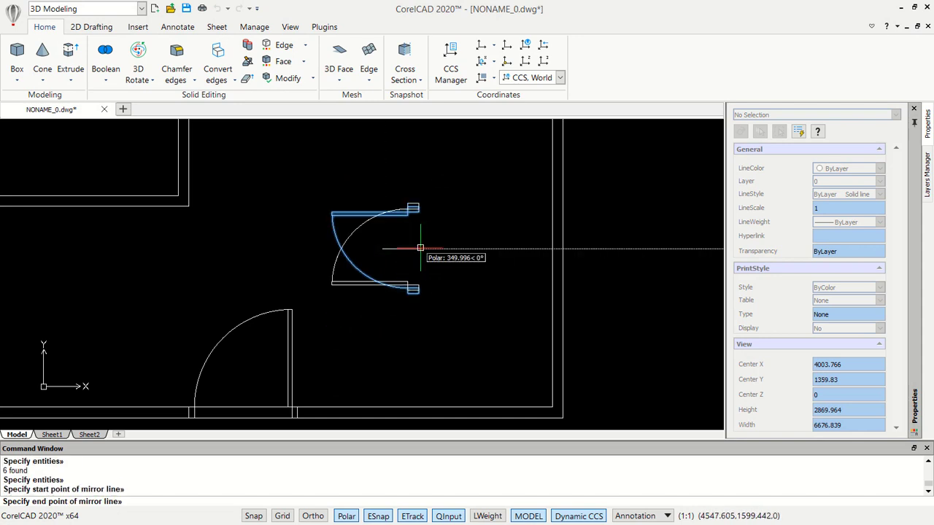
left_click(421, 248)
type("y")
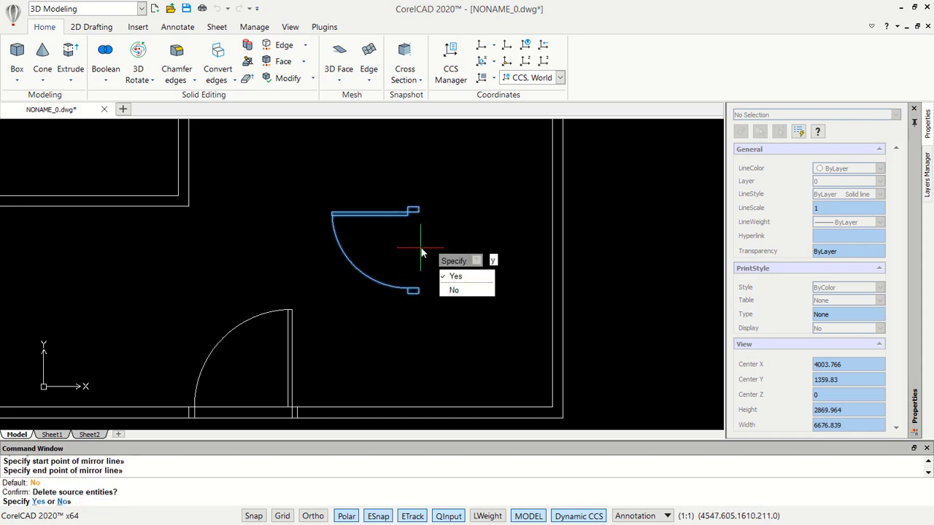
key("Return")
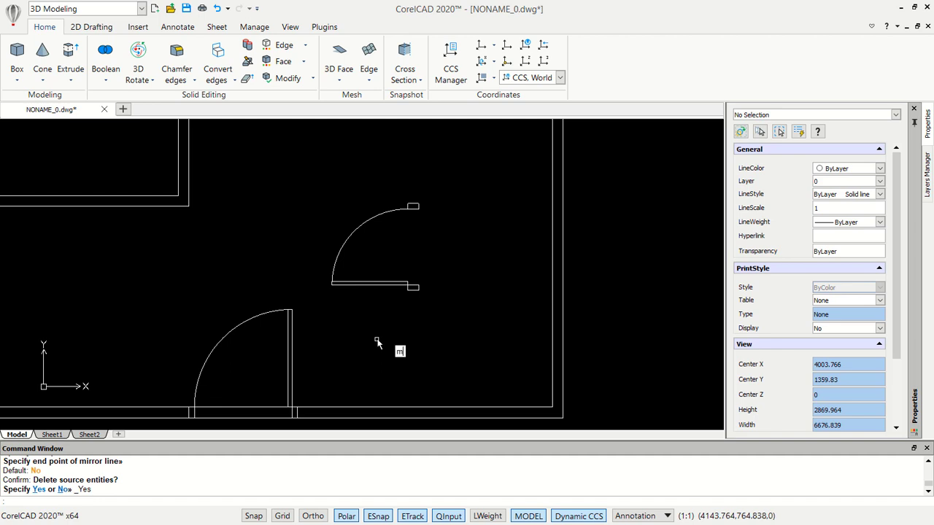
Move the mirrored door into the upper-left room's wall
key("Return")
left_click_drag(451, 171, 329, 318)
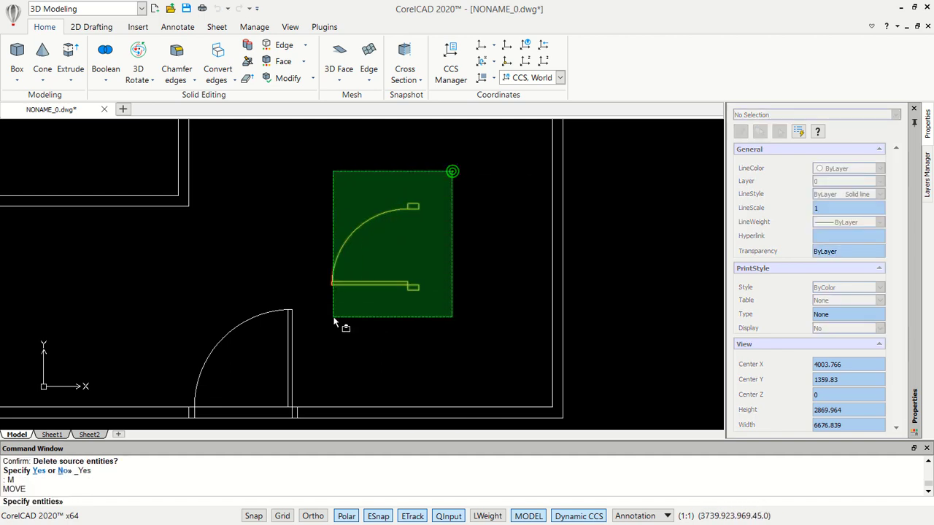
key("Return")
left_click(408, 287)
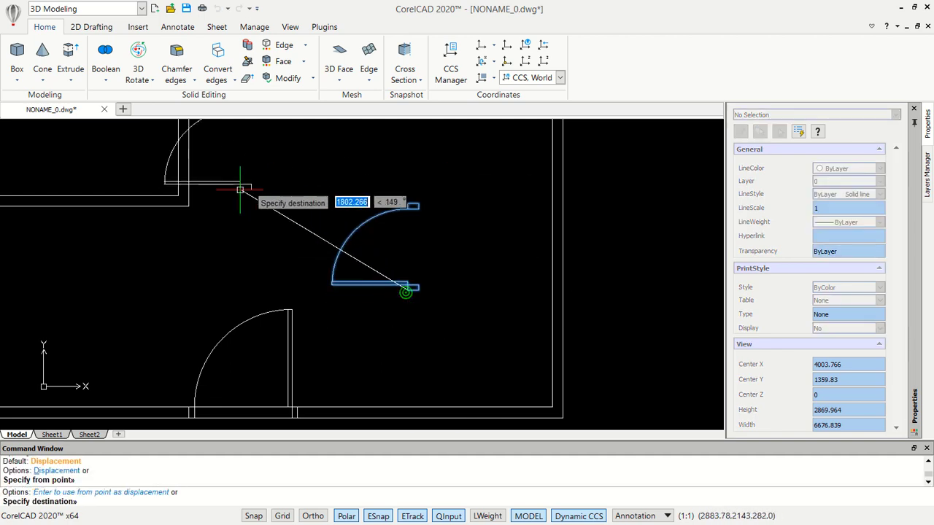
left_click(180, 199)
scroll(290, 231, "down", 2)
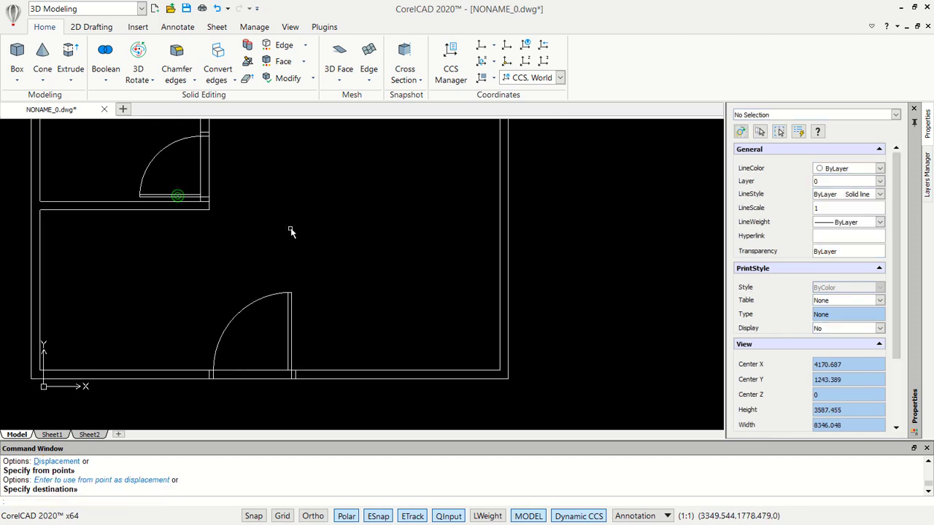
middle_click_drag(290, 231, 383, 265)
key("F10")
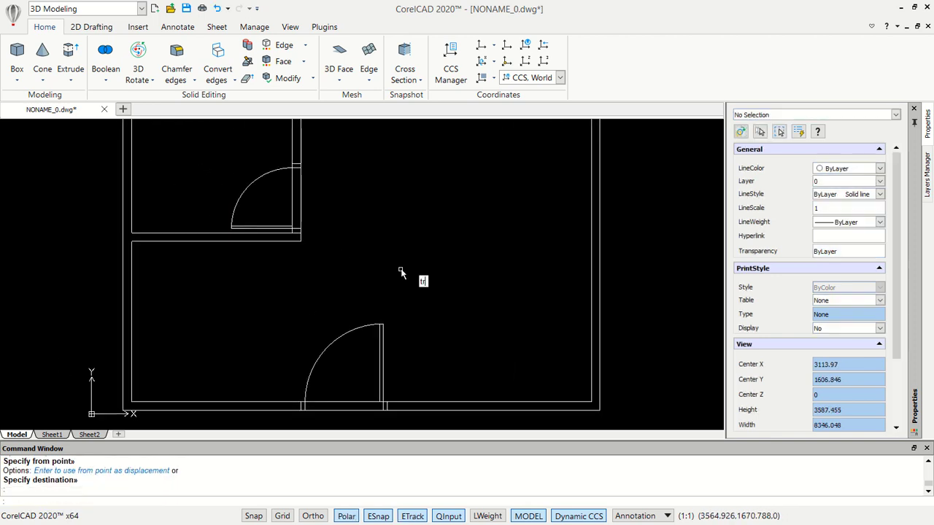
Trim away the wall lines crossing the lower and upper door openings
type("im")
key("Return")
key("Return")
left_click(340, 414)
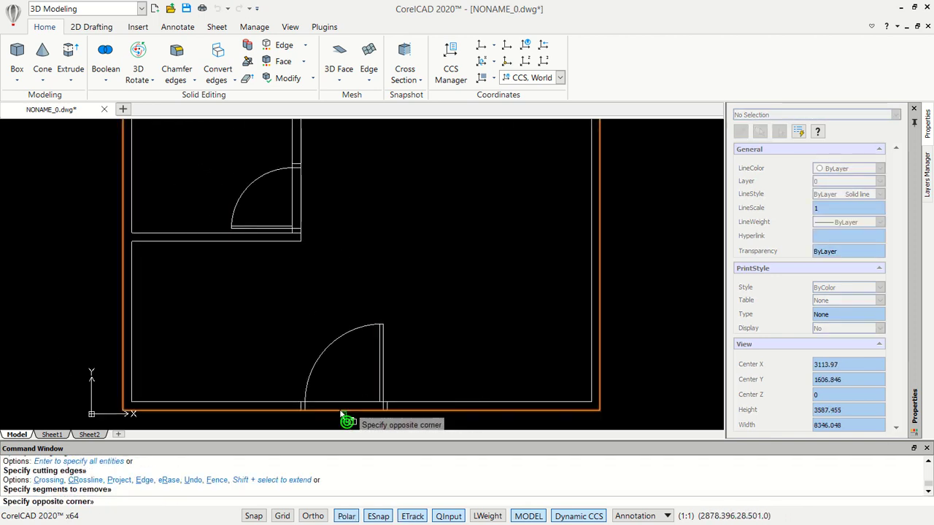
left_click(340, 425)
left_click(344, 386)
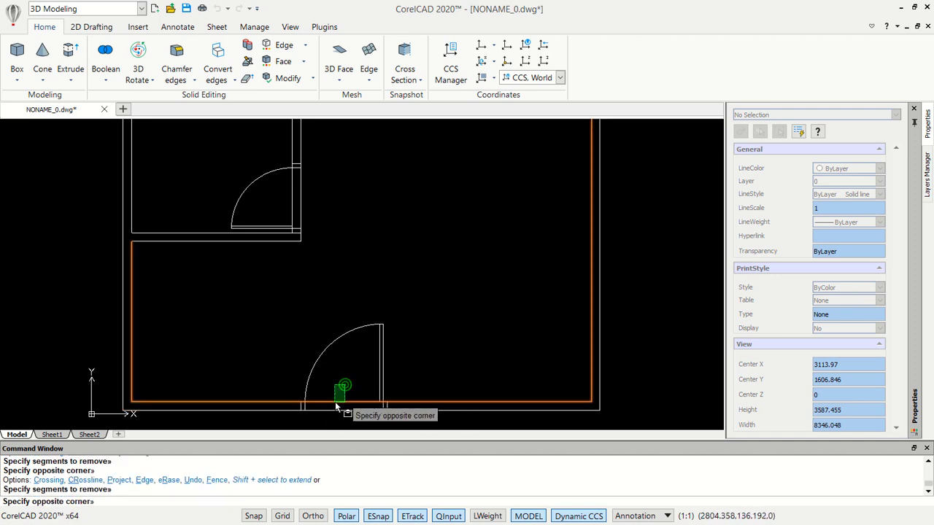
left_click(336, 407)
left_click(323, 197)
left_click(275, 189)
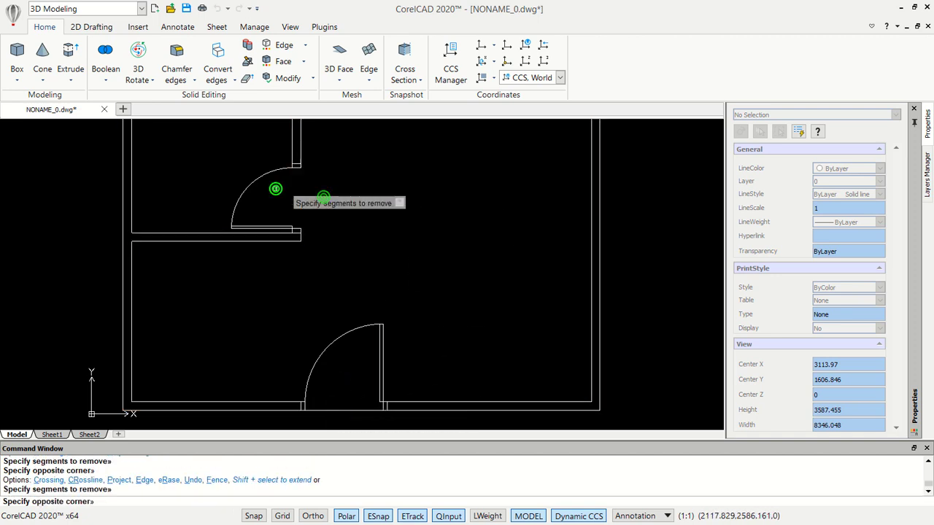
key("Return")
scroll(409, 237, "down", 2)
scroll(424, 223, "down", 1)
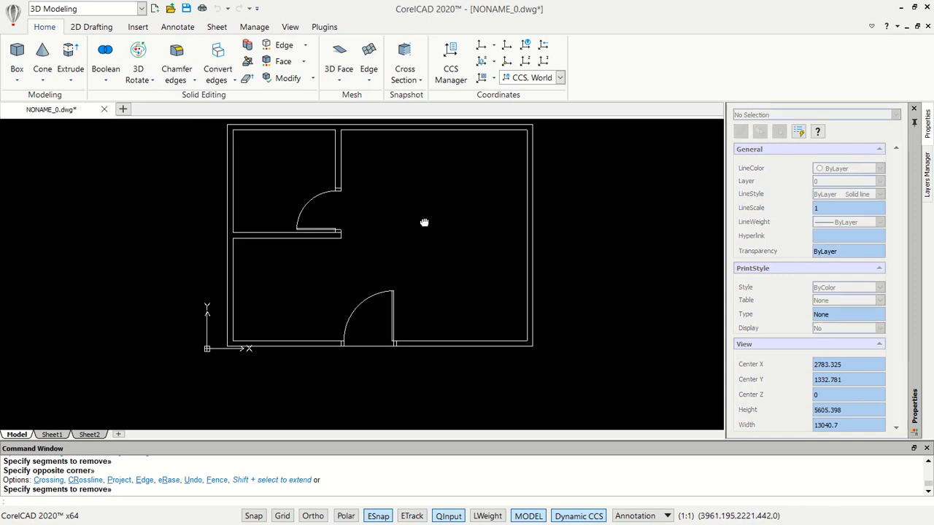
middle_click_drag(423, 222, 424, 244)
type("HATCH")
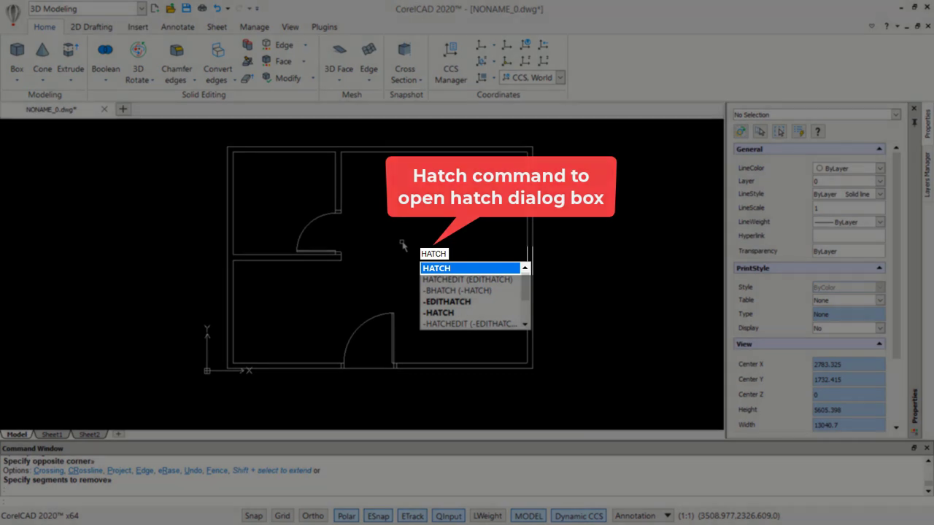
Hatch the wall space with the ANSI31 pattern at scale 12, previewing before applying
key("Return")
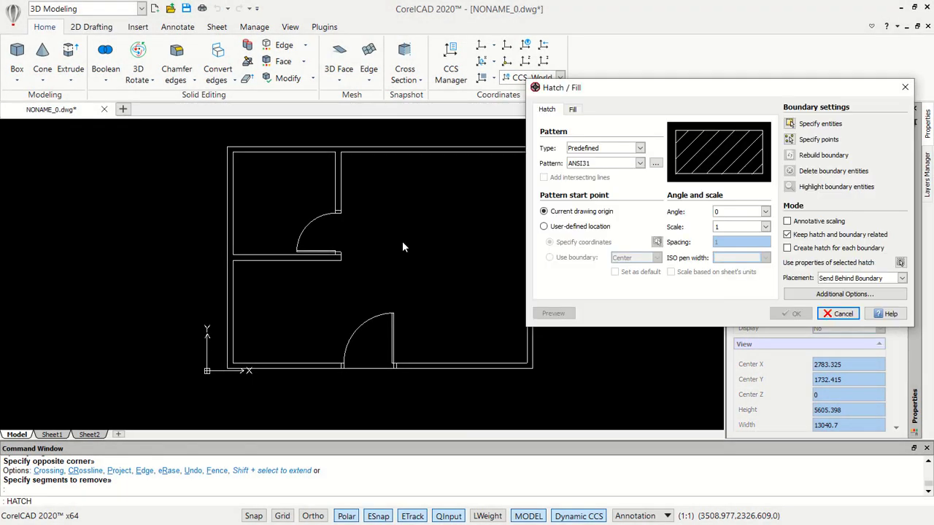
left_click(790, 140)
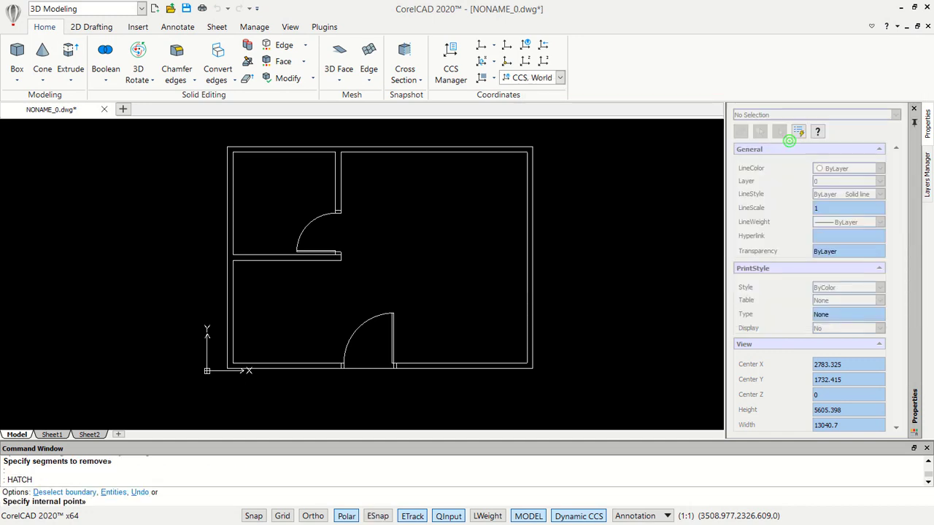
left_click(531, 233)
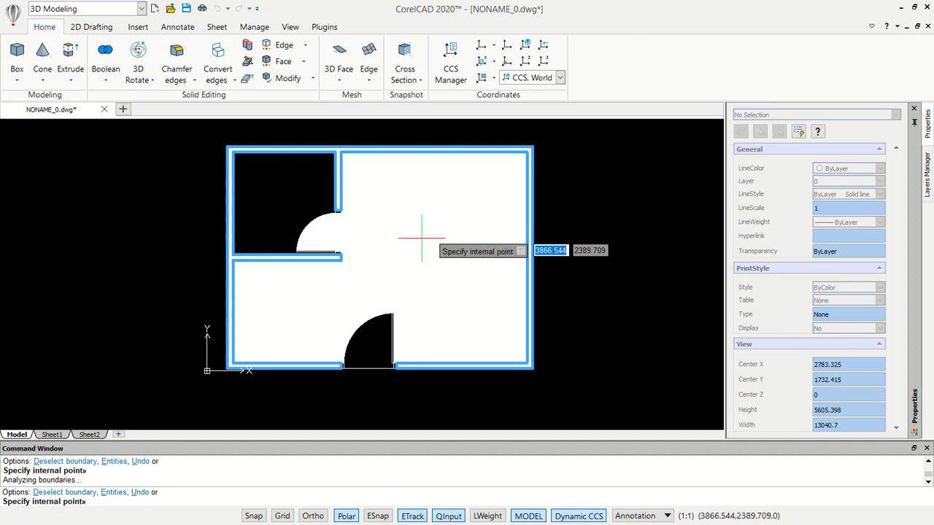
key("Return")
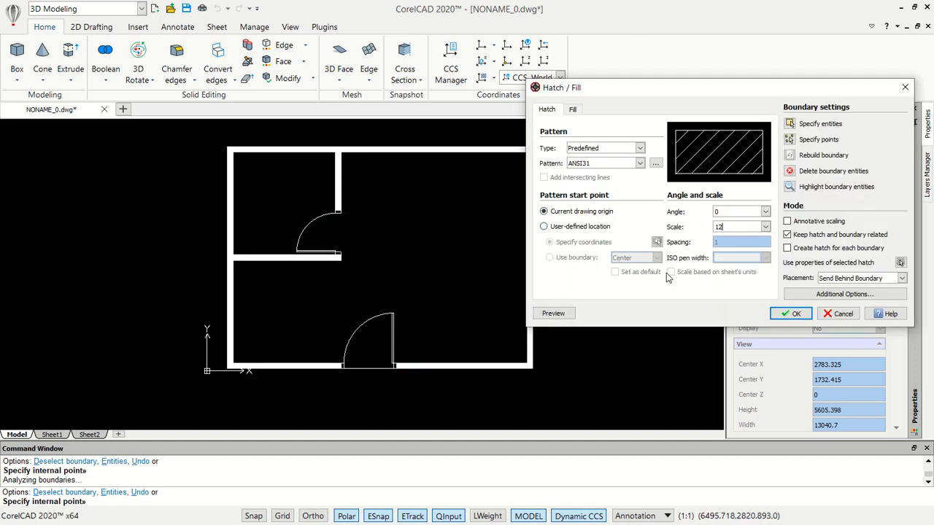
left_click(564, 314)
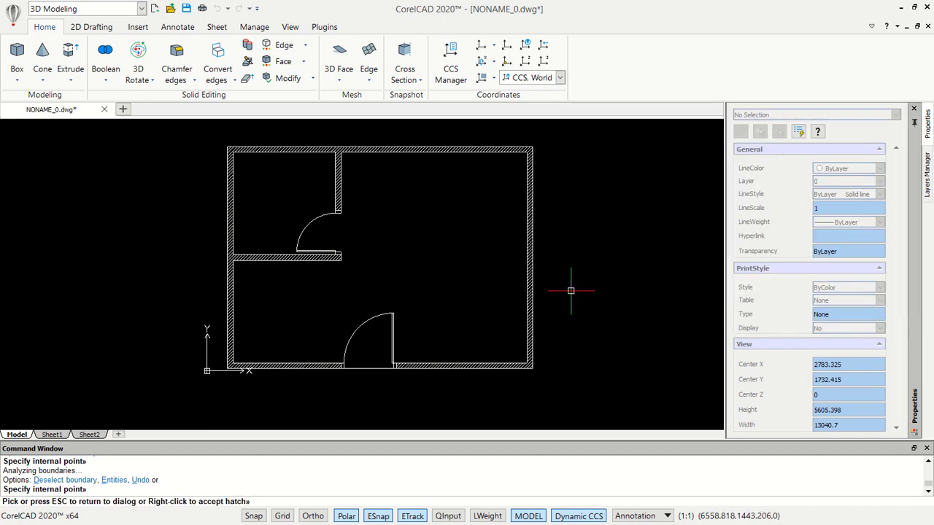
key("Escape")
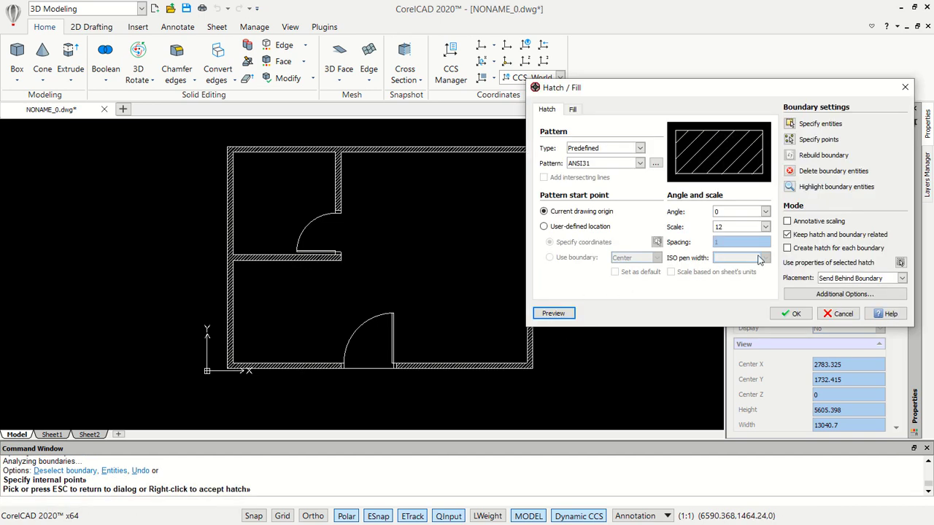
left_click(791, 313)
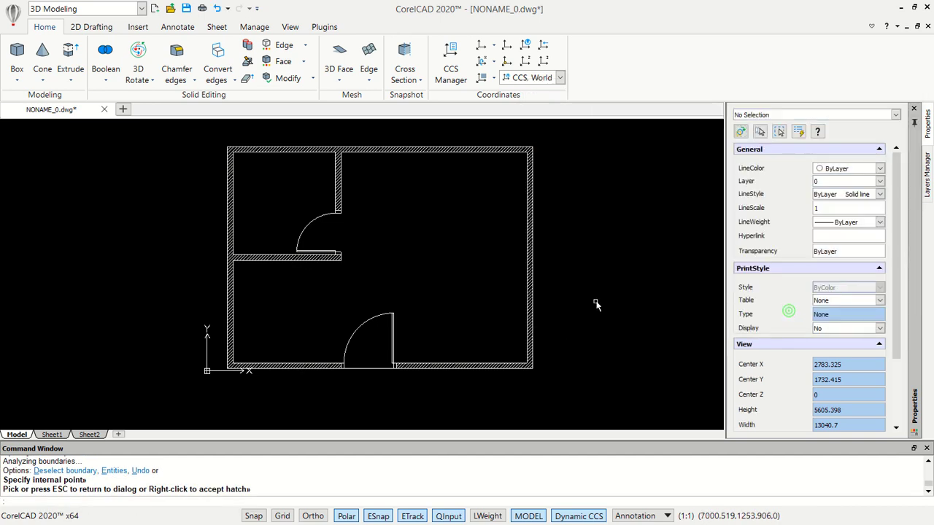
left_click(573, 219)
Change the wall hatch's LineColor to Yellow in the Properties panel
scroll(542, 227, "up", 1)
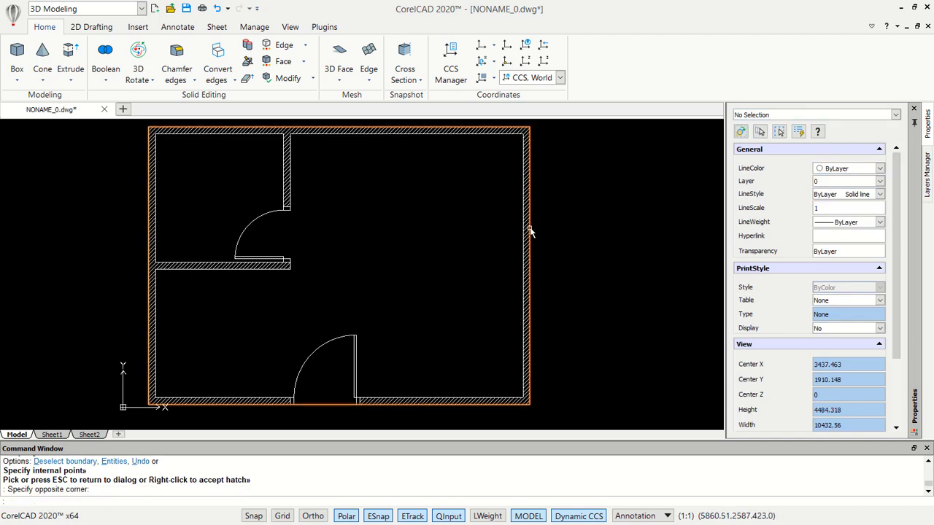
left_click(530, 231)
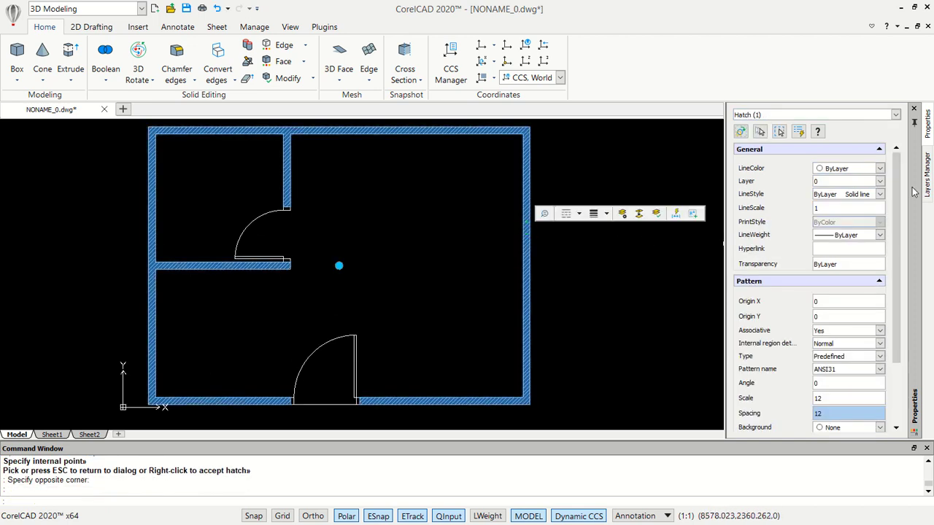
left_click(836, 169)
left_click(832, 202)
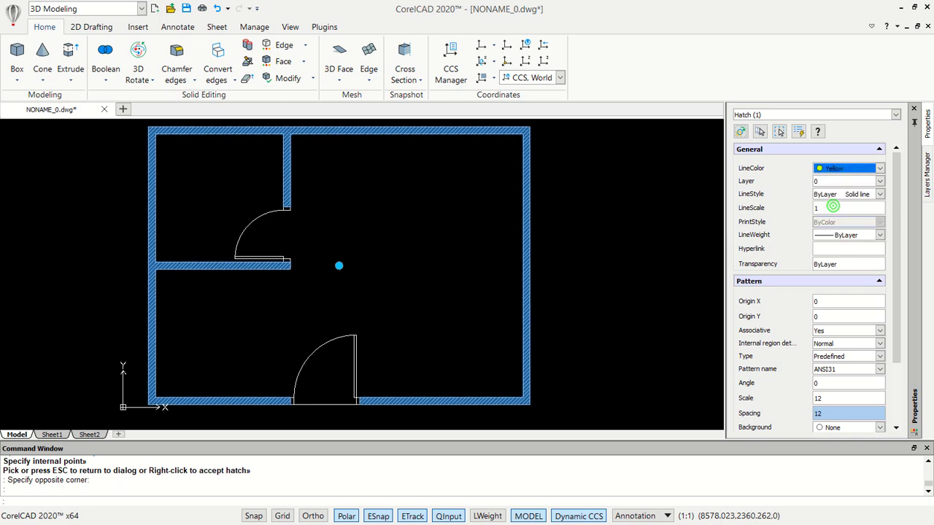
left_click(576, 219)
left_click(568, 238)
key("Escape")
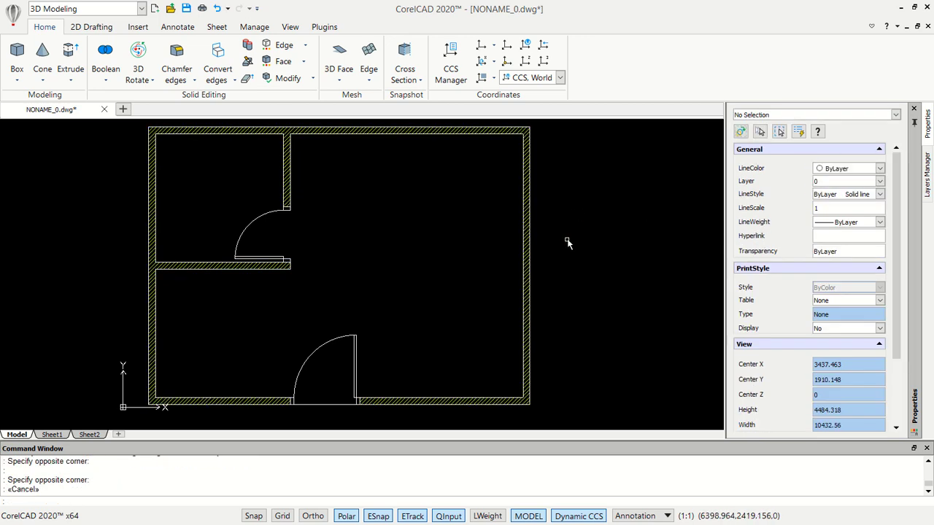
middle_click_drag(436, 248, 448, 261)
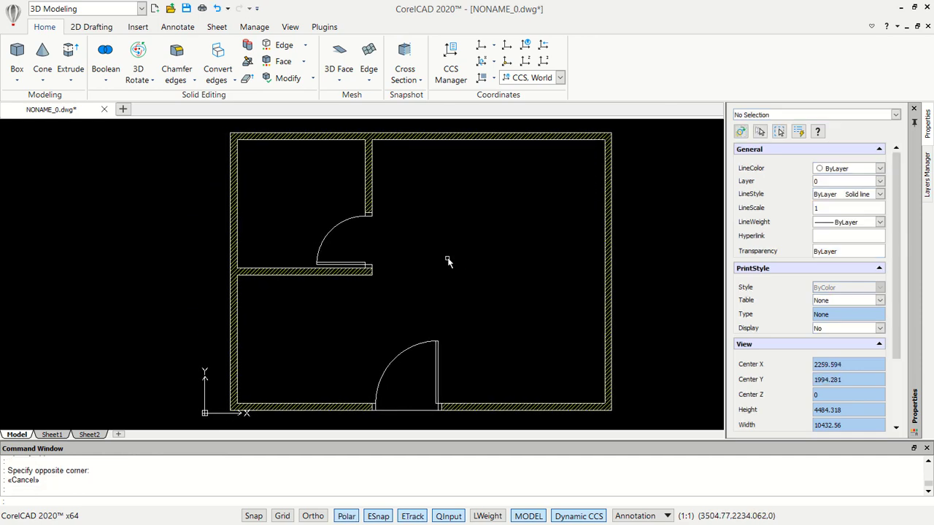
Add a multiline 'BEDROOM' label in the upper-right room with text height 120
type("mte")
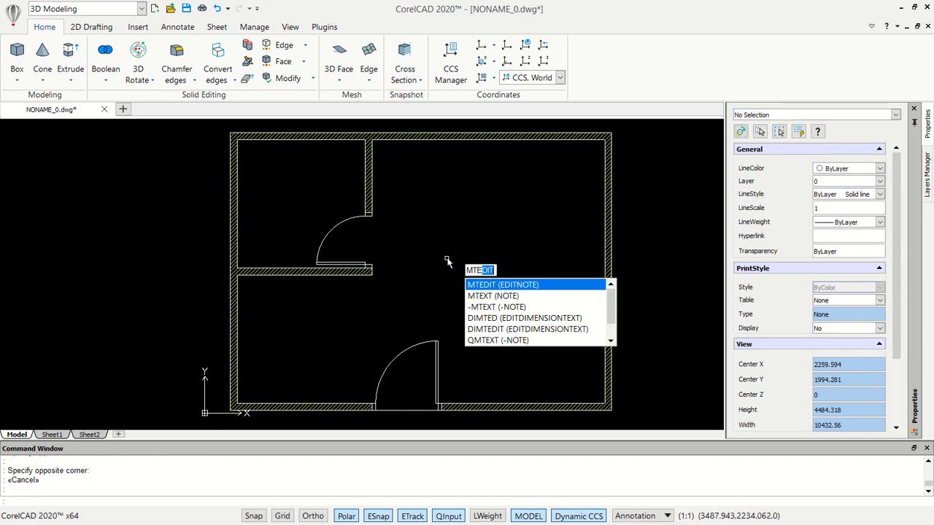
type("xt")
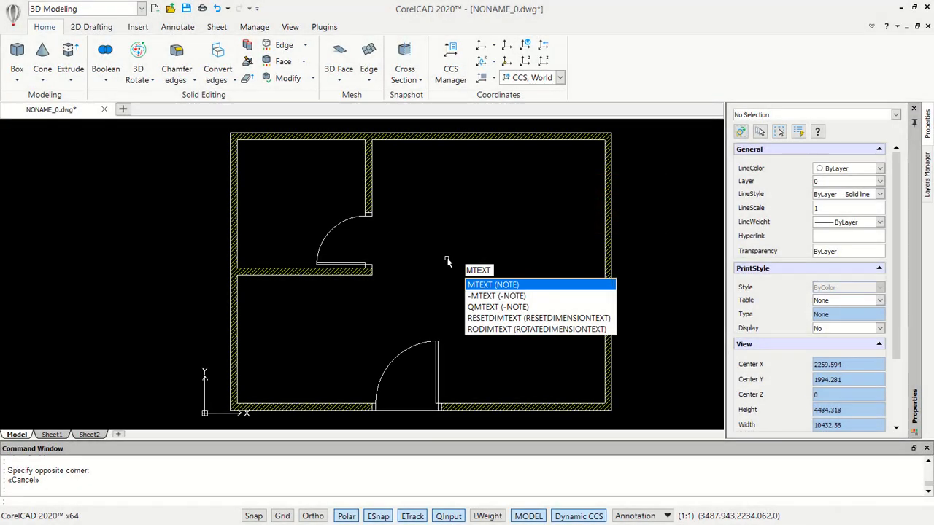
key("Return")
left_click(474, 178)
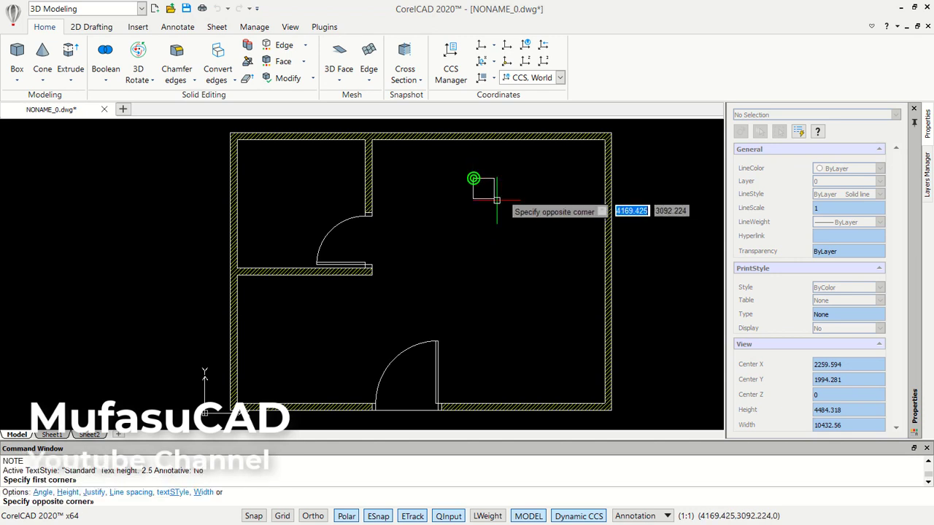
left_click(564, 201)
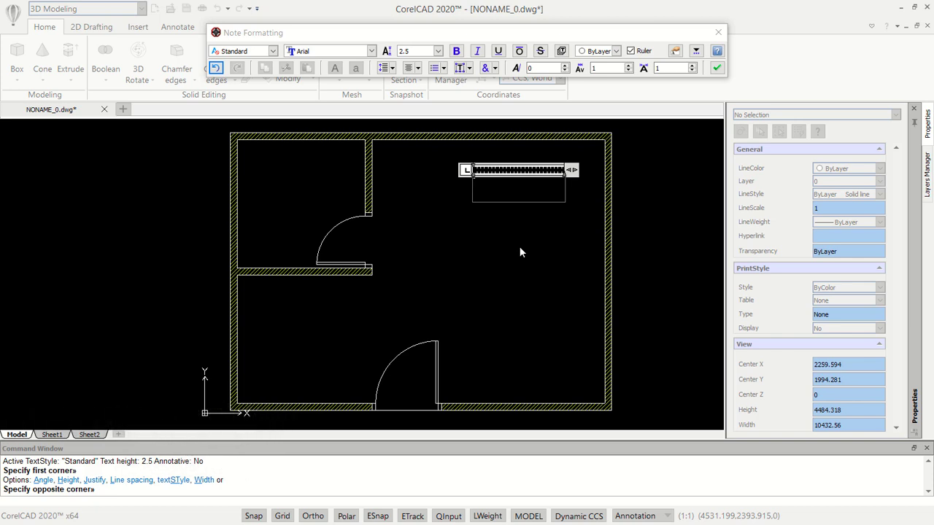
left_click(520, 253)
left_click(454, 203)
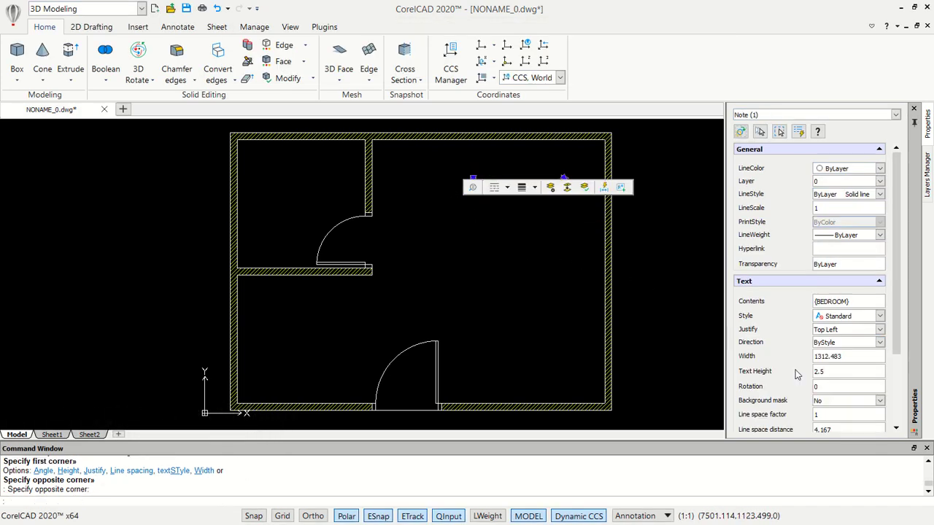
double_click(826, 373)
type("120")
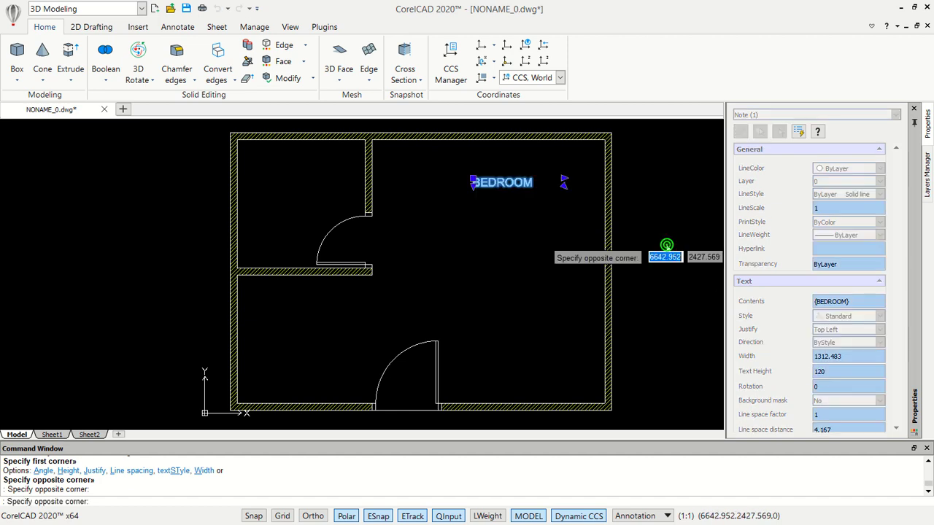
left_click(675, 249)
key("Escape")
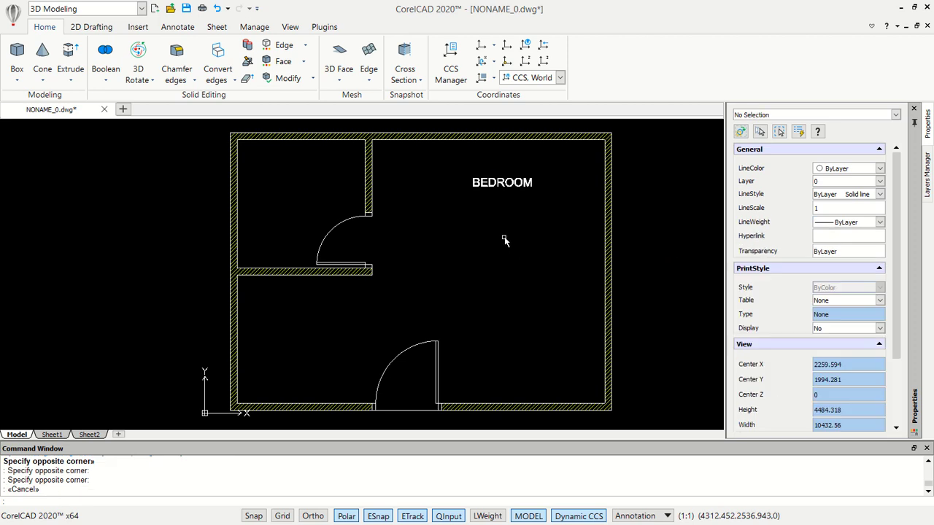
Copy the BEDROOM label into the lower-right, upper-left and lower-left rooms
type("Co")
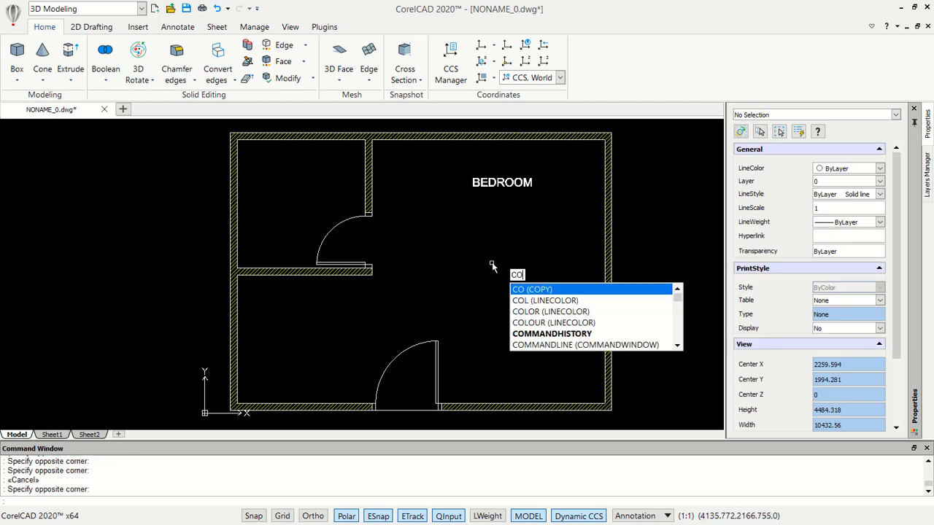
key("Return")
left_click(520, 184)
key("Return")
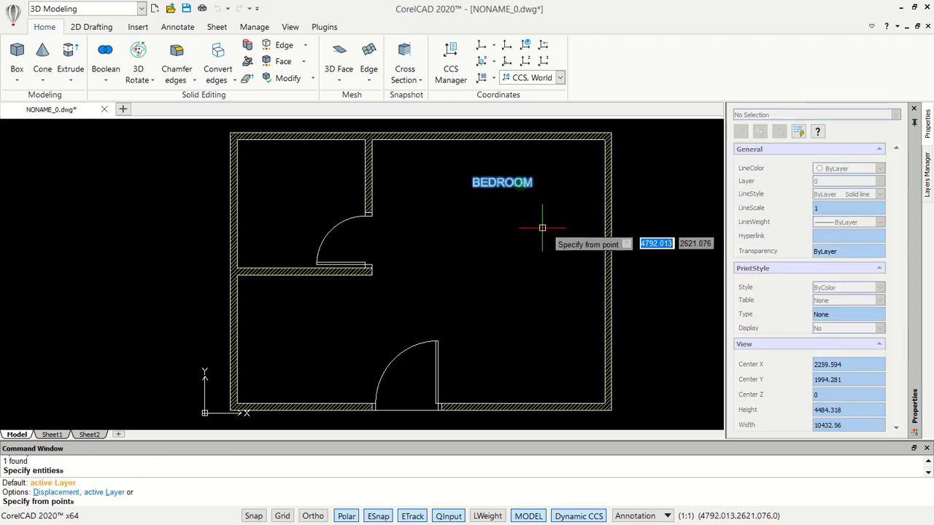
left_click(566, 195)
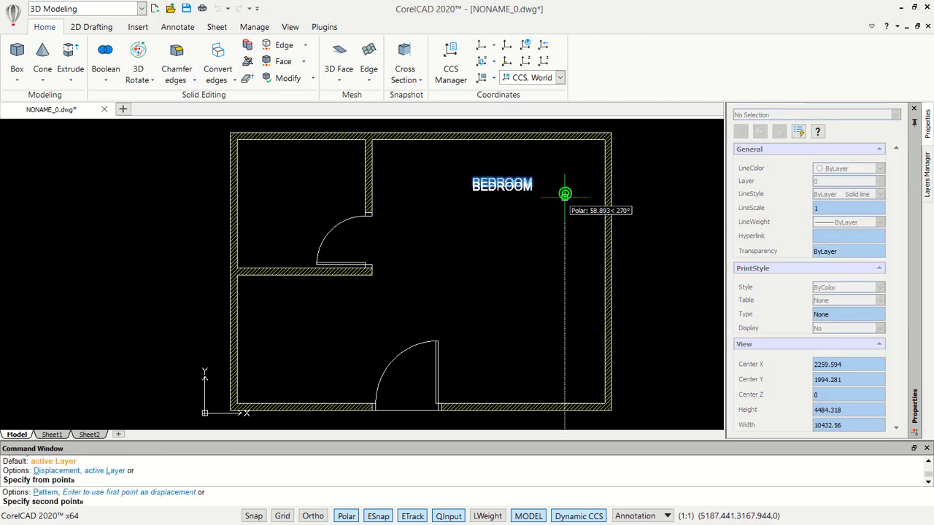
left_click(566, 332)
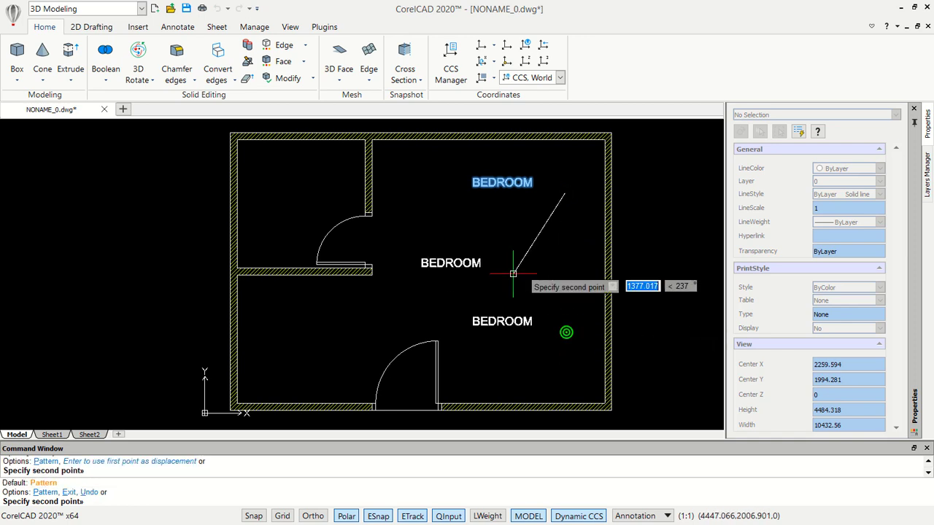
left_click(365, 194)
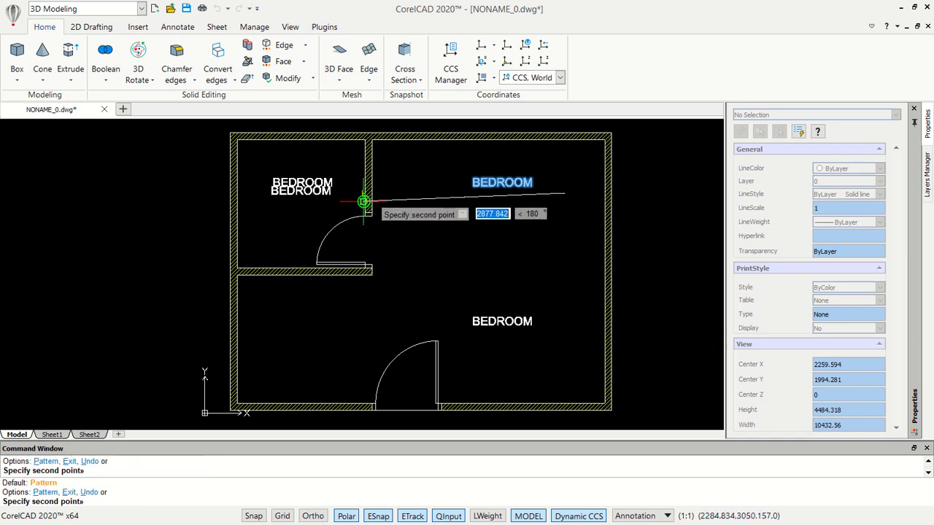
left_click(366, 354)
key("Return")
left_click(319, 345)
Rename the copied lower-left label to KITCHEN and the upper-left label to BATHROOM
double_click(319, 345)
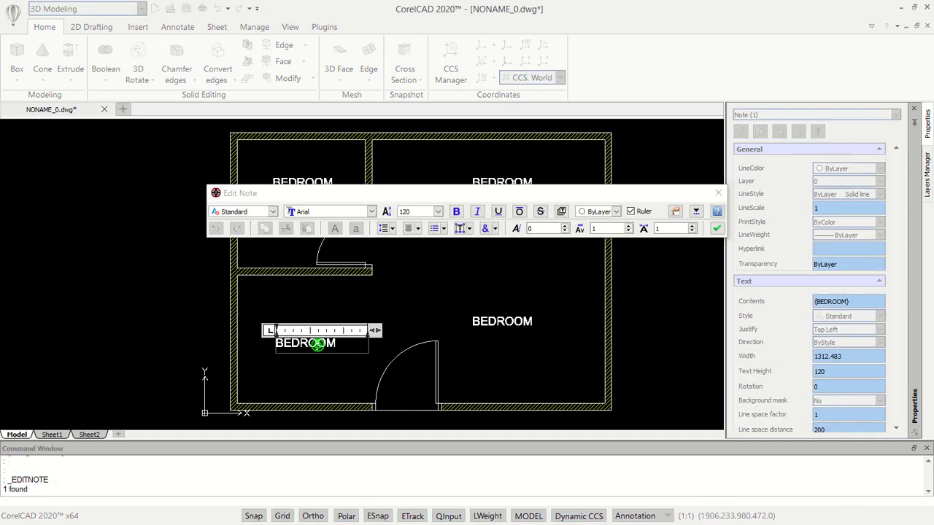
type("KITCHEN")
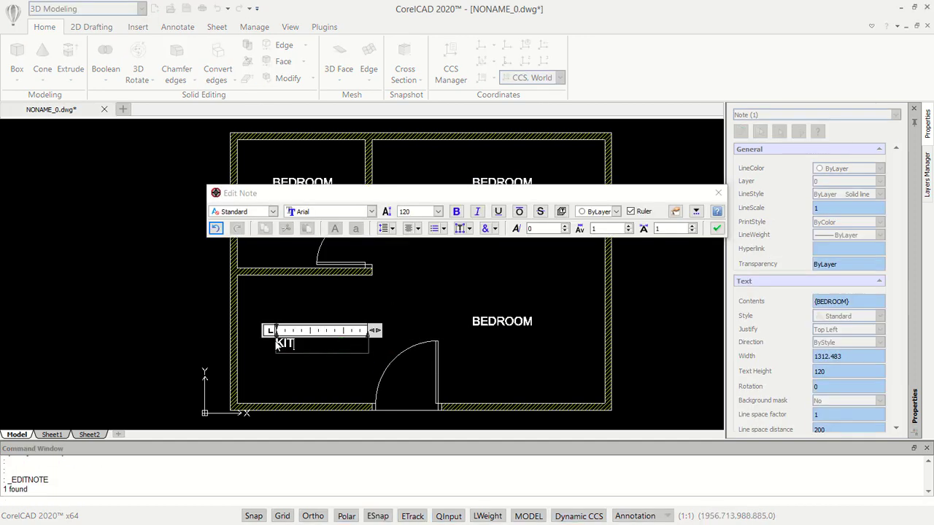
left_click(390, 299)
double_click(303, 183)
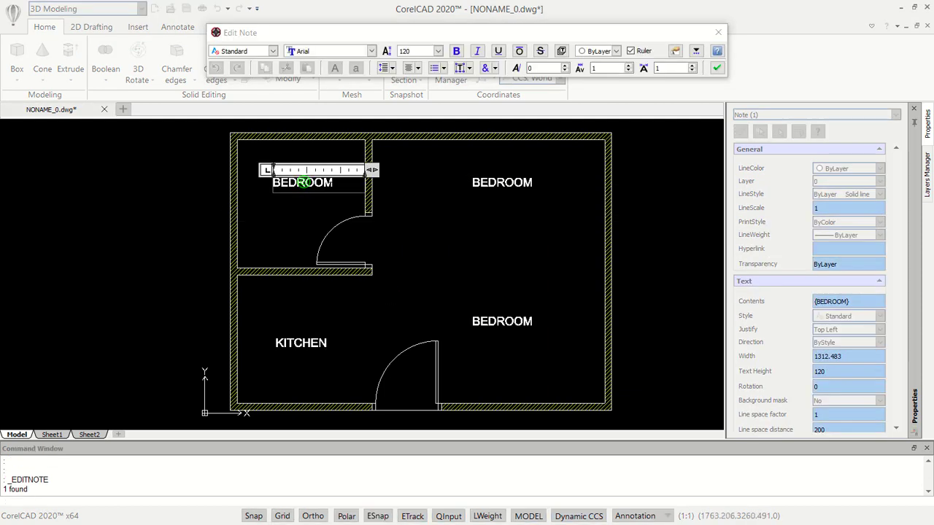
left_click_drag(288, 182, 334, 182)
type("BATH")
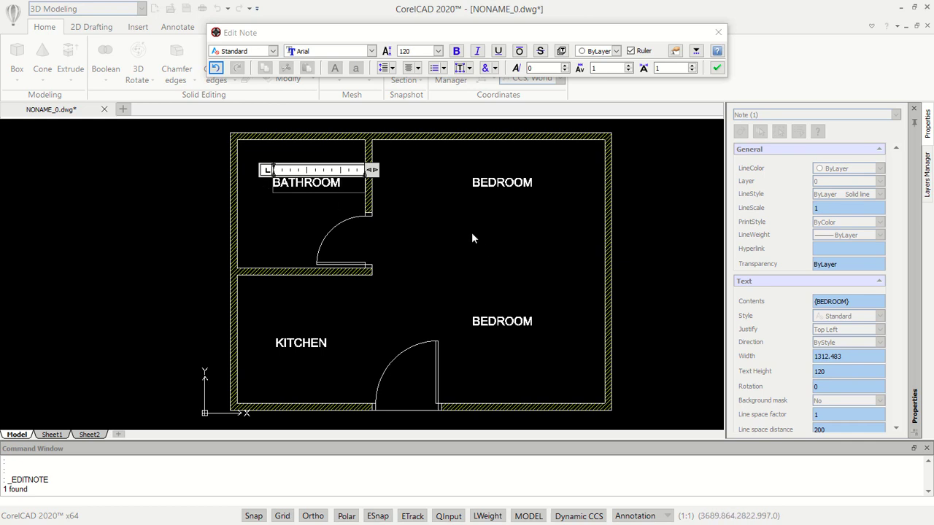
left_click(492, 258)
Change the lower BEDROOM note's text to LIVINGROOM
left_click(502, 325)
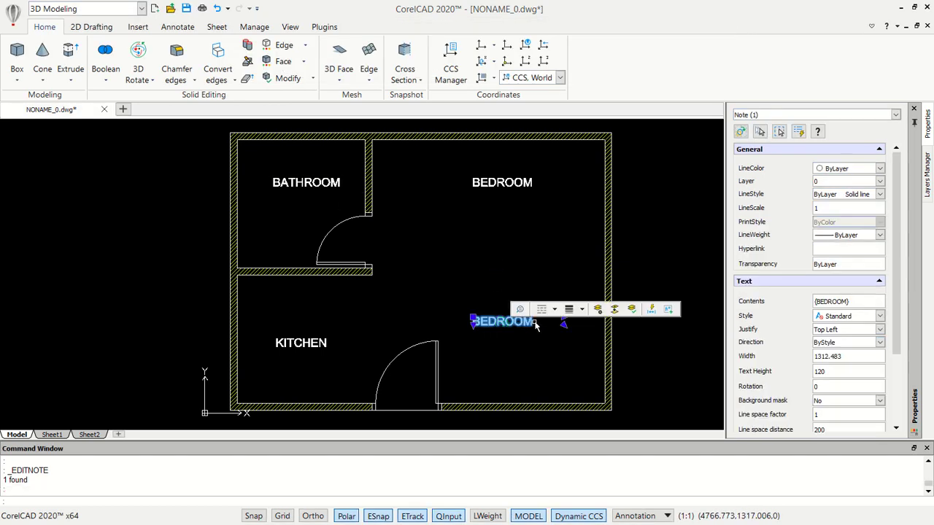
double_click(535, 326)
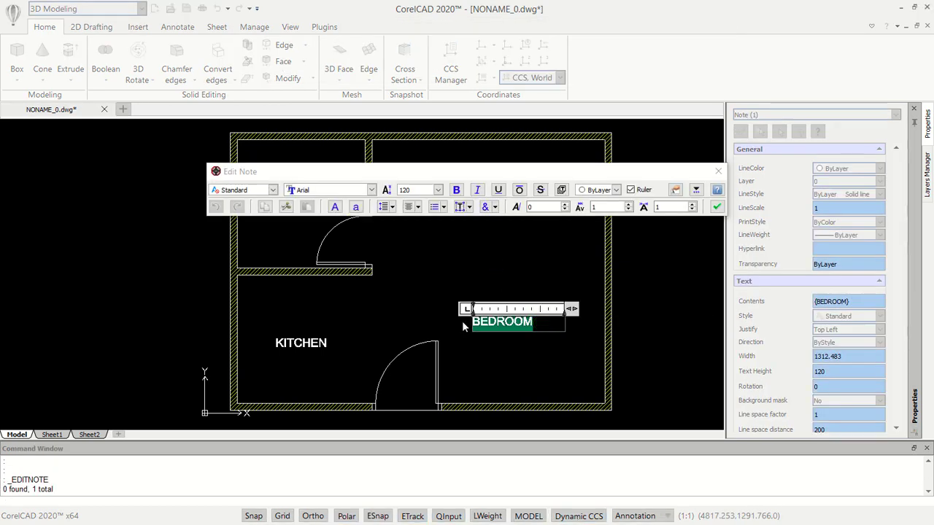
type("LIVINGROO")
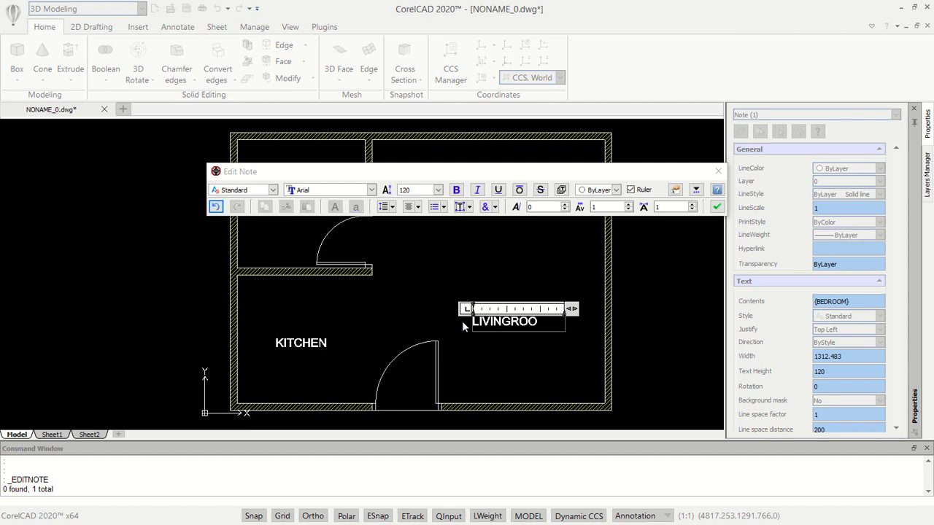
type("M")
left_click(500, 374)
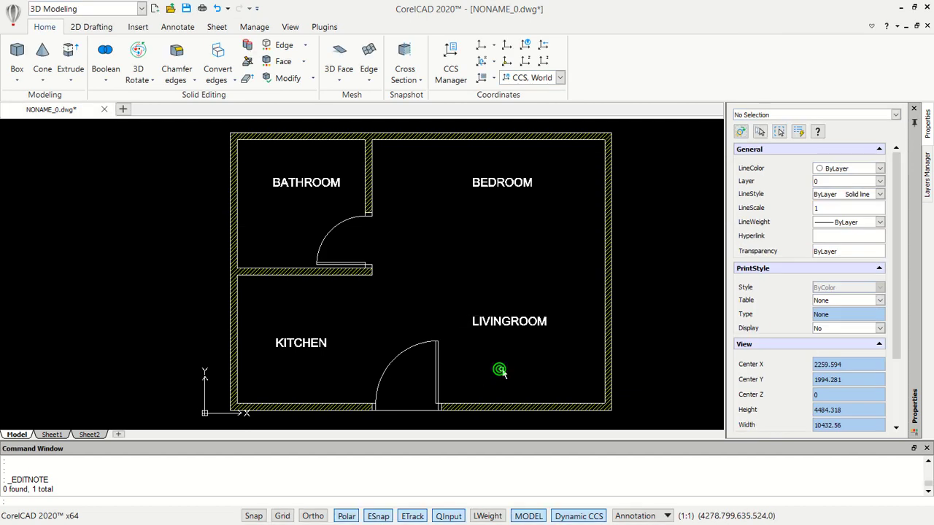
scroll(504, 372, "down", 1)
middle_click_drag(513, 367, 504, 345)
type("D")
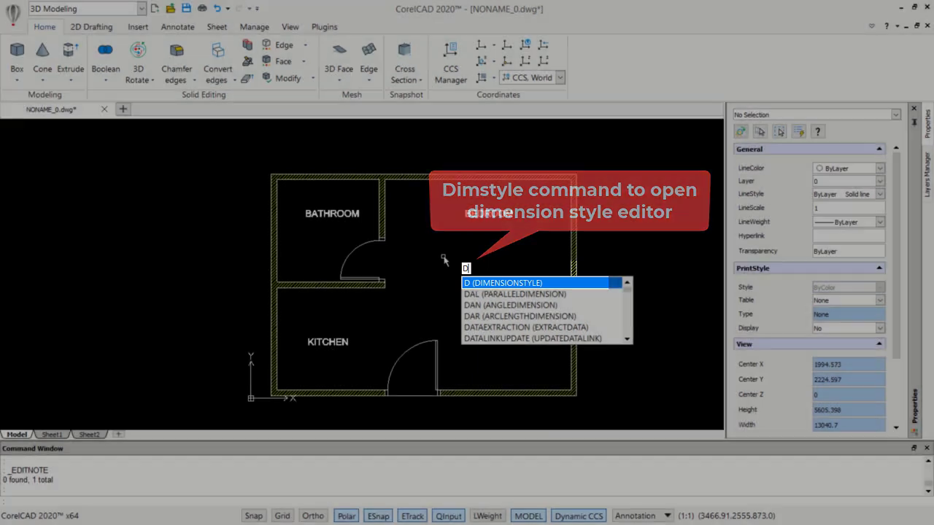
Make Annotative the active dimension style and give its text a Green fill
key("Return")
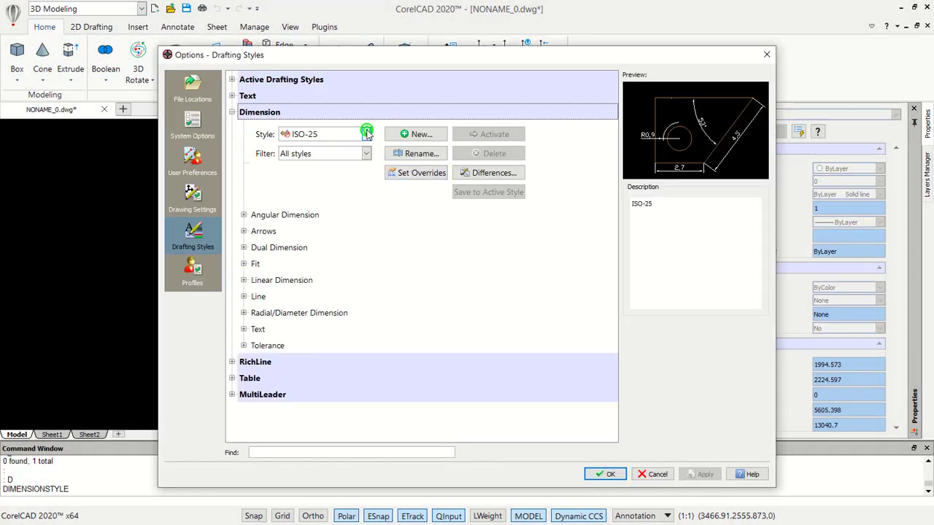
left_click(367, 134)
left_click(332, 146)
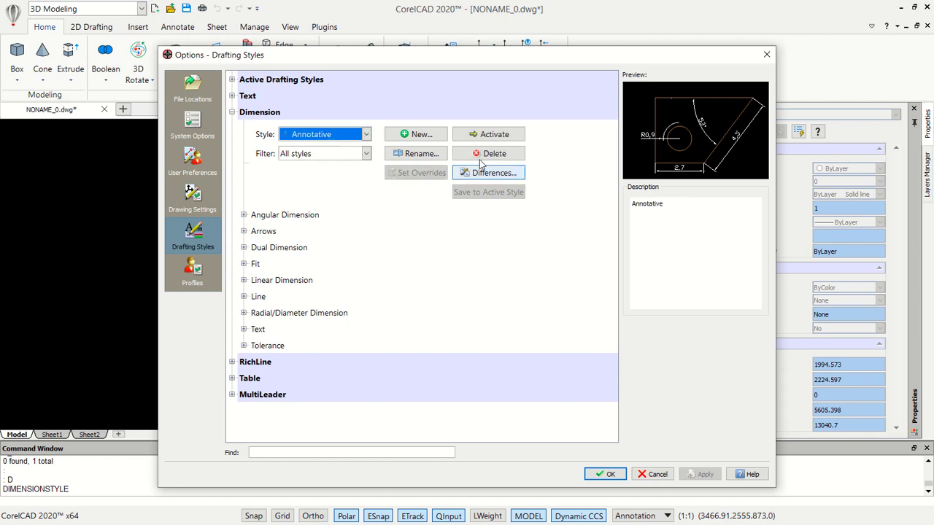
left_click(496, 136)
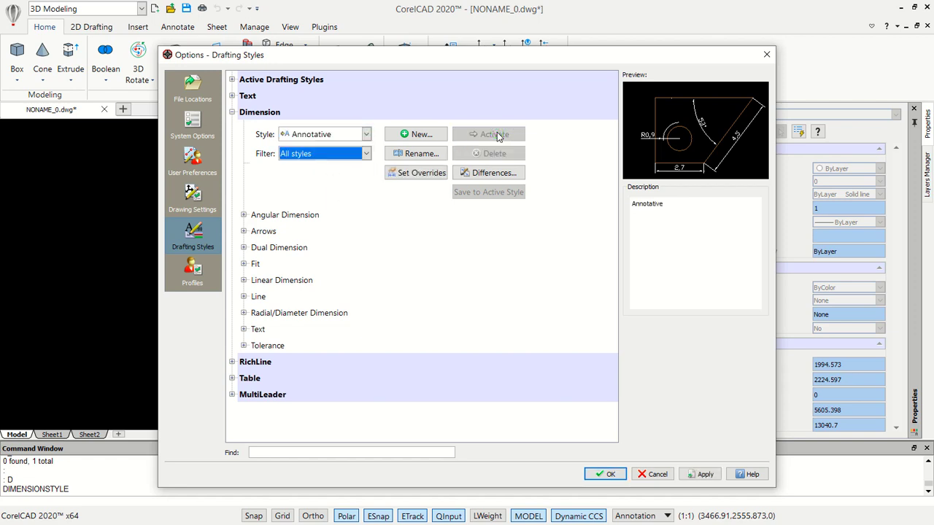
left_click(243, 329)
left_click(255, 346)
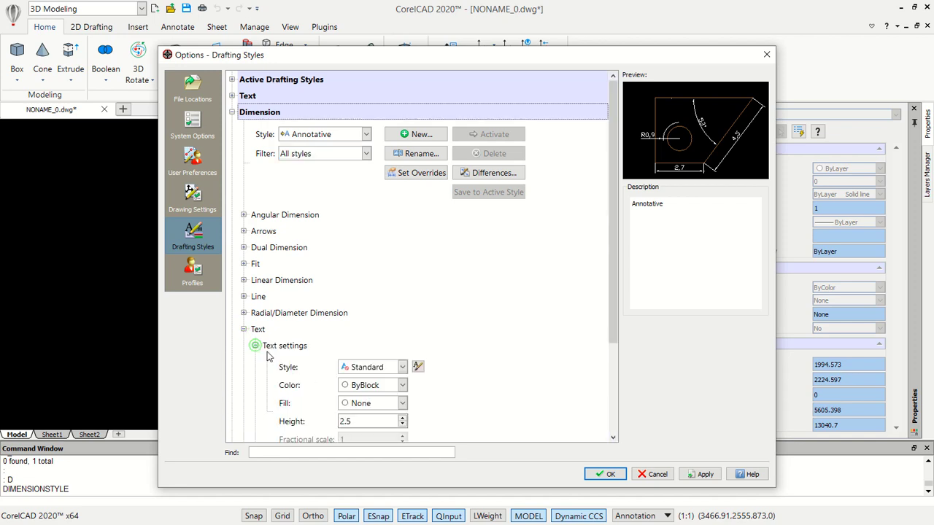
left_click(405, 407)
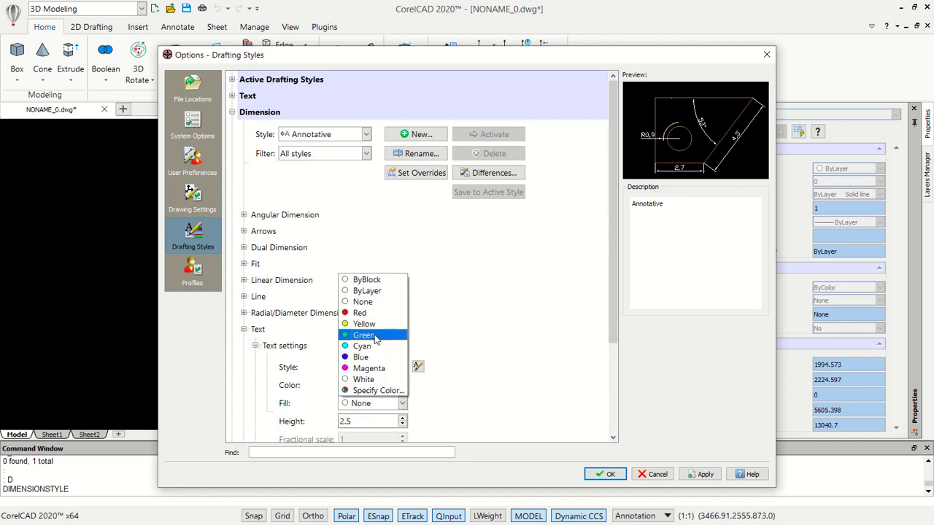
left_click(374, 336)
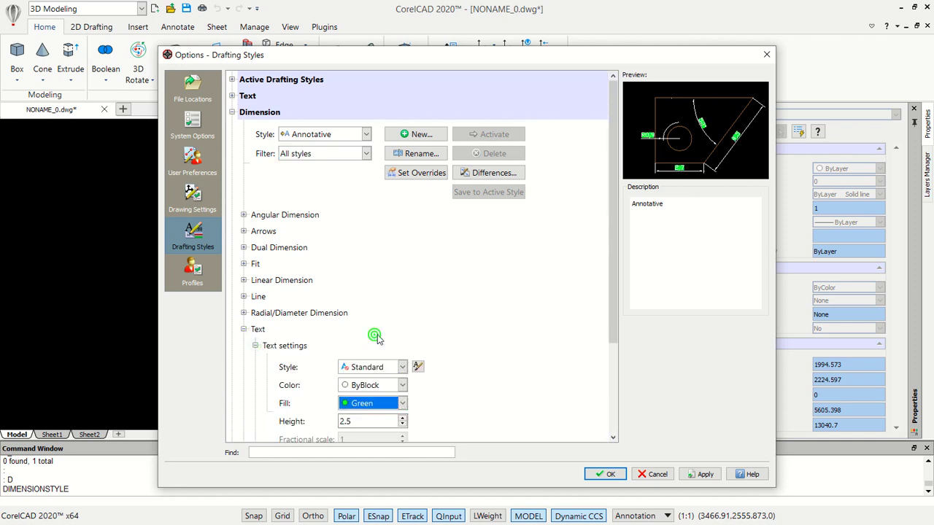
left_click(530, 313)
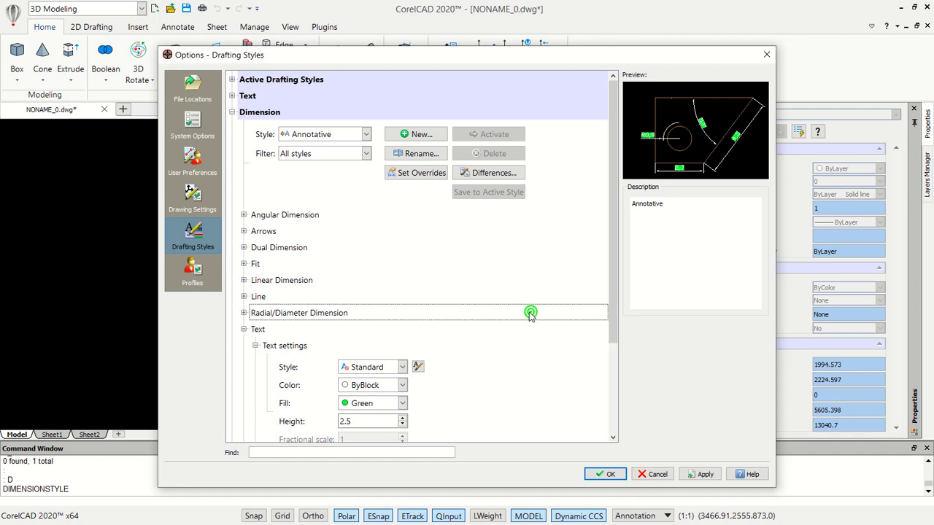
Set the Annotative style's dimension and extension line colours to Red and apply
left_click(244, 297)
left_click(255, 313)
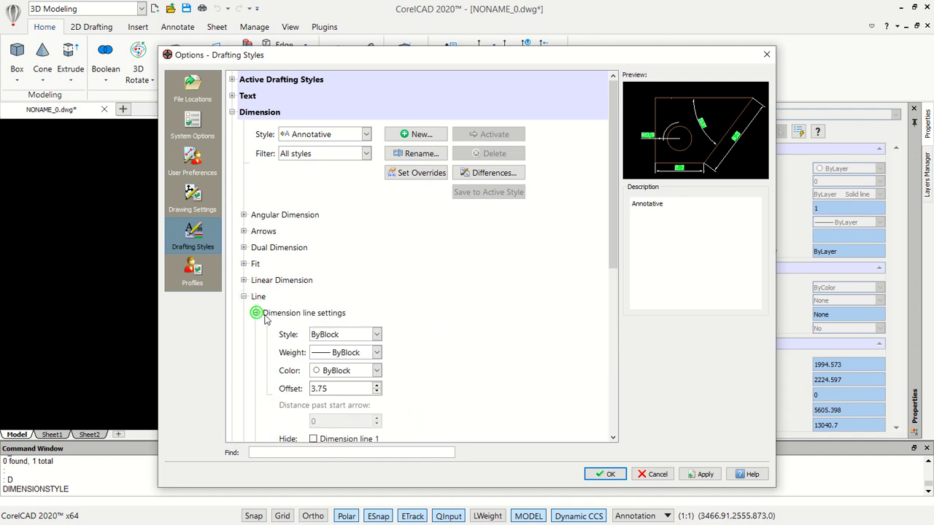
left_click(378, 372)
left_click(347, 402)
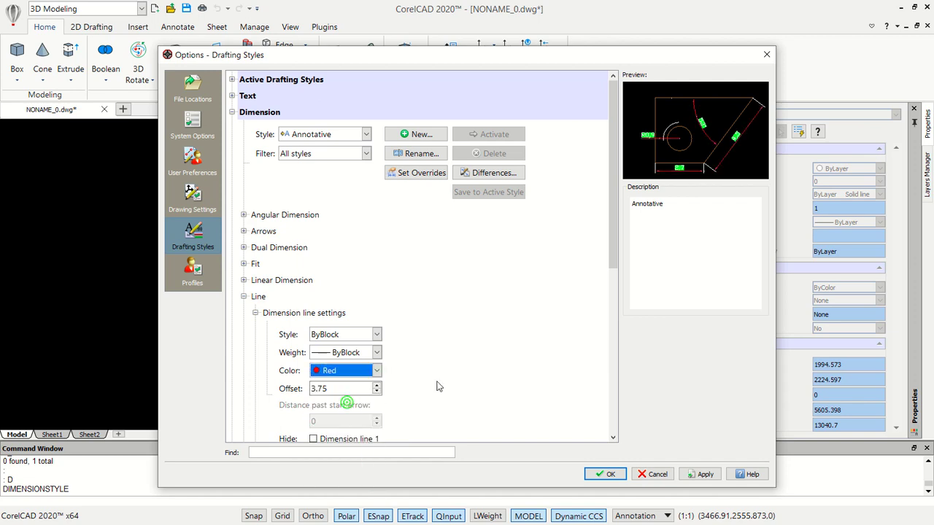
scroll(438, 386, "down", 5)
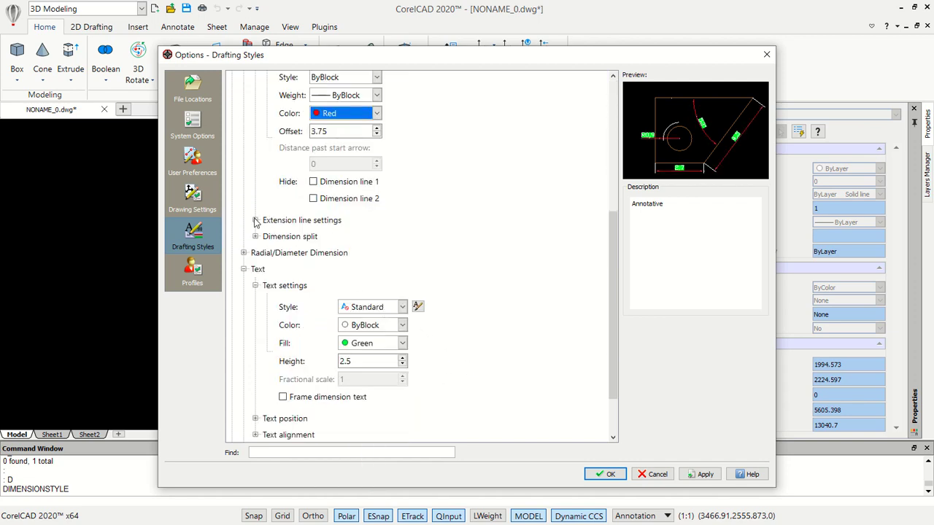
left_click(255, 220)
left_click(407, 311)
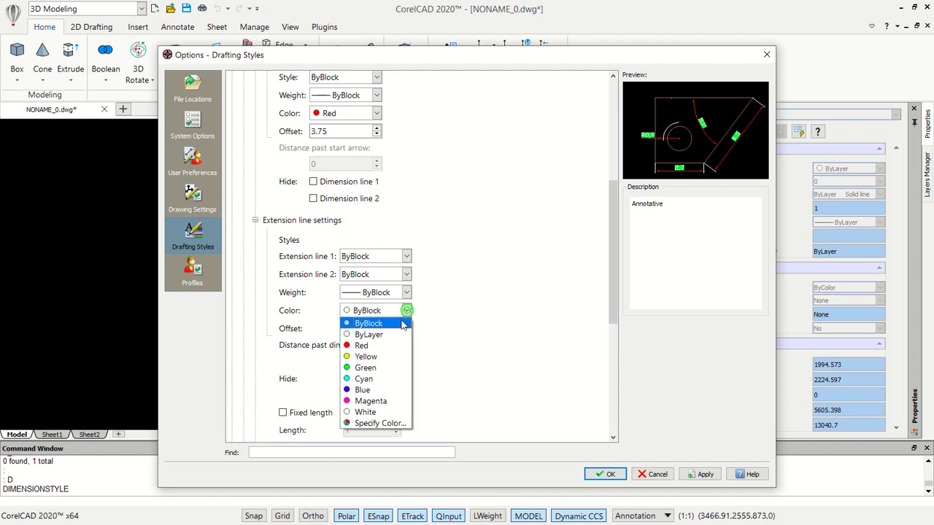
left_click(383, 348)
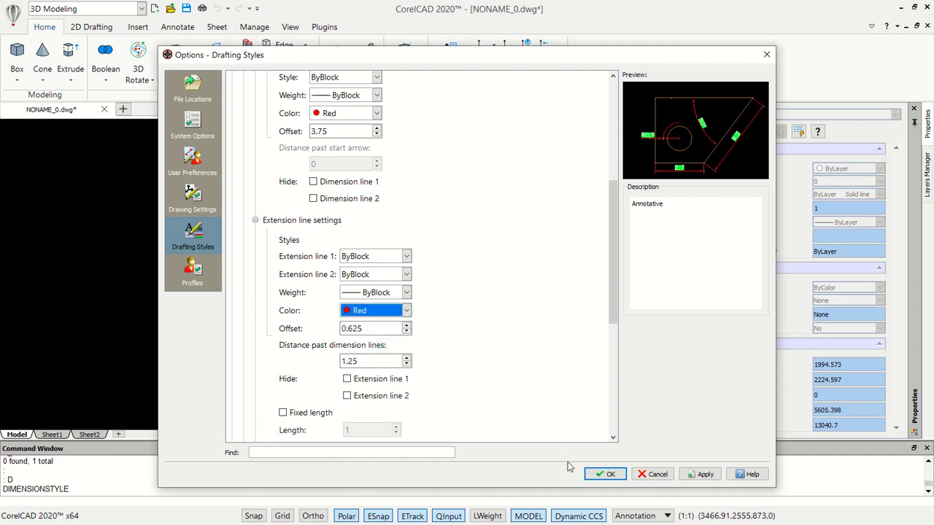
left_click(610, 475)
mouse_move(504, 342)
middle_mouse_down()
mouse_move(480, 323)
mouse_move(485, 329)
middle_mouse_up()
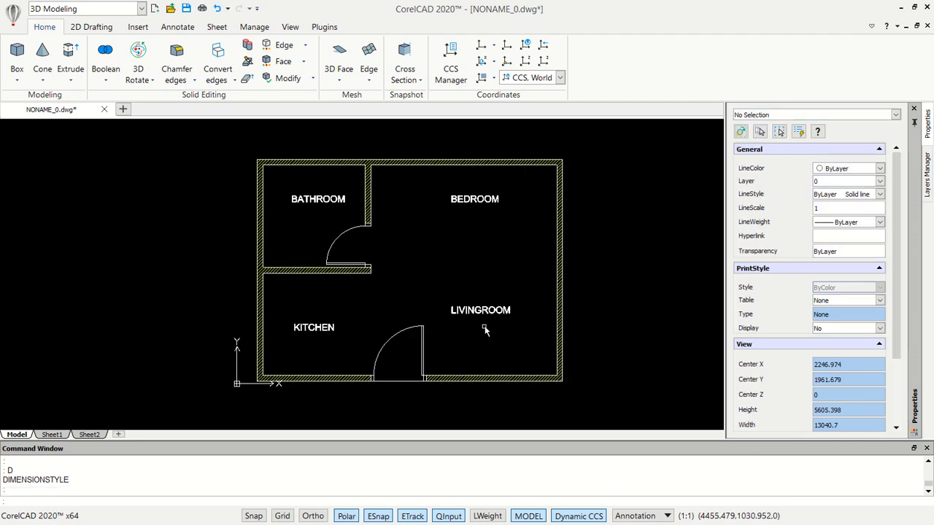
Set annotation scale to 1:50 and add a 5500 linear dimension below the bottom wall
left_click(647, 516)
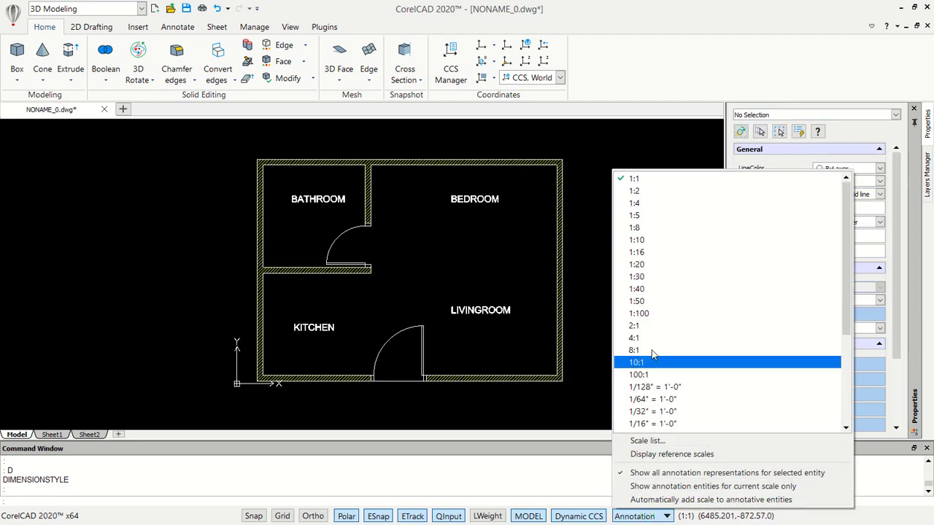
left_click(651, 301)
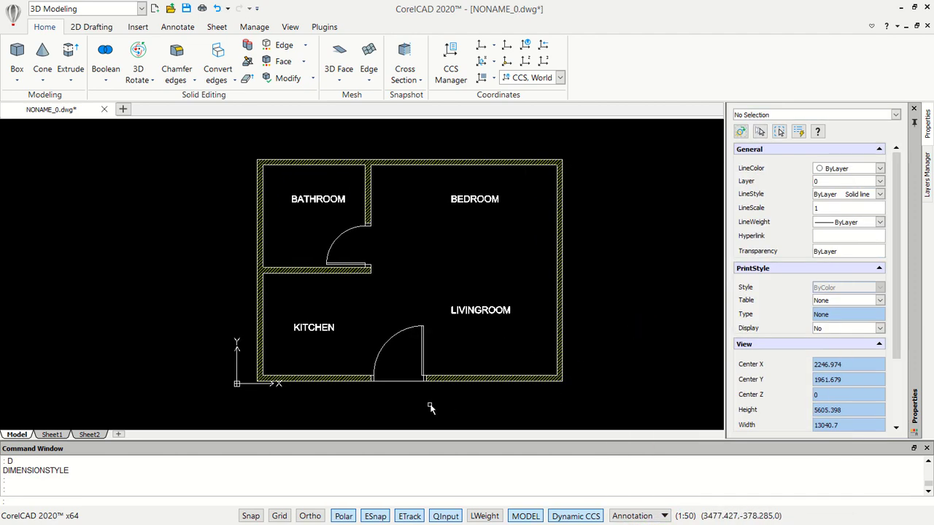
type("DIMLIN")
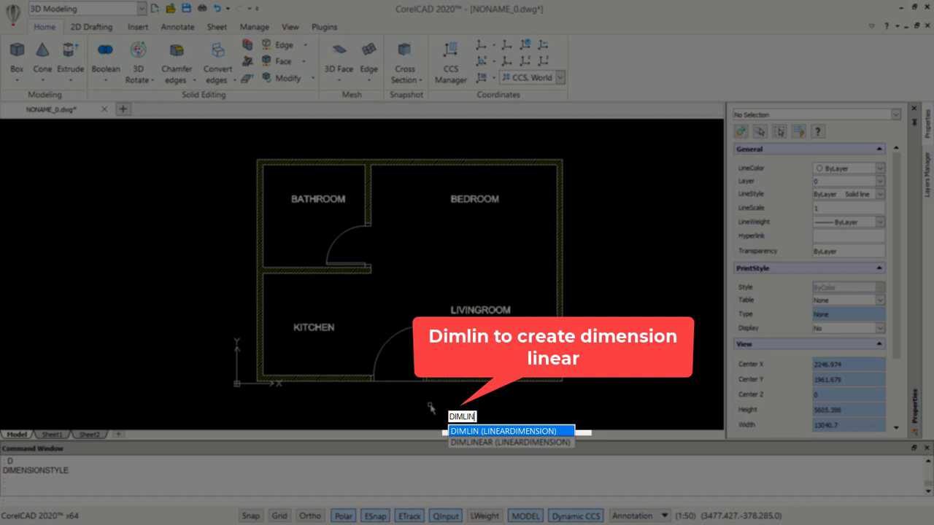
key("Return")
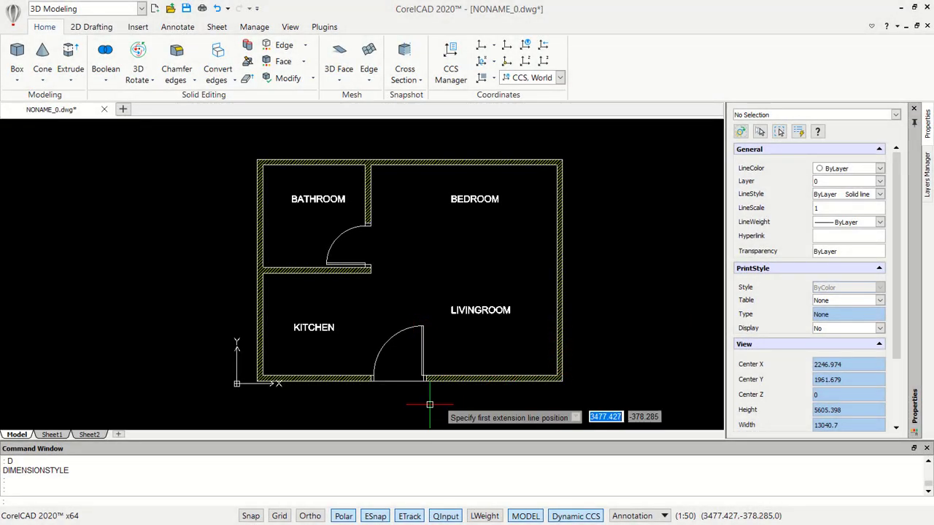
scroll(270, 389, "up", 3)
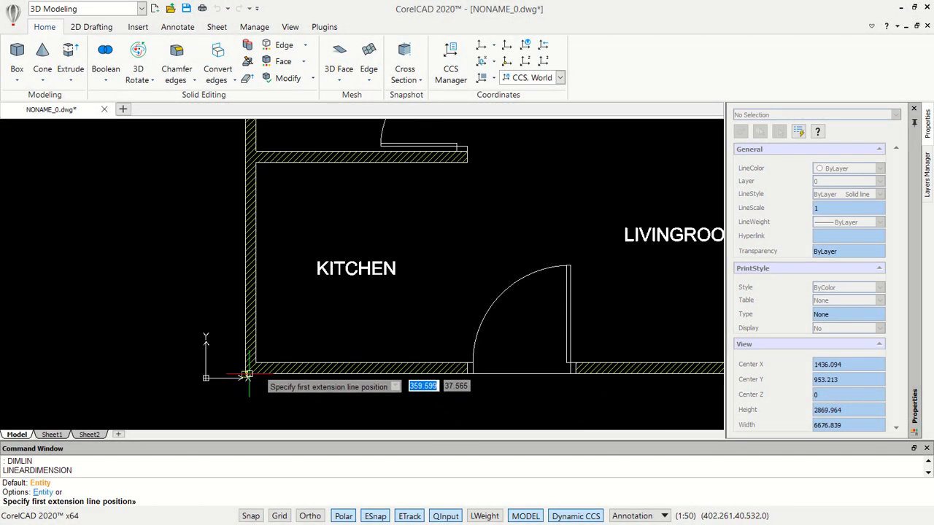
left_click(248, 375)
scroll(307, 386, "down", 2)
scroll(438, 394, "down", 2)
scroll(510, 390, "up", 3)
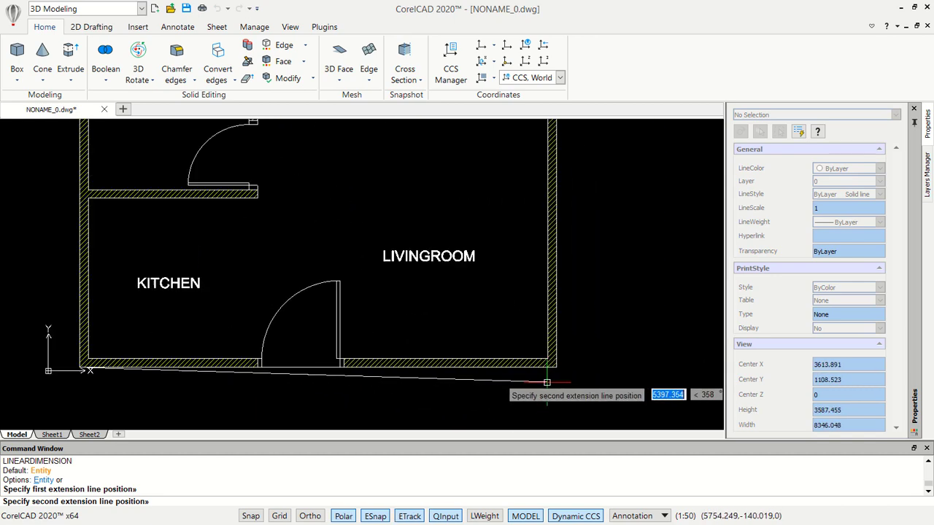
left_click(554, 365)
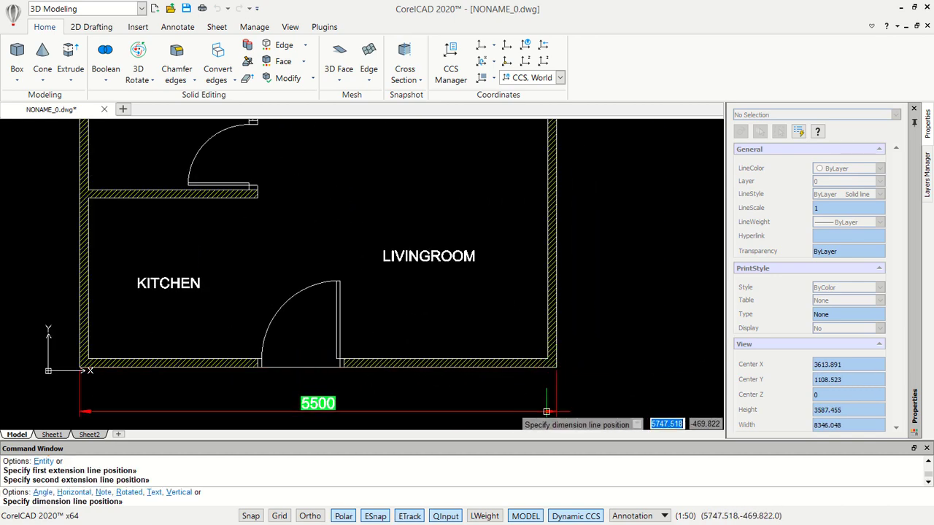
left_click(546, 412)
scroll(417, 397, "down", 1)
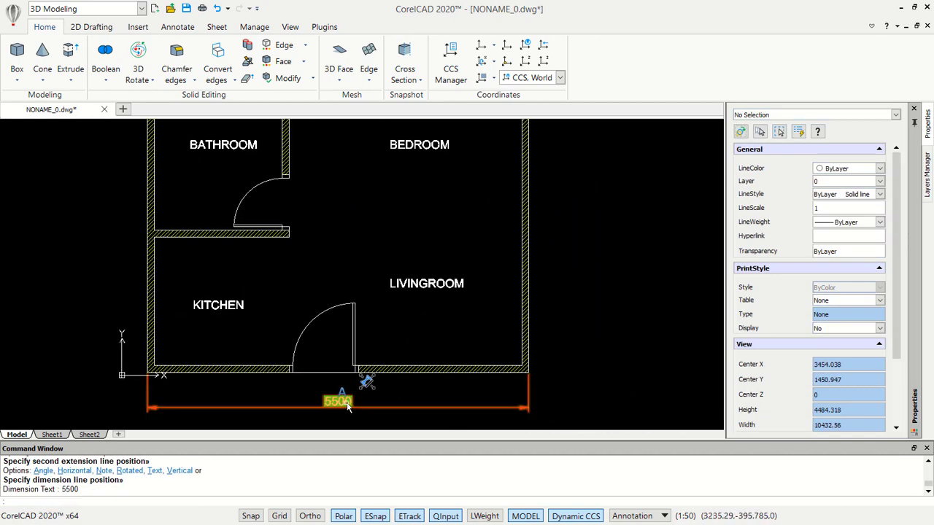
Remove the Green fill from dimension text and make the text colour Green instead
type("D")
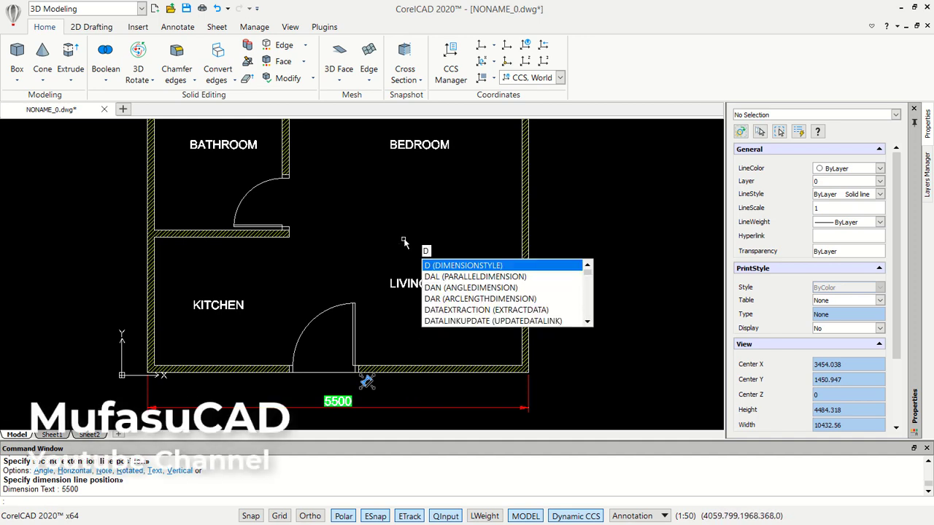
key("Return")
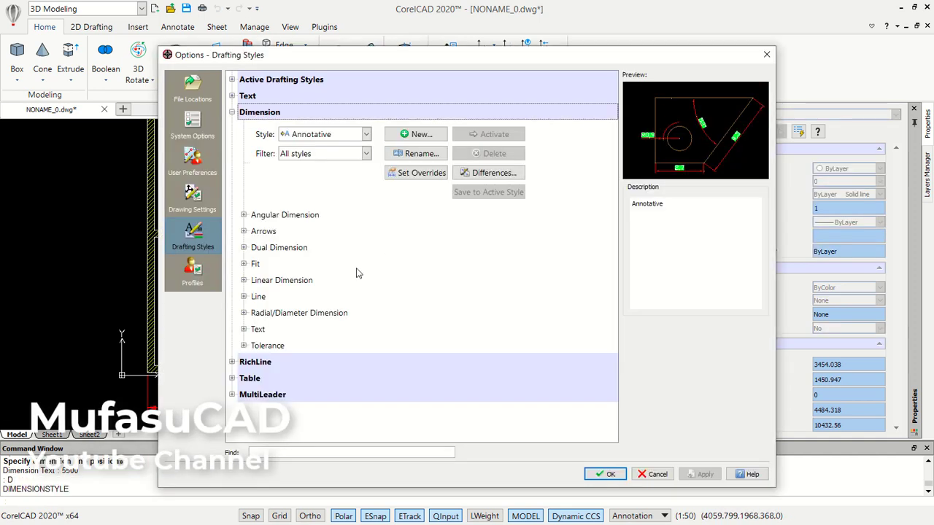
left_click(245, 329)
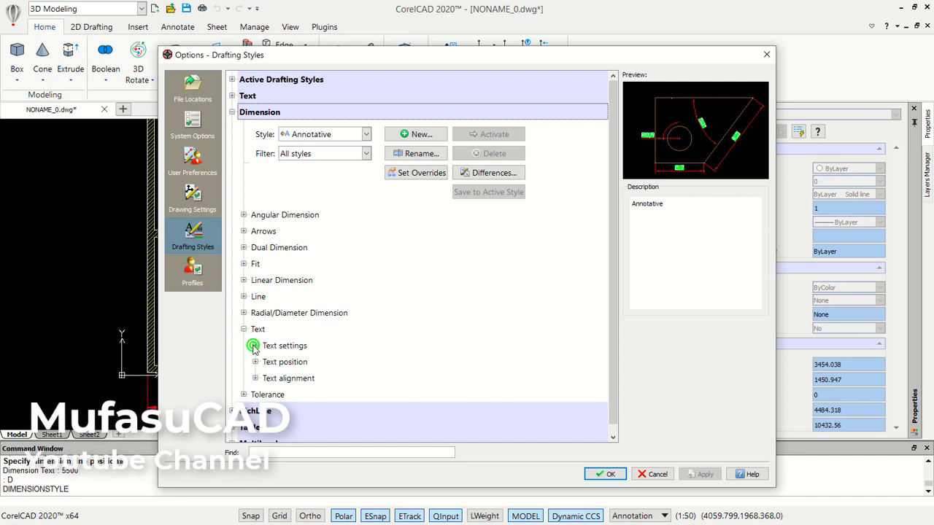
left_click(254, 346)
scroll(485, 344, "down", 3)
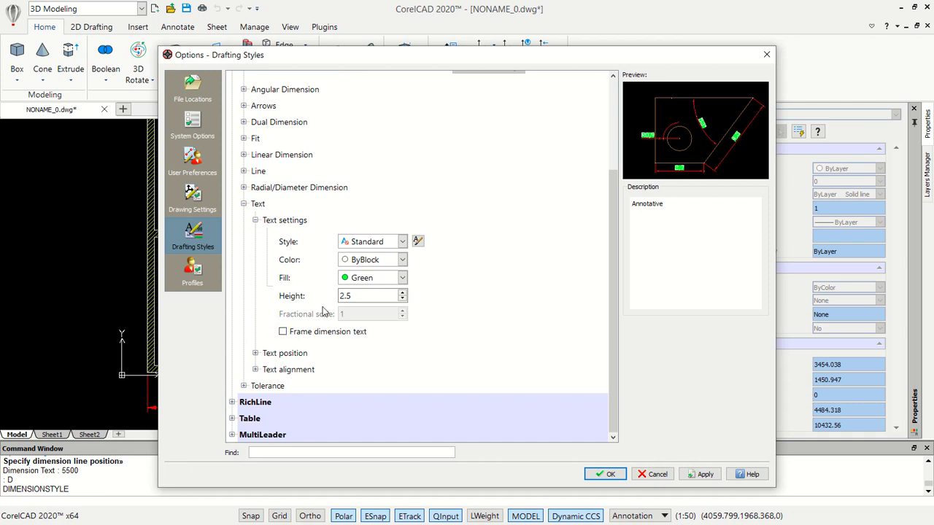
left_click(403, 277)
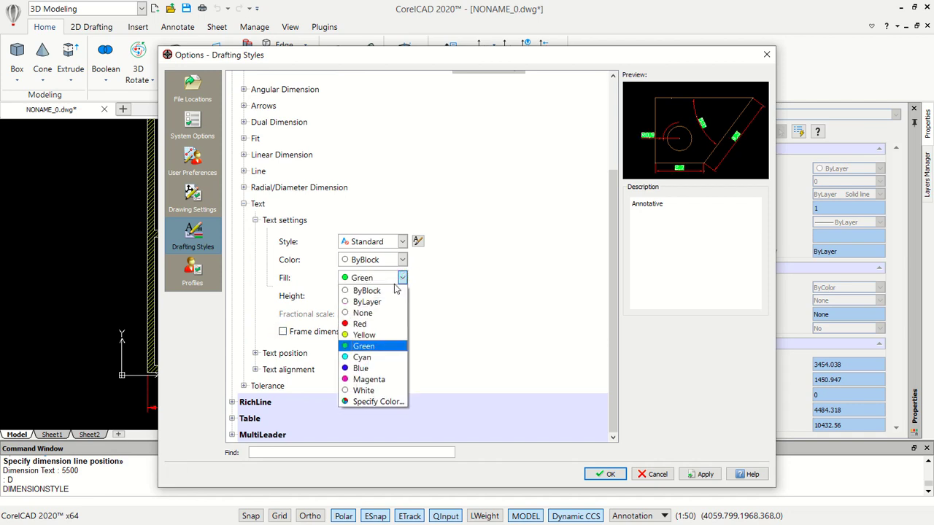
left_click(375, 312)
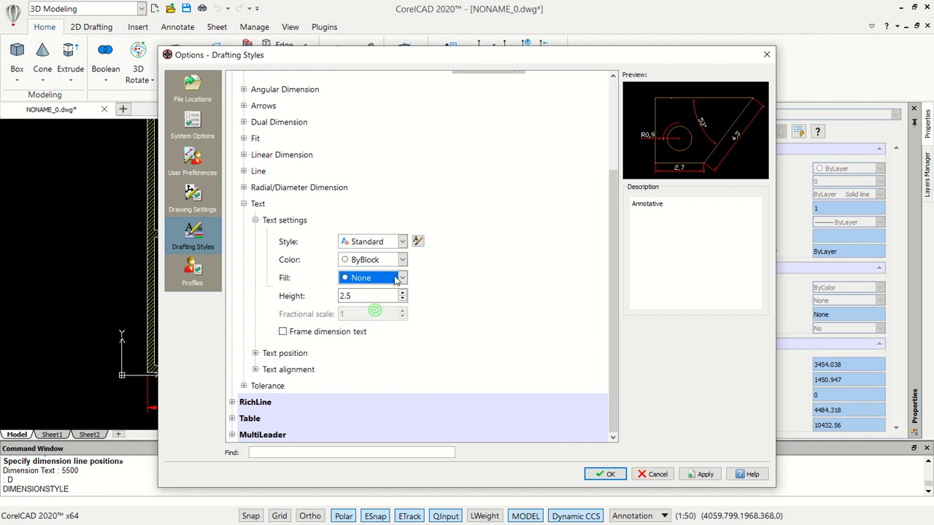
left_click(403, 260)
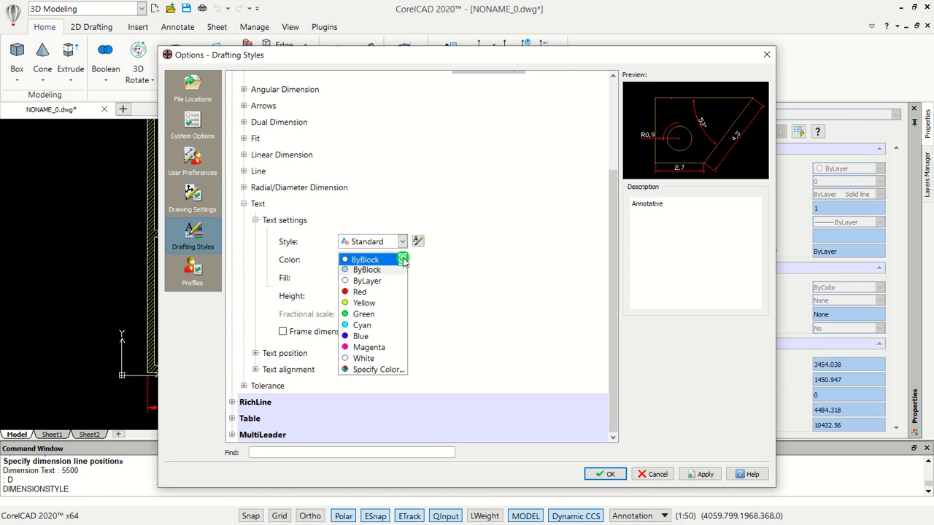
left_click(375, 317)
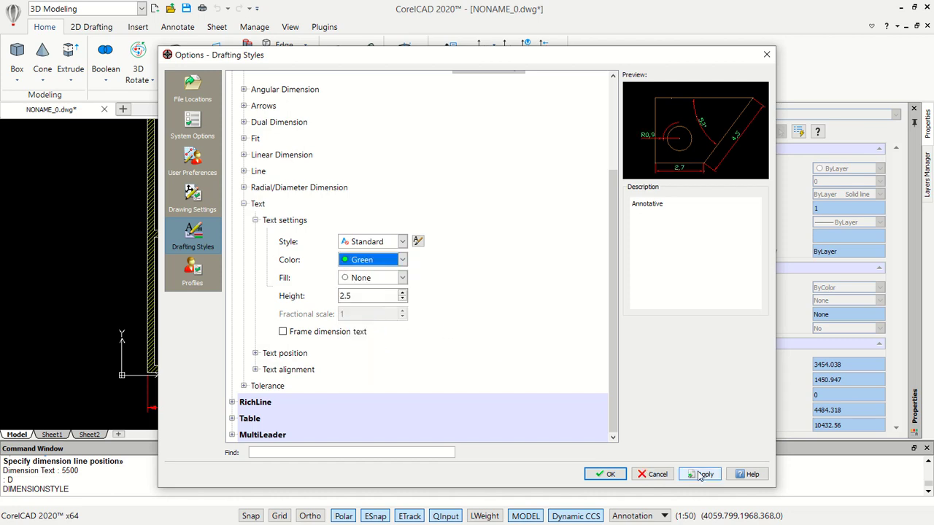
left_click(609, 475)
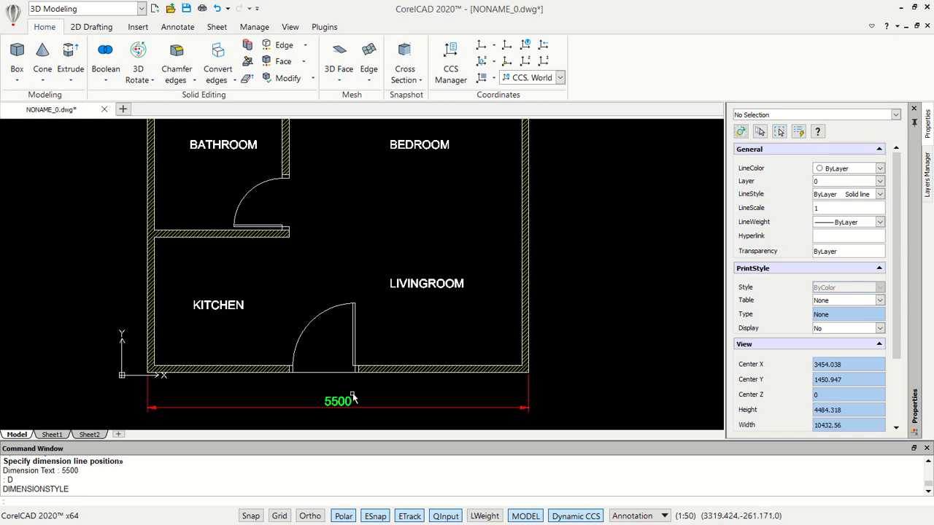
scroll(547, 324, "down", 2)
Add a vertical 4000 dimension along the right wall of the plan
scroll(506, 329, "up", 1)
scroll(551, 324, "down", 1)
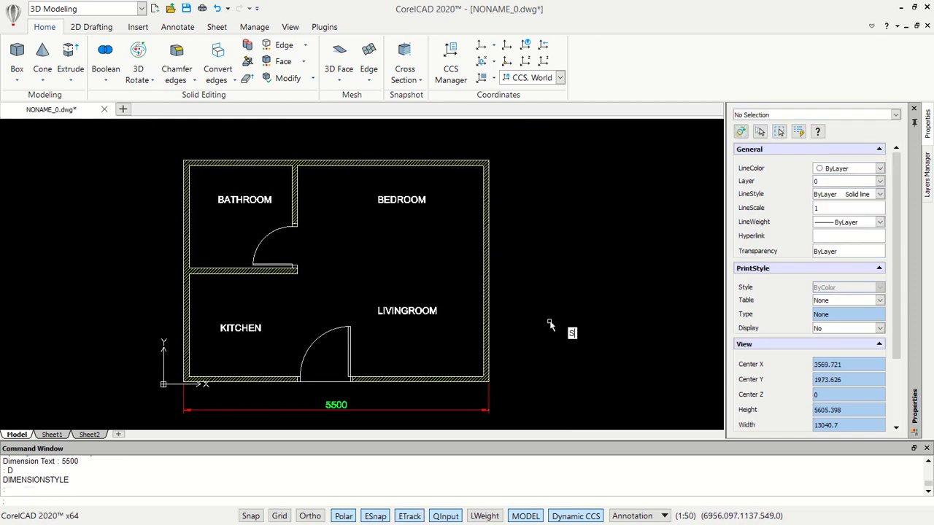
key("Escape")
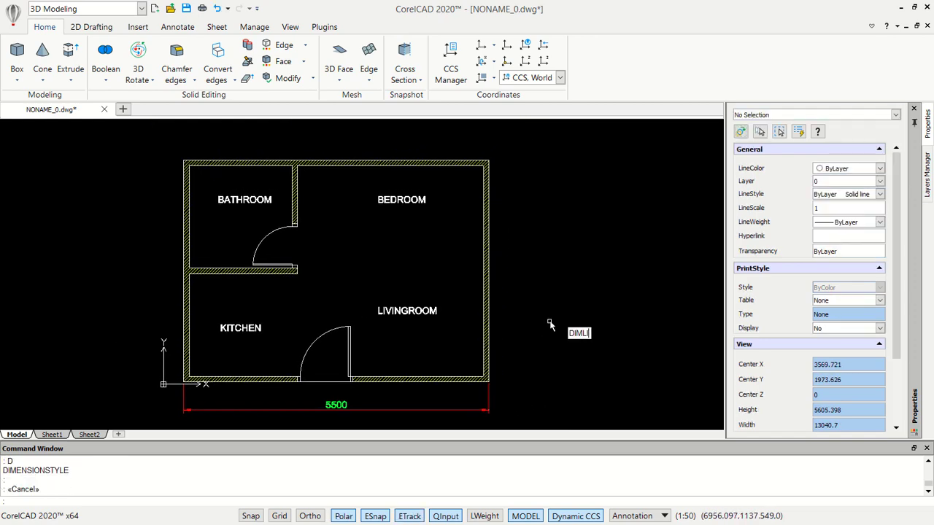
key("Return")
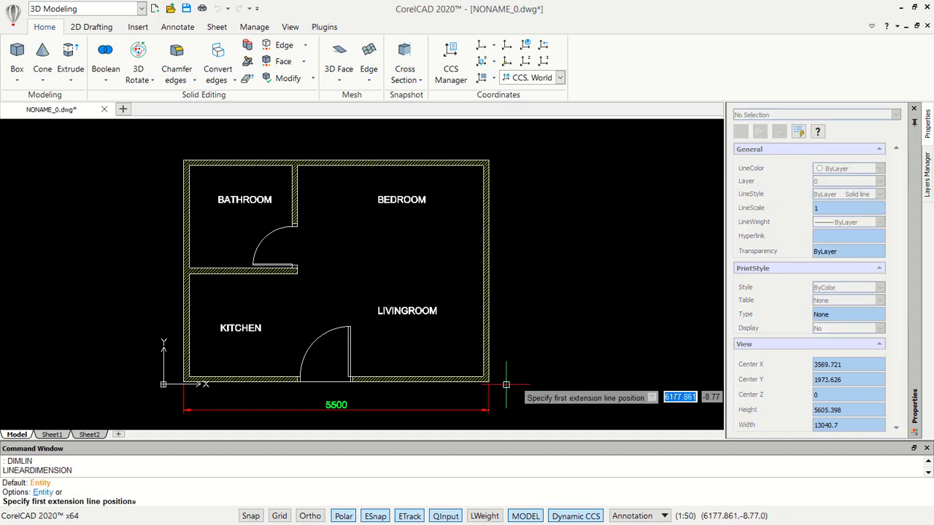
left_click(489, 381)
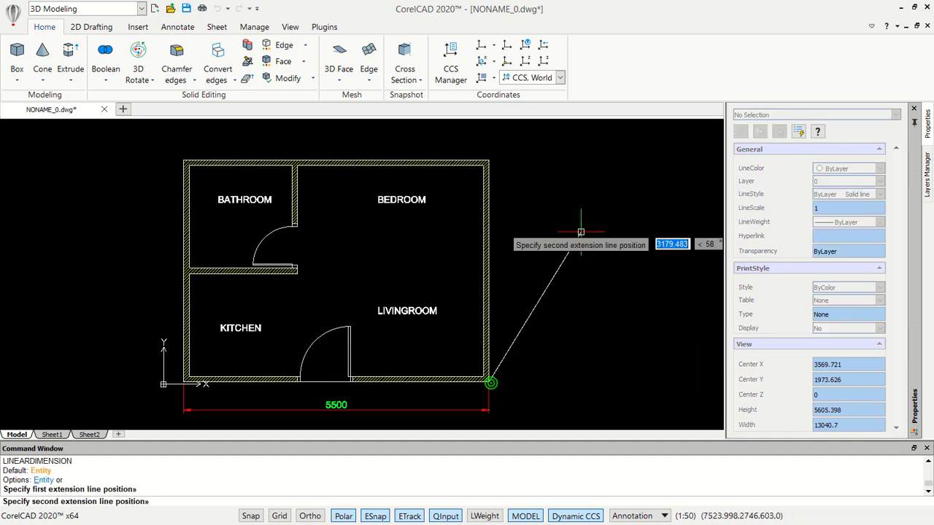
left_click(489, 159)
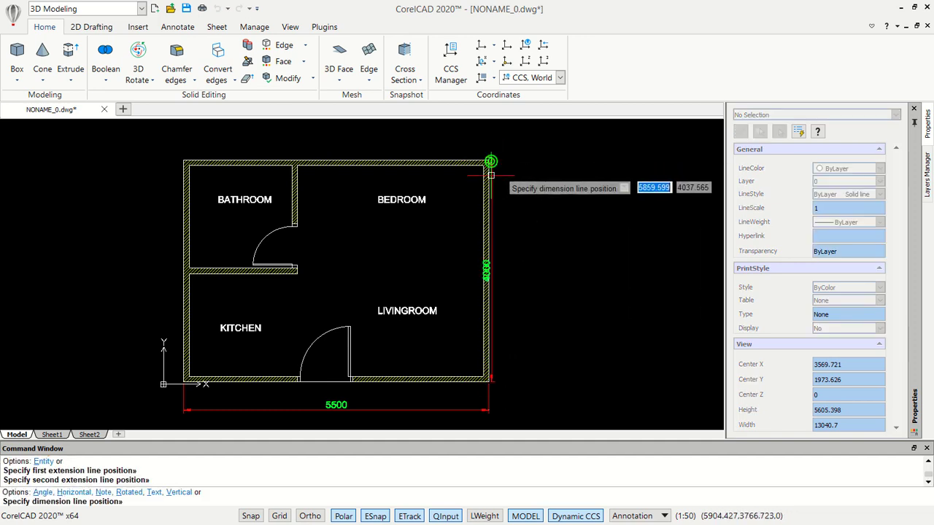
left_click(513, 236)
middle_click_drag(512, 236, 564, 304)
Dimension the top wall from the right corner to the partition's midpoint as 3500
key("Return")
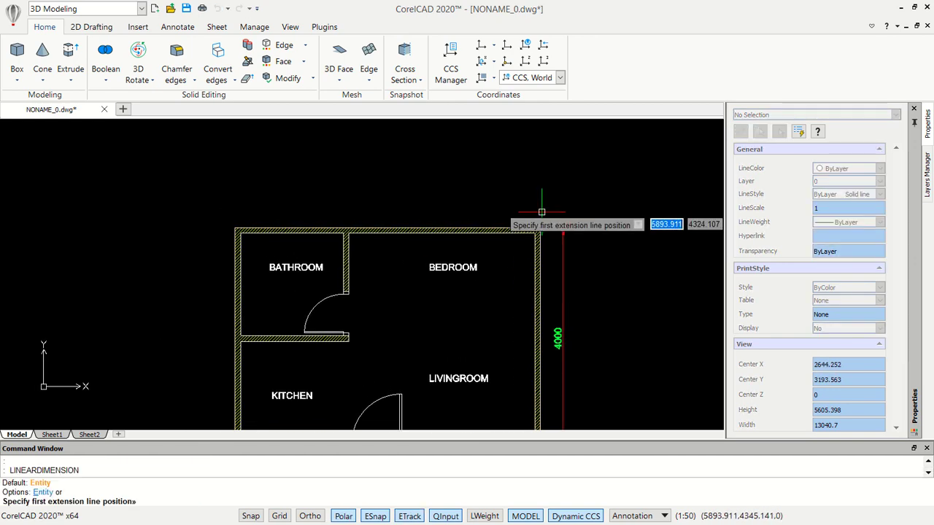
left_click(540, 228)
scroll(339, 220, "up", 2)
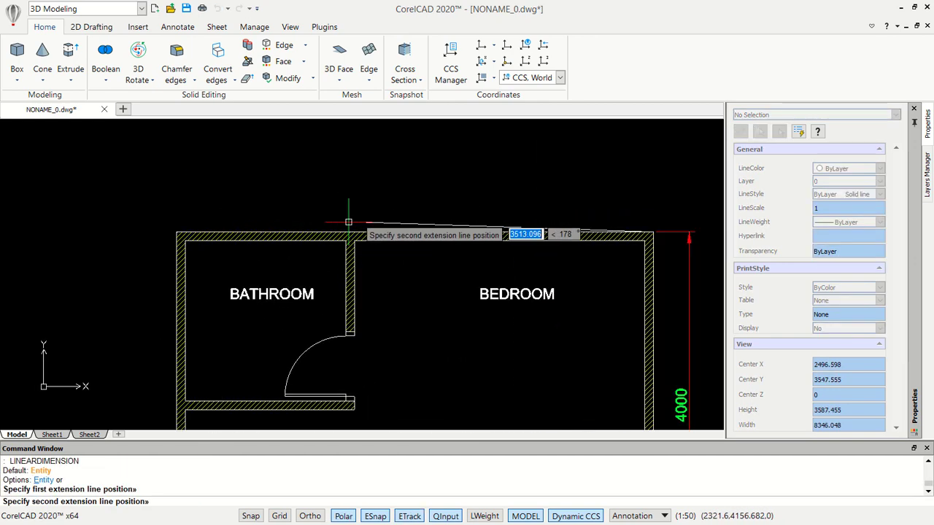
right_click(356, 219, "shift")
left_click(408, 38)
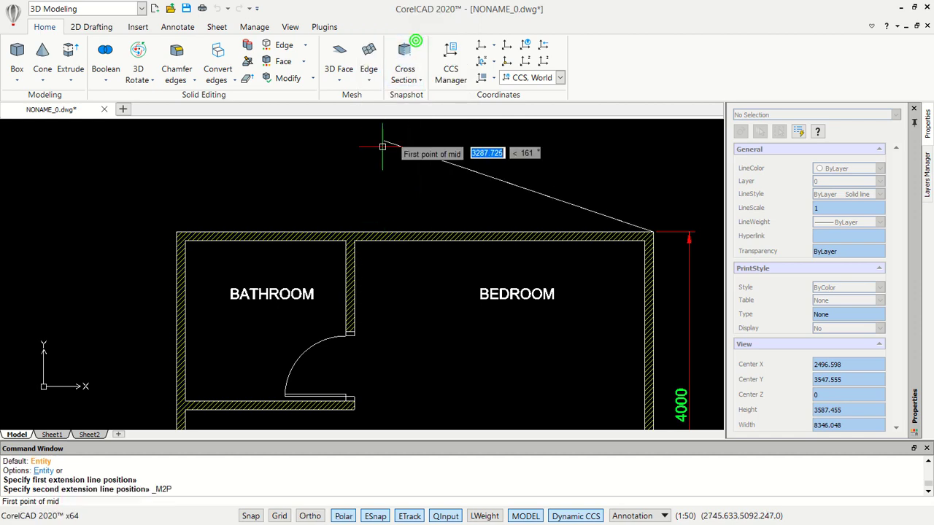
scroll(354, 253, "up", 2)
left_click(354, 235)
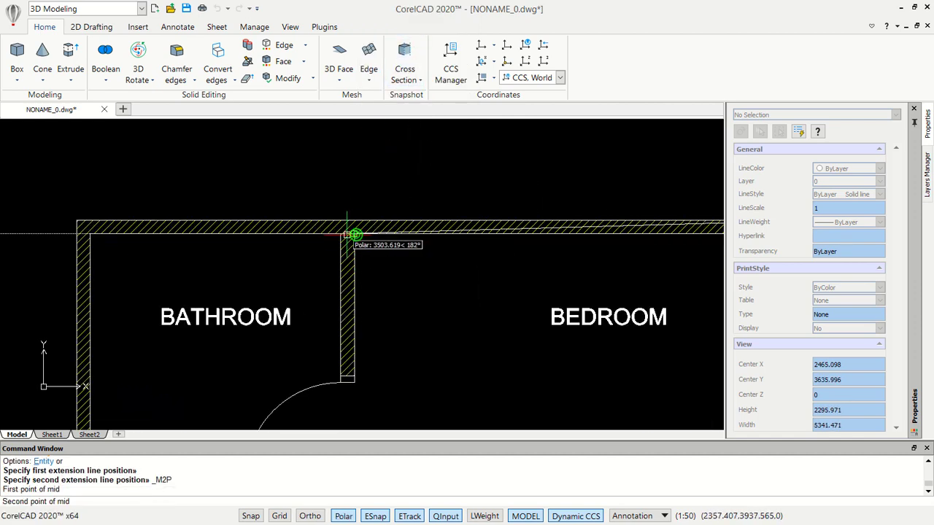
left_click(341, 234)
scroll(341, 234, "down", 3)
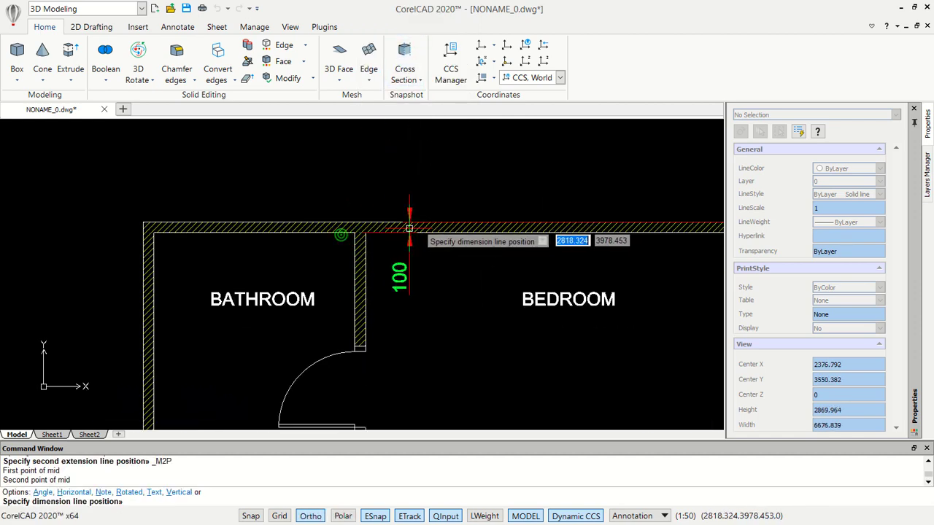
left_click(426, 195)
Add a 2000 dimension from the partition to the top-left corner, in line with 3500
key("Return")
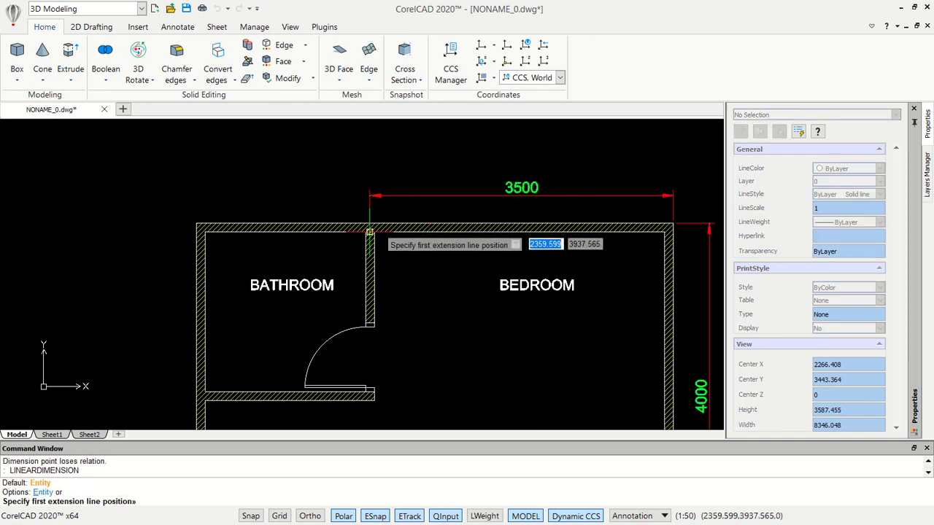
left_click(369, 234)
left_click(197, 224)
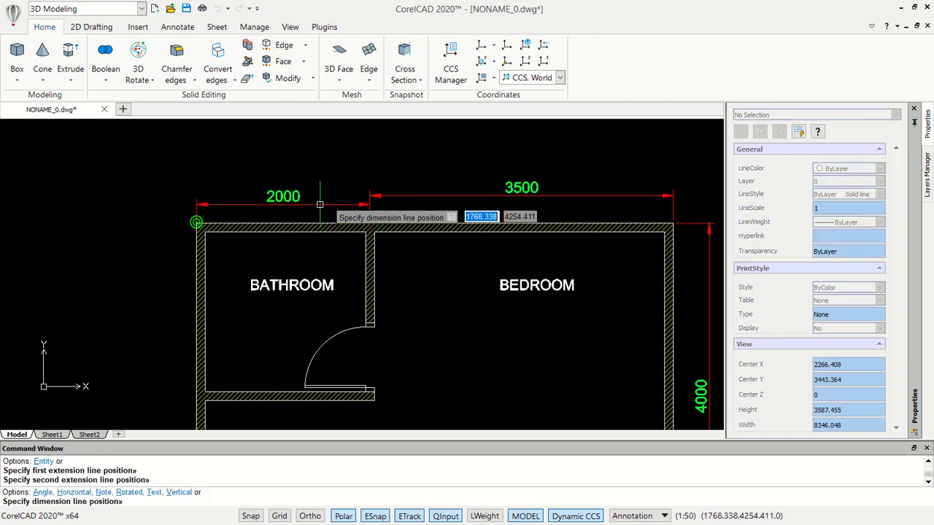
left_click(358, 196)
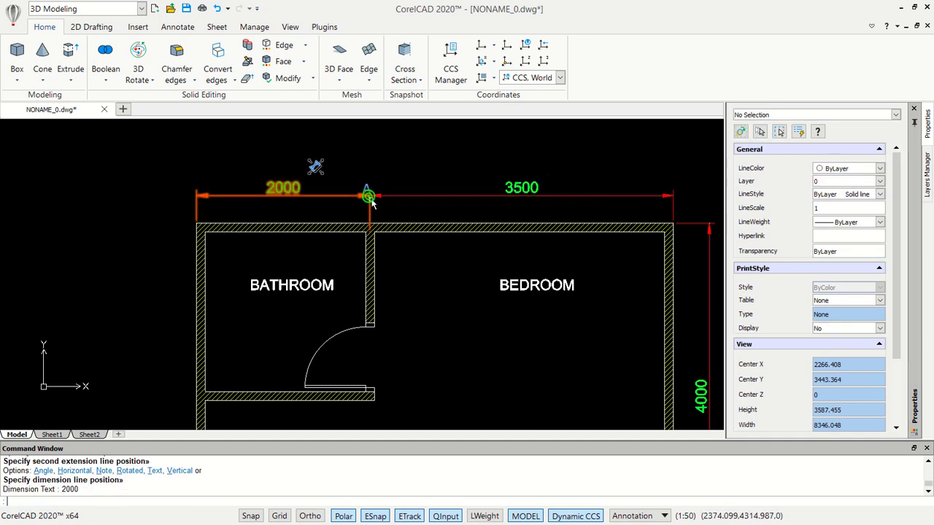
left_click(392, 222)
left_click(365, 203)
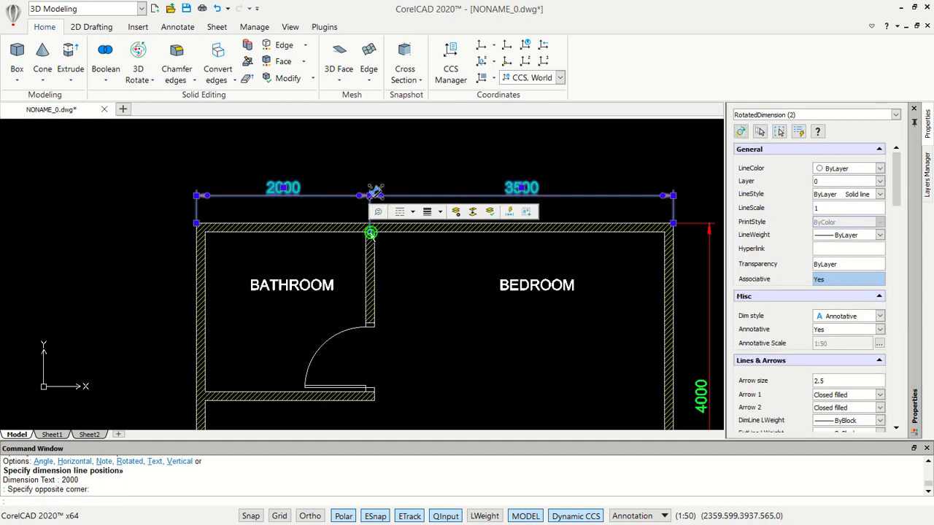
left_click(370, 232)
key("Escape")
key("Escape")
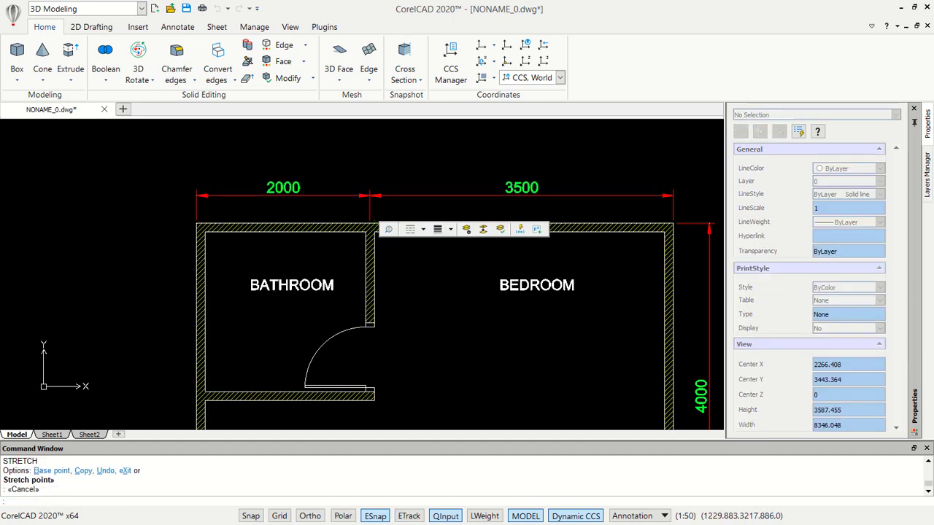
middle_click_drag(269, 289, 389, 268)
type("D")
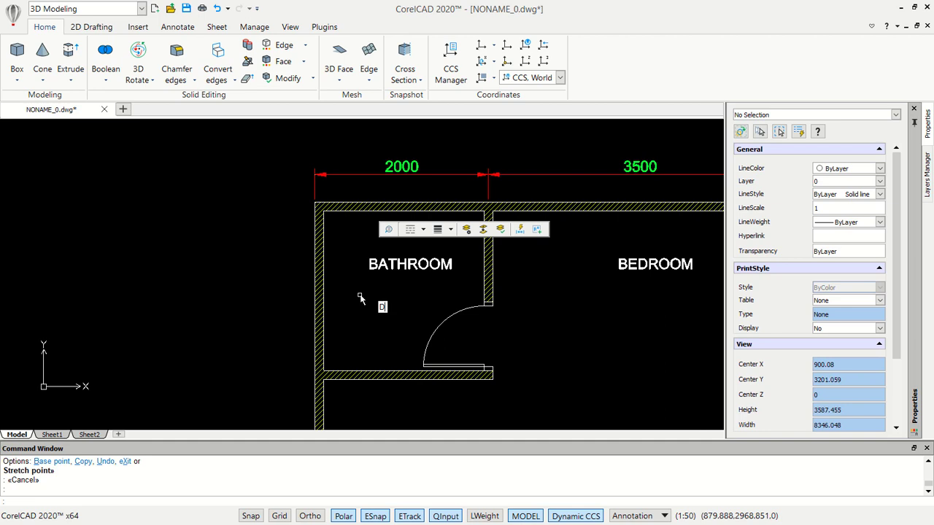
Add a vertical 2000 dimension beside the bathroom, ending at the partition's midpoint
type("IMLIN")
key("Return")
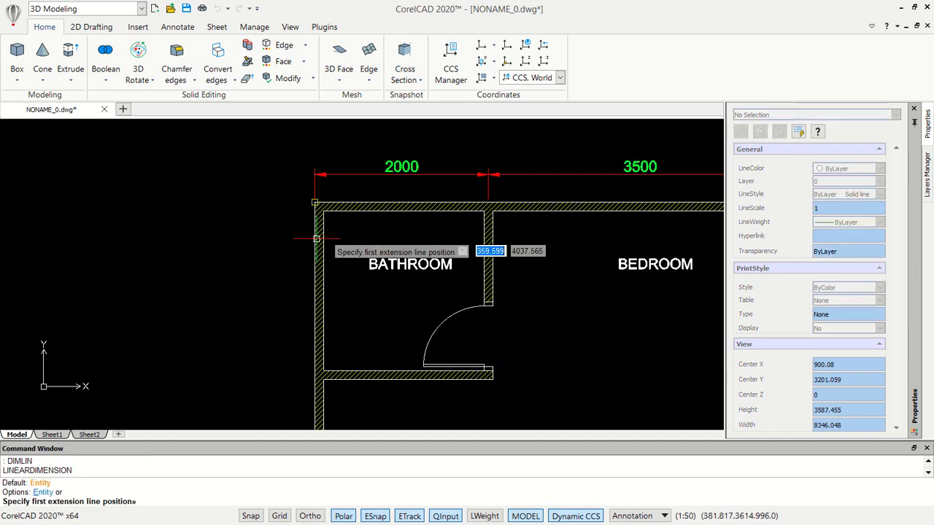
left_click(314, 203)
right_click(271, 326, "shift")
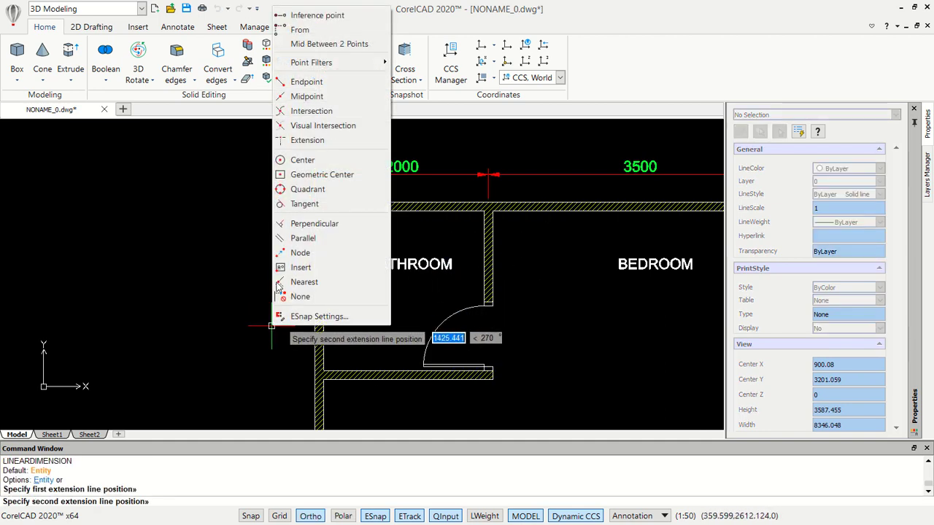
left_click(325, 43)
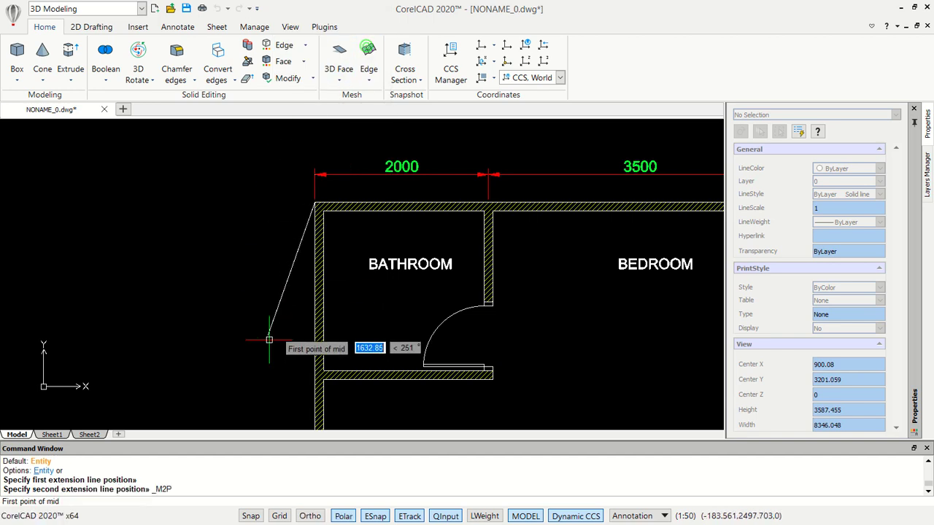
left_click(323, 372)
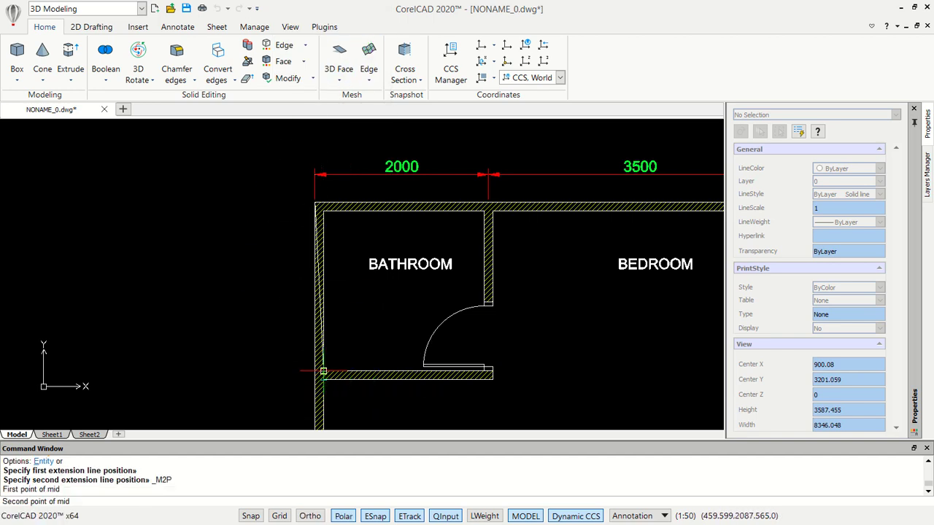
left_click(323, 371)
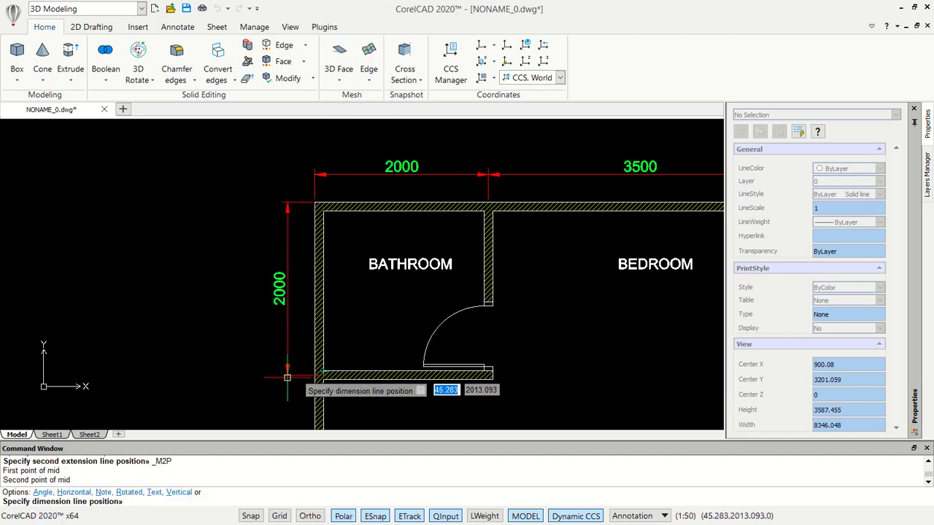
left_click(287, 377)
mouse_move(323, 380)
middle_mouse_down()
mouse_move(384, 315)
mouse_move(415, 248)
middle_mouse_up()
Add the second vertical 2000 dimension beside the kitchen down to the bottom-left corner
key("Return")
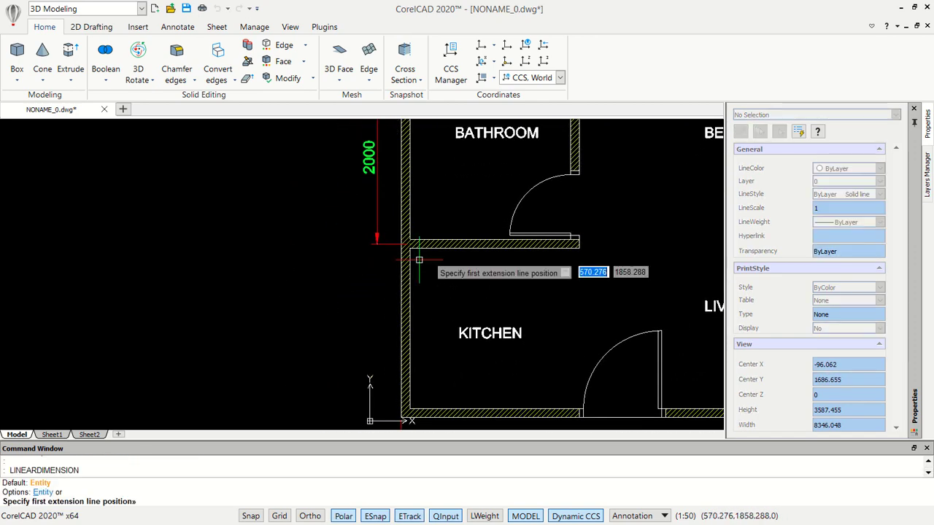
left_click(410, 243)
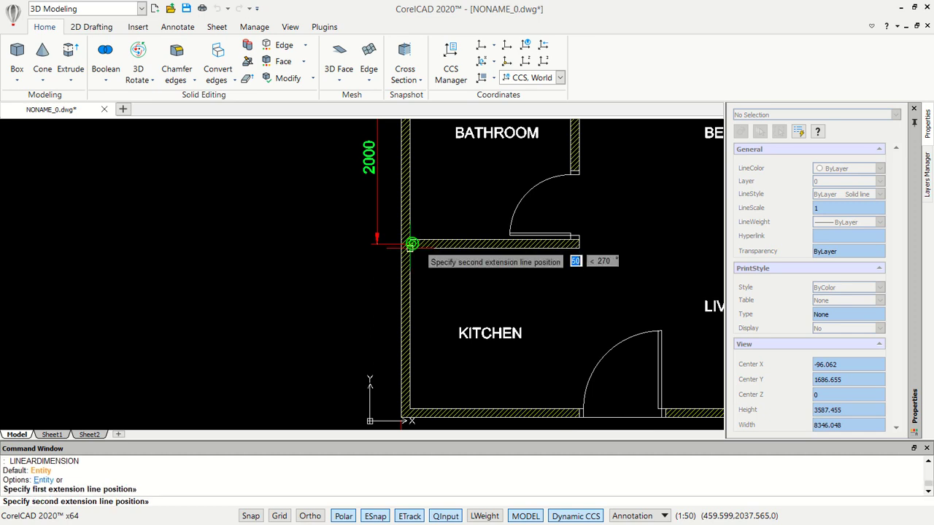
left_click(401, 416)
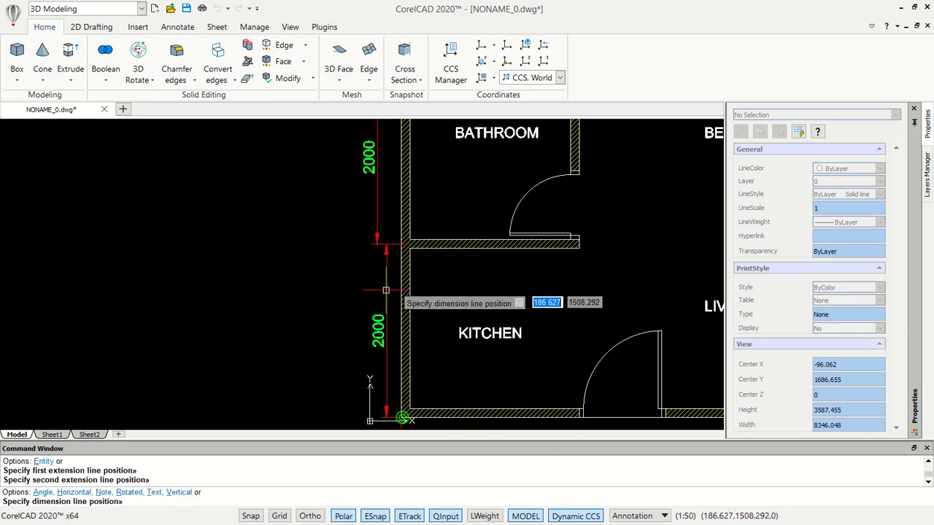
left_click(373, 252)
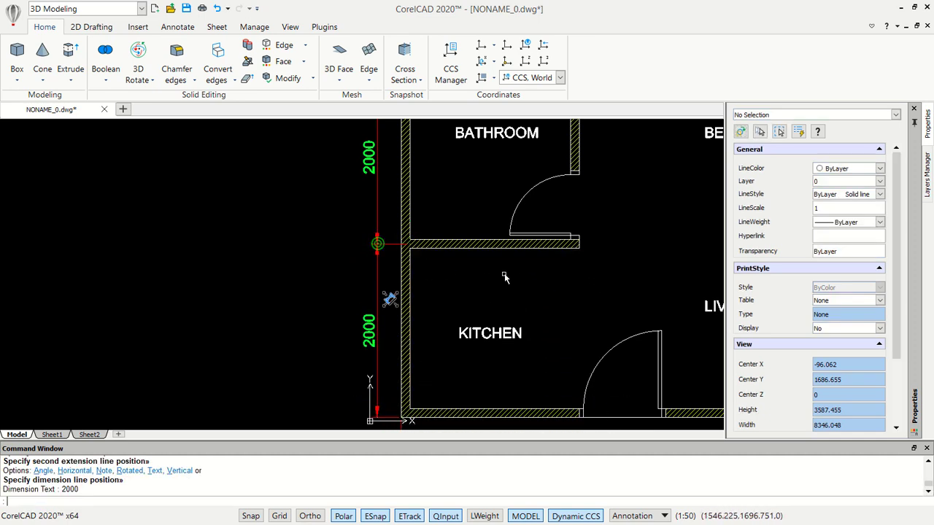
scroll(503, 275, "down", 3)
middle_click_drag(637, 283, 478, 297)
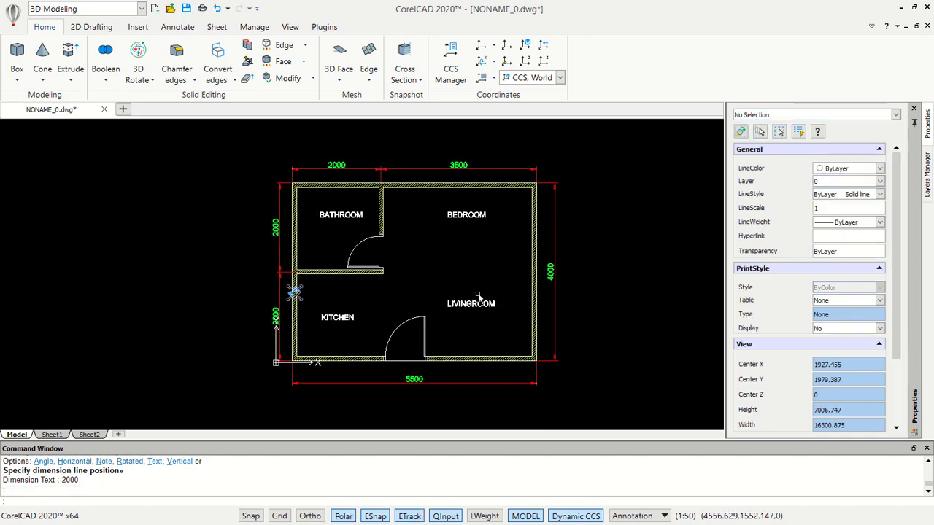
Delete the existing floor-plan viewport from the Sheet1 layout
left_click(51, 434)
scroll(396, 304, "down", 1)
scroll(493, 285, "down", 1)
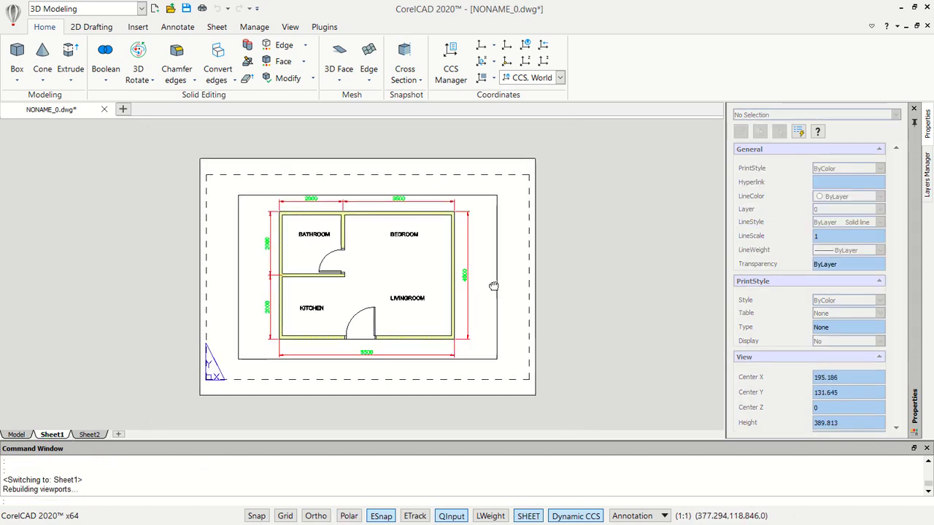
middle_click_drag(493, 286, 371, 315)
left_click(412, 203)
left_click(333, 270)
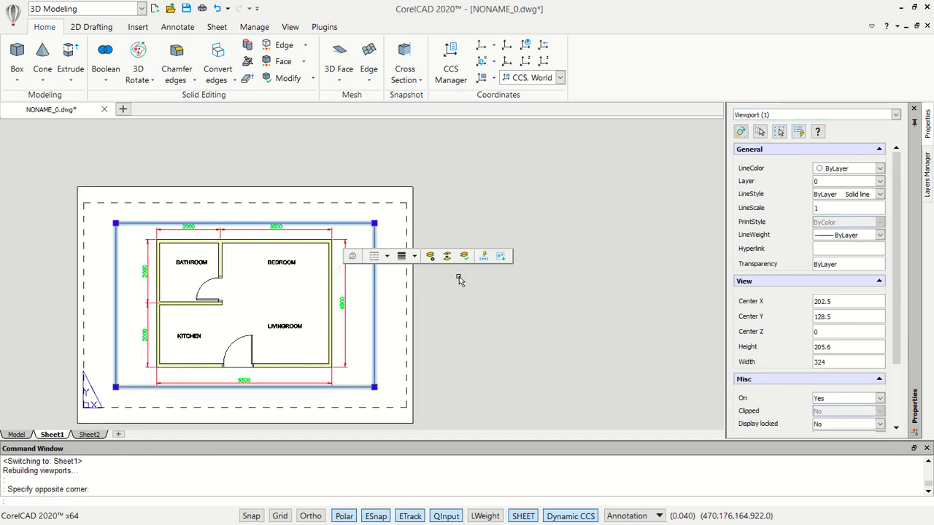
key("Delete")
middle_click_drag(536, 281, 441, 291)
type("D")
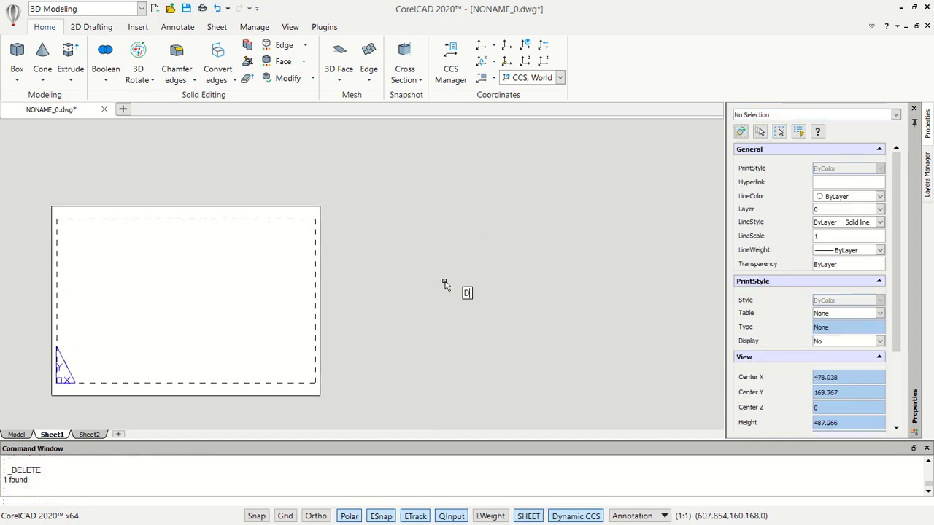
Draw a 210 by 297 rectangle, the size of an A4 sheet, on Sheet1
key("Escape")
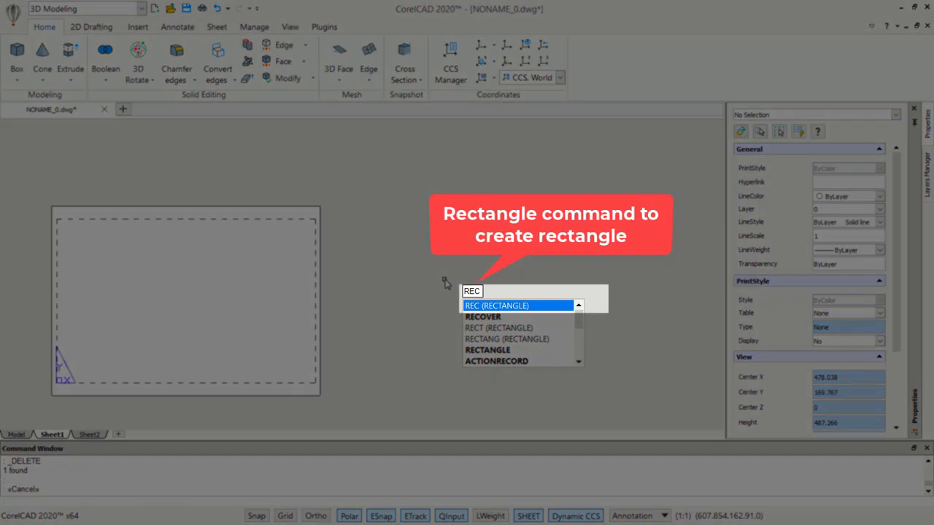
key("Return")
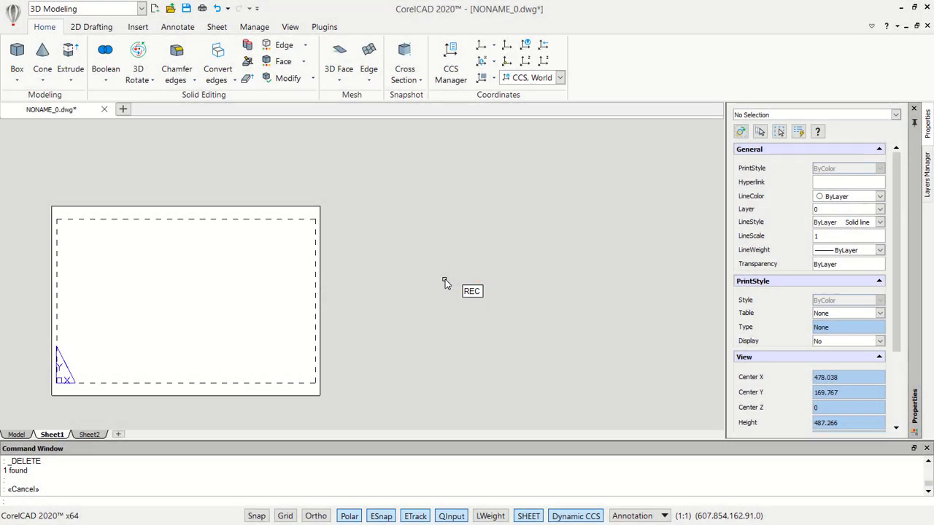
left_click(410, 203)
type("D")
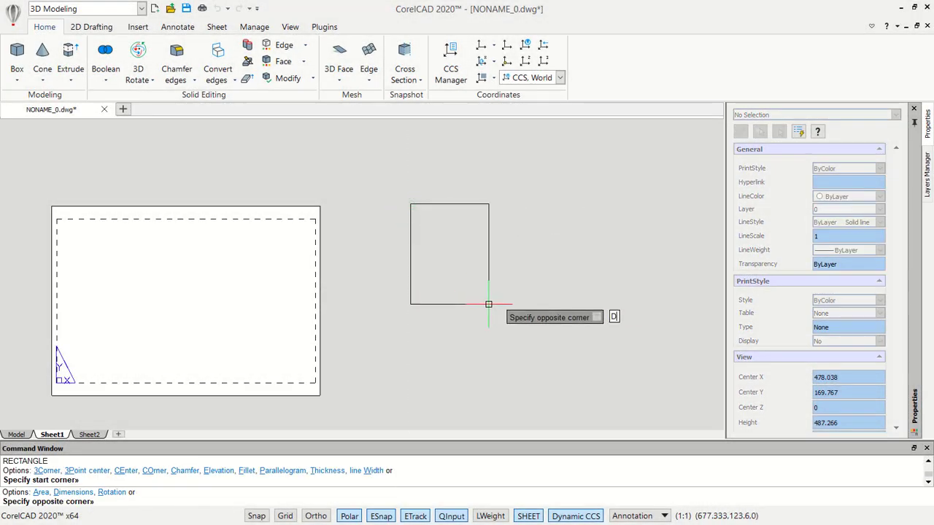
key("Return")
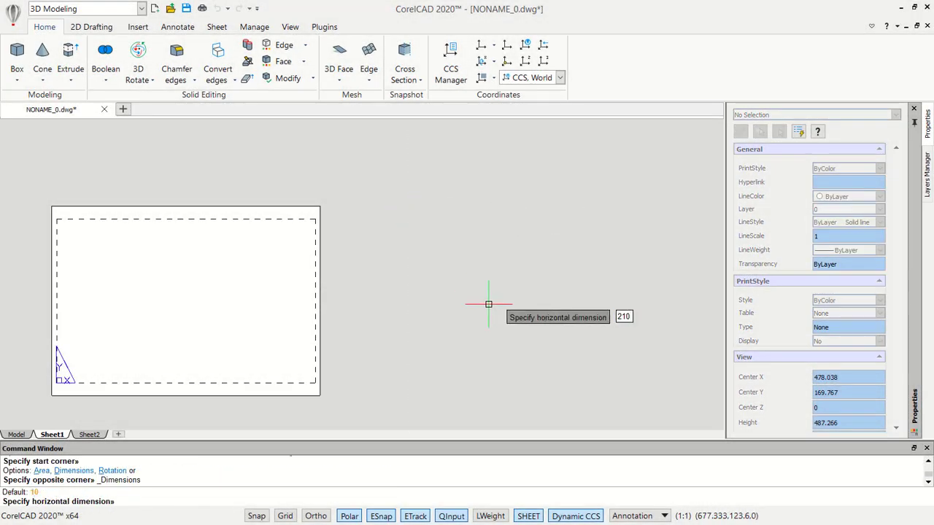
key("Return")
key("Return")
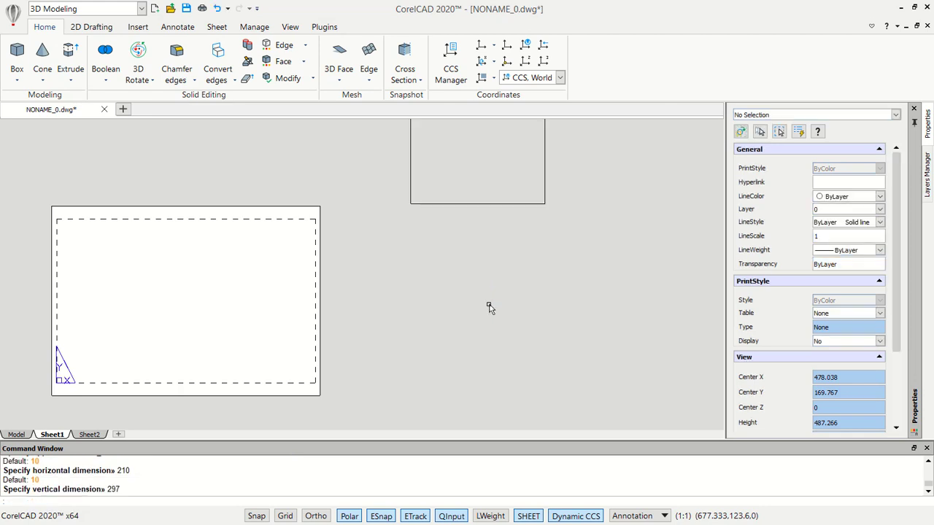
left_click(489, 305)
middle_click_drag(490, 219, 498, 340)
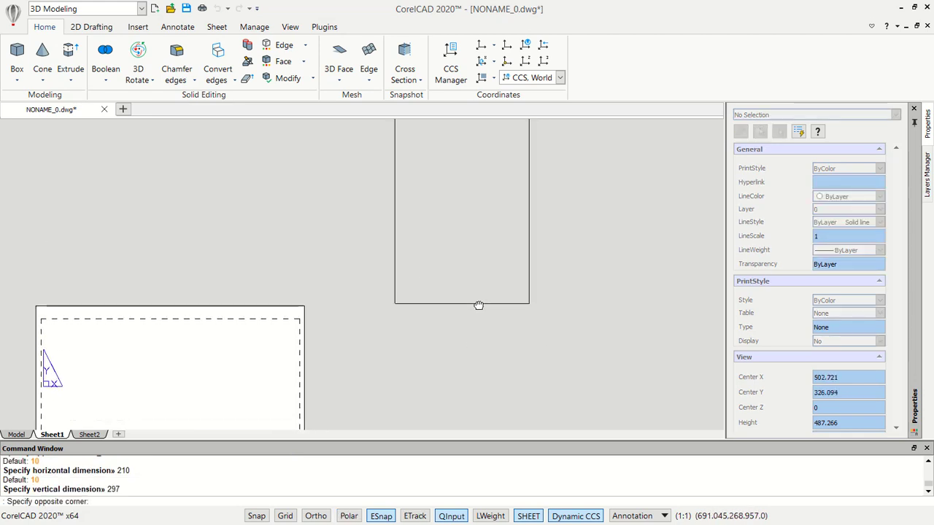
left_click(514, 307)
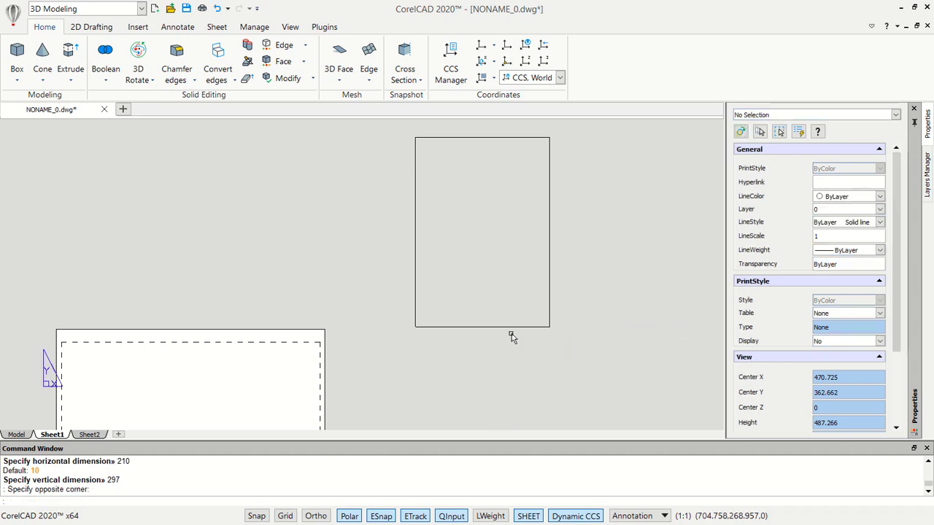
middle_click_drag(513, 272, 486, 332)
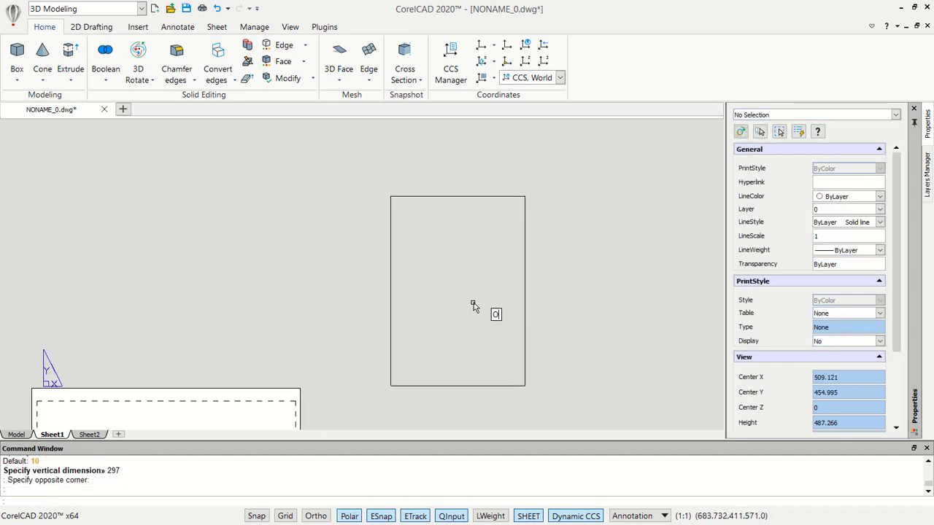
type("o")
key("Return")
Offset the A4 rectangle 10 units inward to create the inner border
type("10")
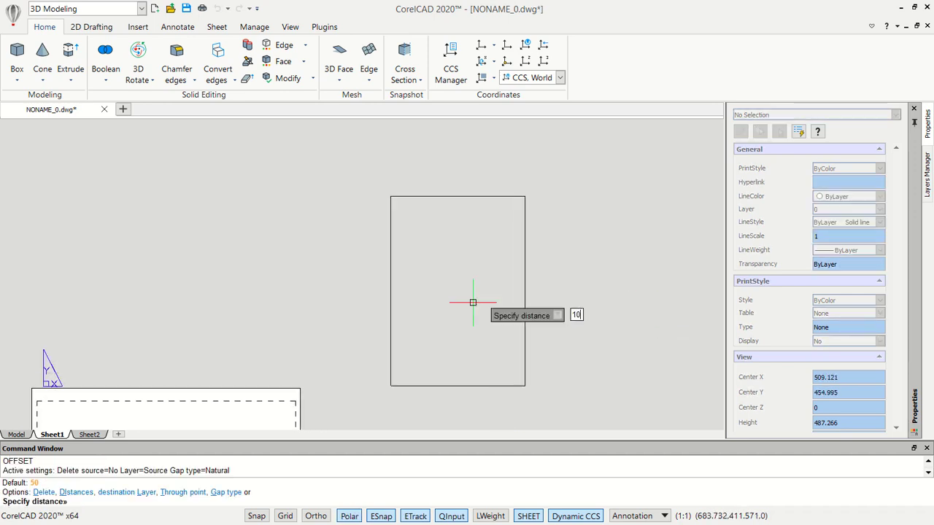
key("Return")
left_click(464, 386)
left_click(473, 345)
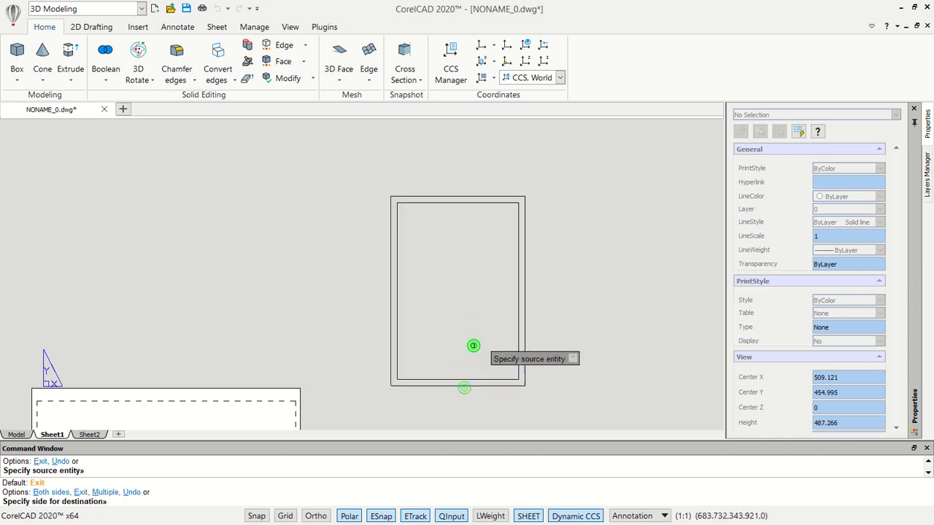
scroll(440, 355, "up", 2)
scroll(433, 372, "up", 2)
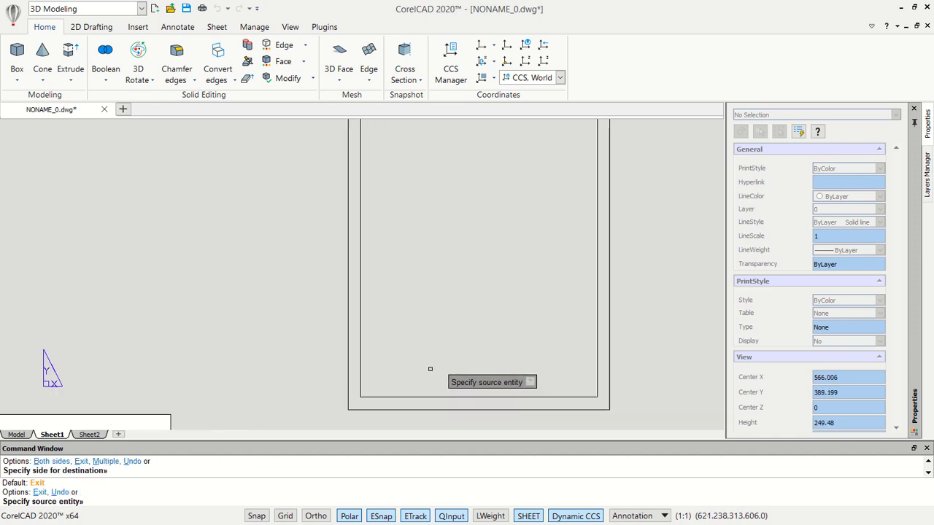
key("Escape")
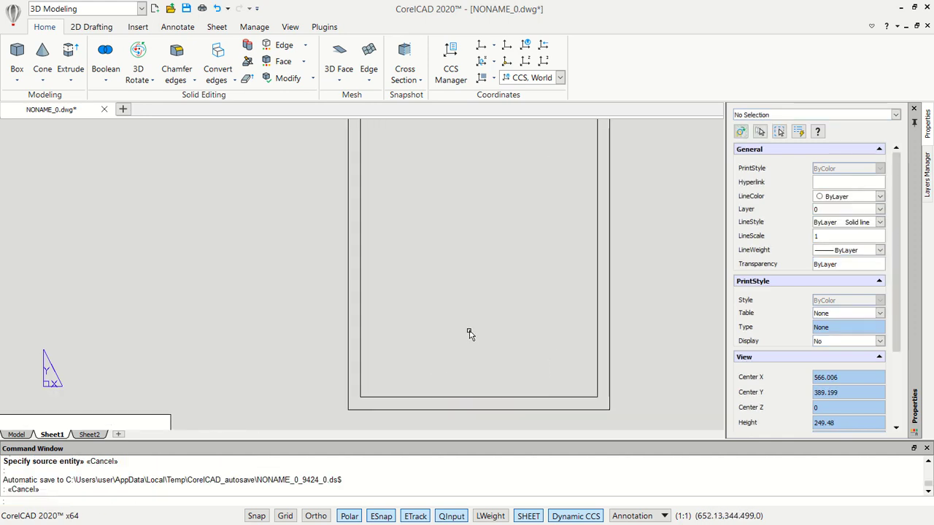
type("L")
Draw a line across the inner border's bottom and move it up as the title block's top edge
key("Return")
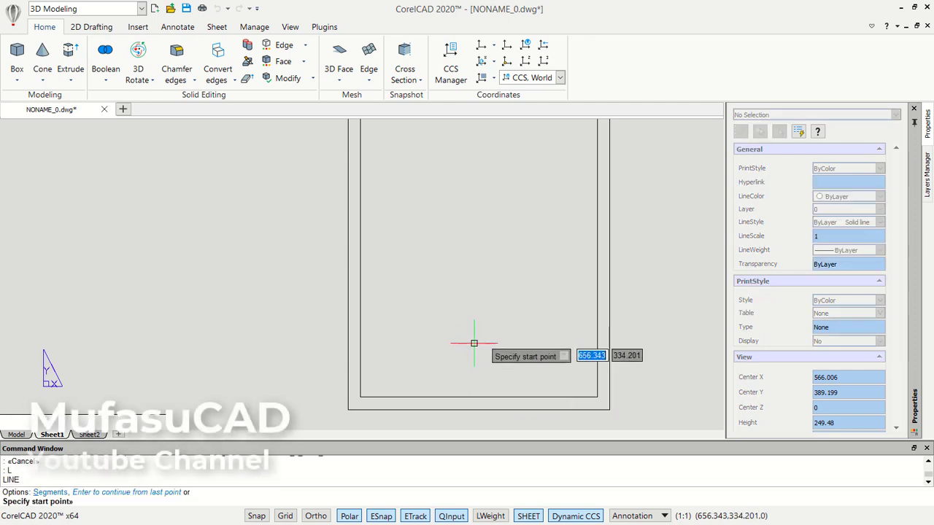
left_click(597, 398)
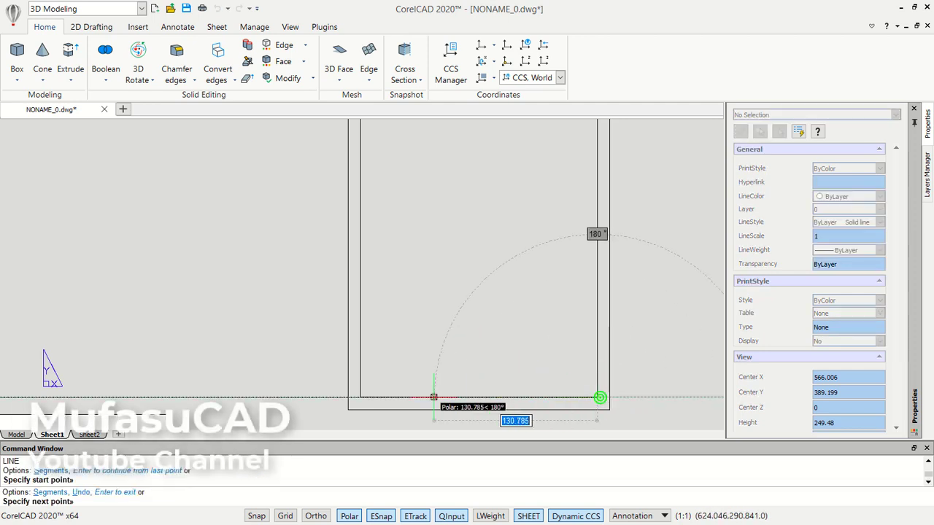
left_click(360, 397)
key("Return")
type("m")
key("Return")
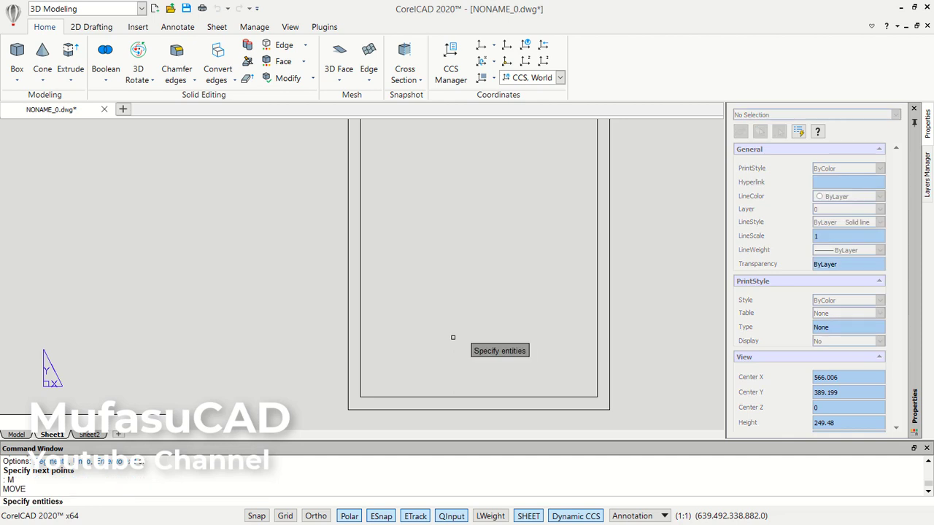
type("l")
key("Return")
key("Return")
left_click(451, 354)
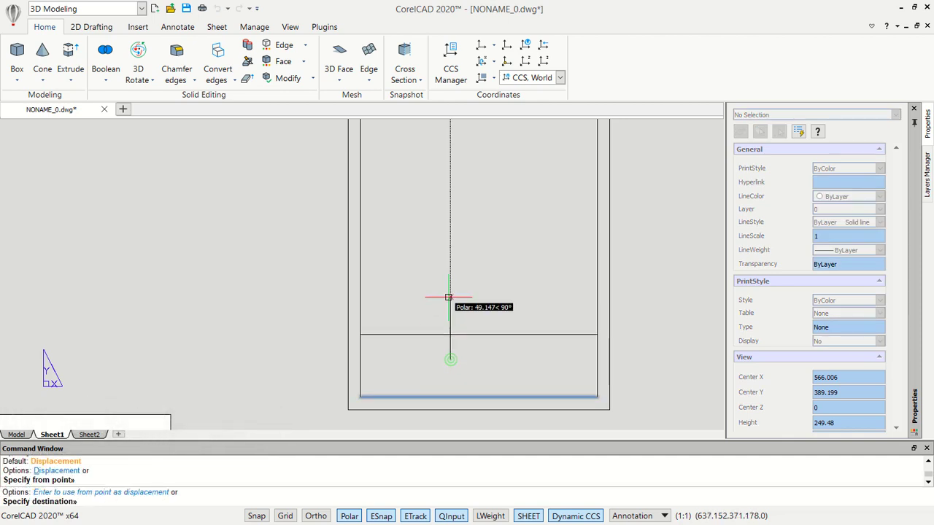
key("Escape")
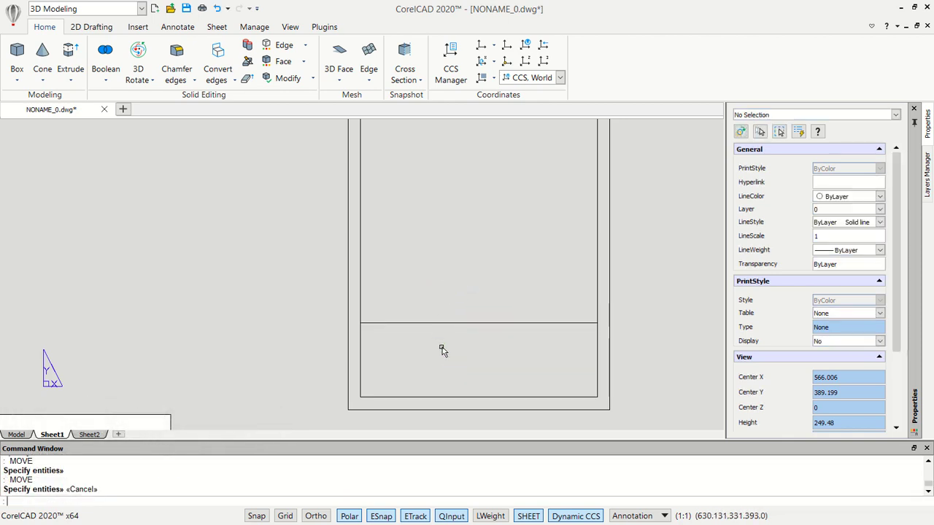
Draw a vertical line through the title block and copy it to form the column dividers
type("l")
key("Return")
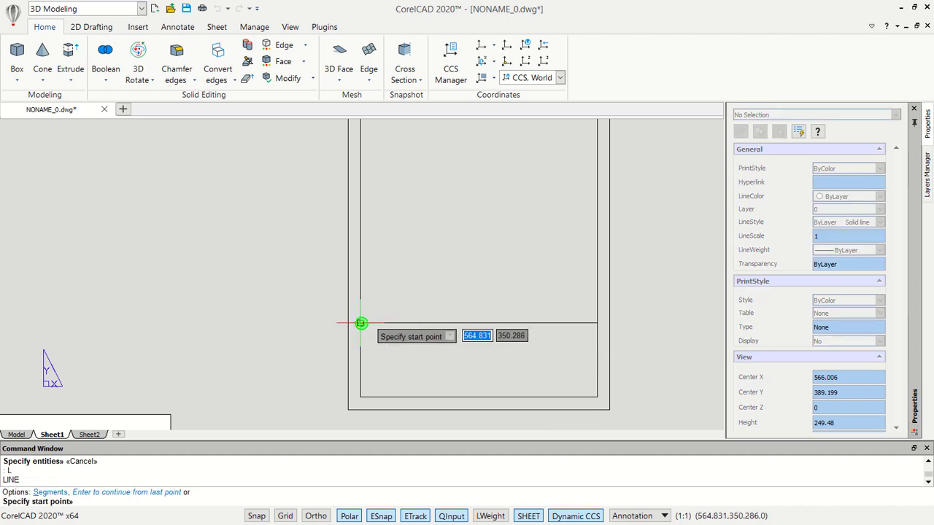
left_click(361, 323)
left_click(361, 398)
key("Return")
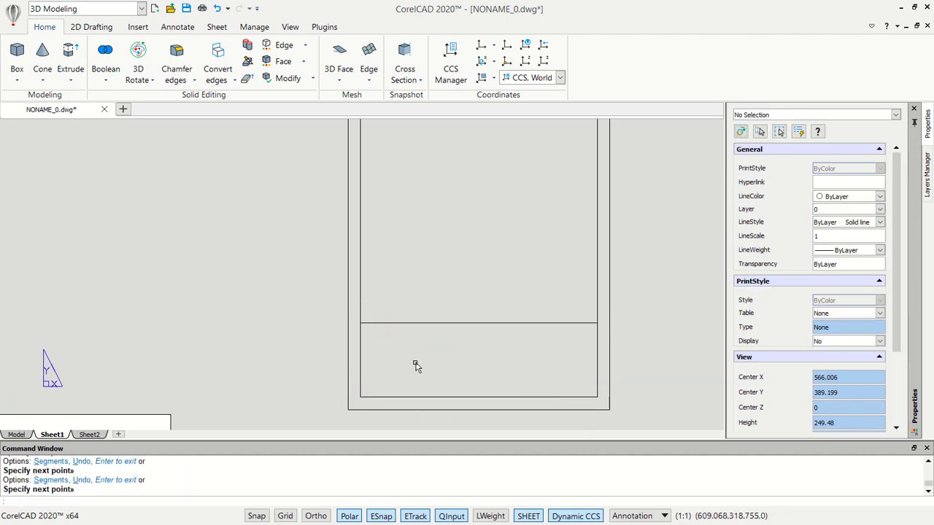
type("co")
key("Return")
type("l")
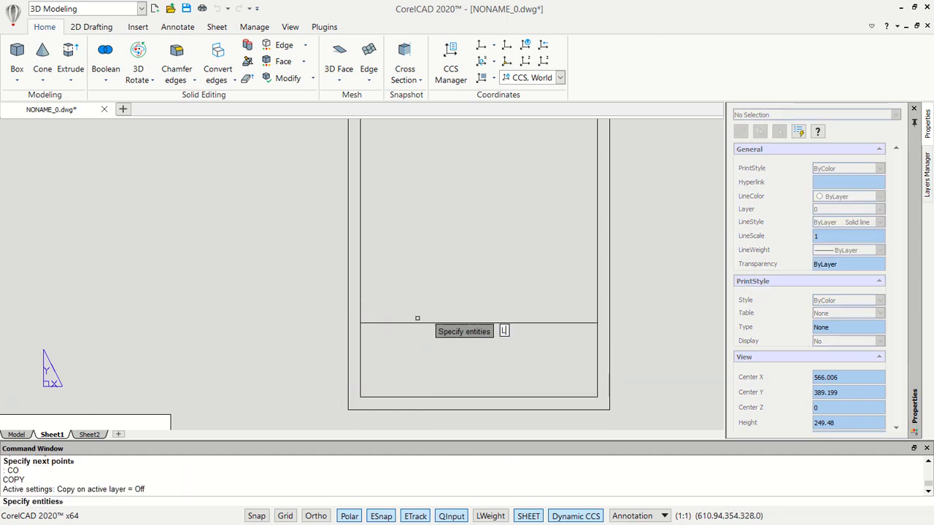
key("Return")
key("Return")
left_click(405, 276)
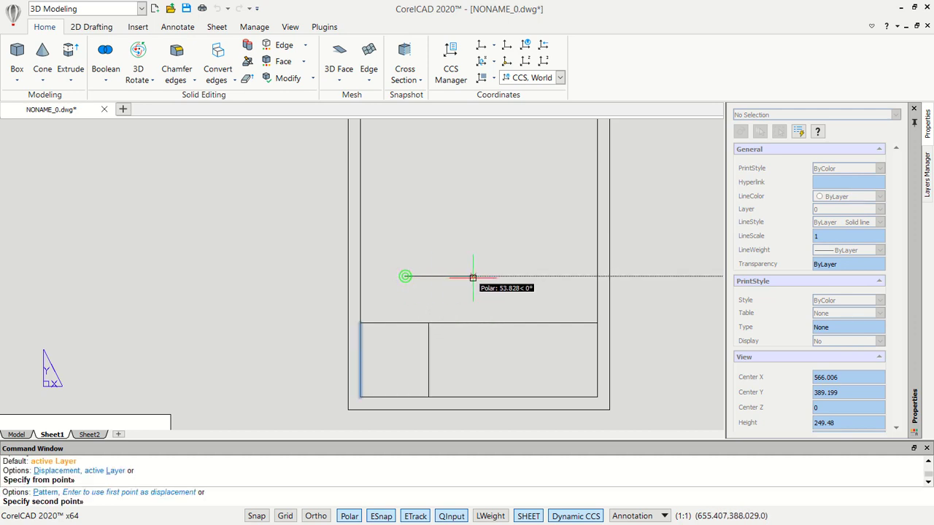
left_click(486, 277)
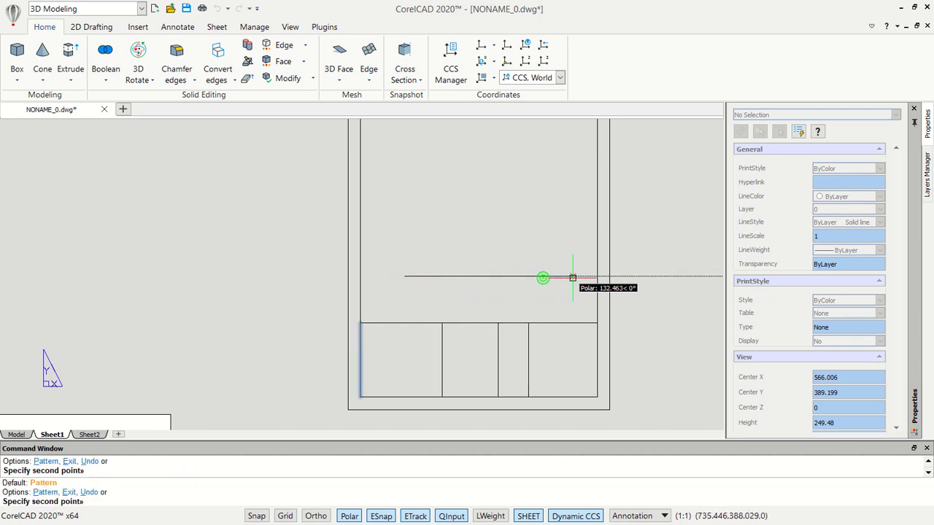
key("Return")
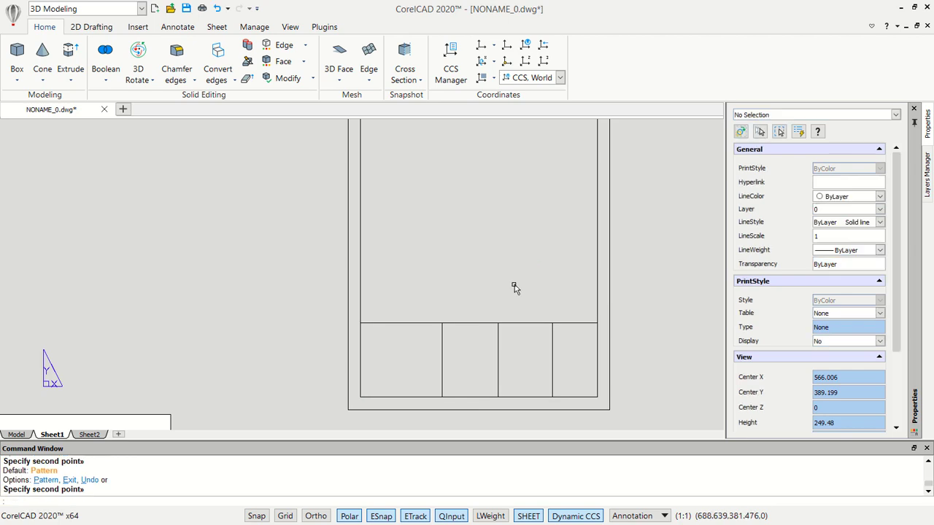
Copy the title block's top line just below it to create a header row
type("co")
key("Return")
left_click(413, 321)
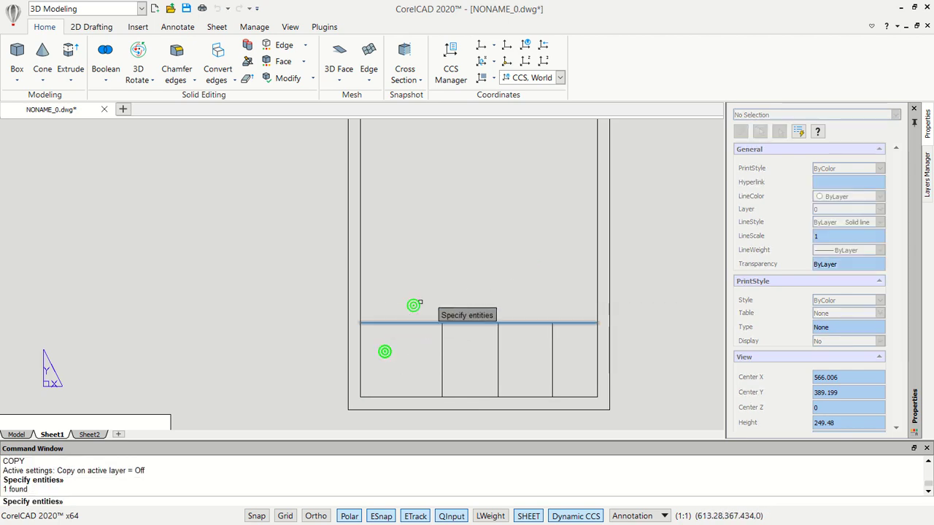
key("Return")
left_click(460, 255)
left_click(460, 265)
key("Return")
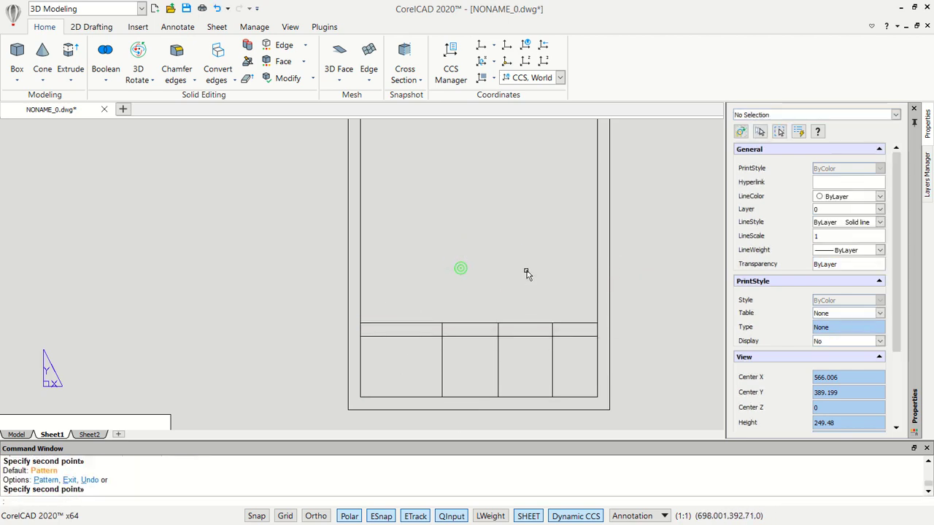
scroll(523, 287, "down", 2)
middle_click_drag(523, 287, 504, 296)
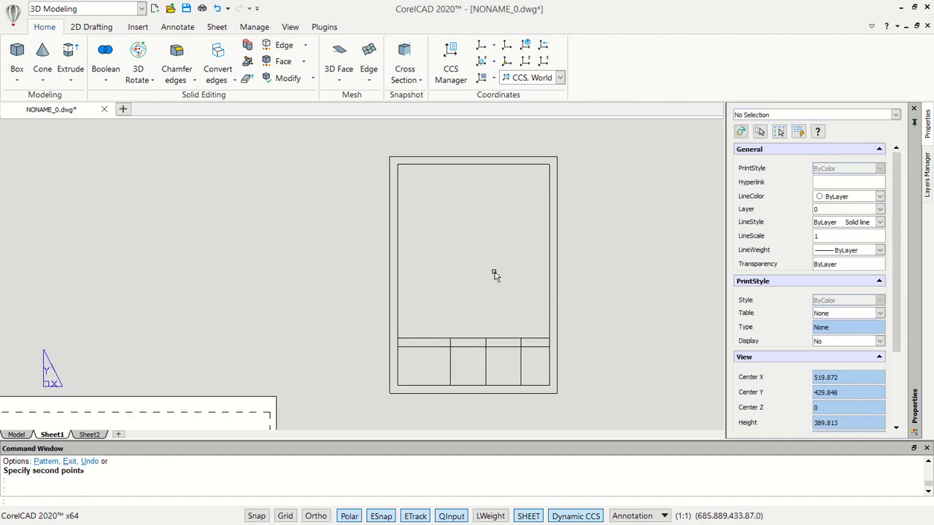
scroll(493, 275, "up", 1)
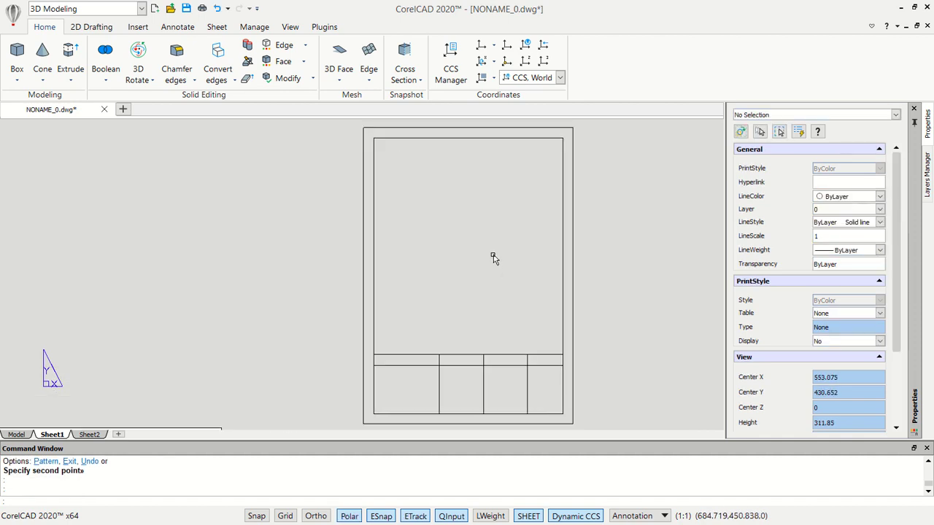
Create a layout viewport above the title block and set its floor plan scale to 1:50
type("MV")
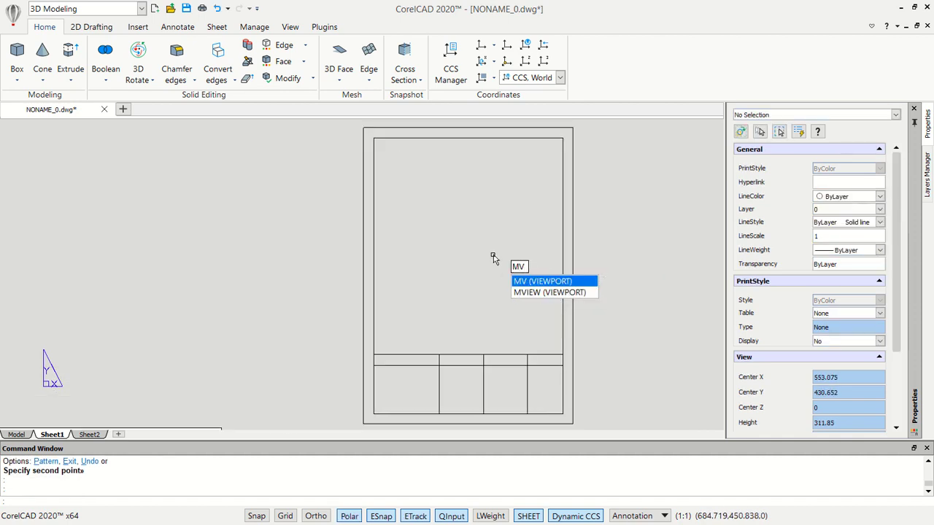
key("Return")
left_click(563, 137)
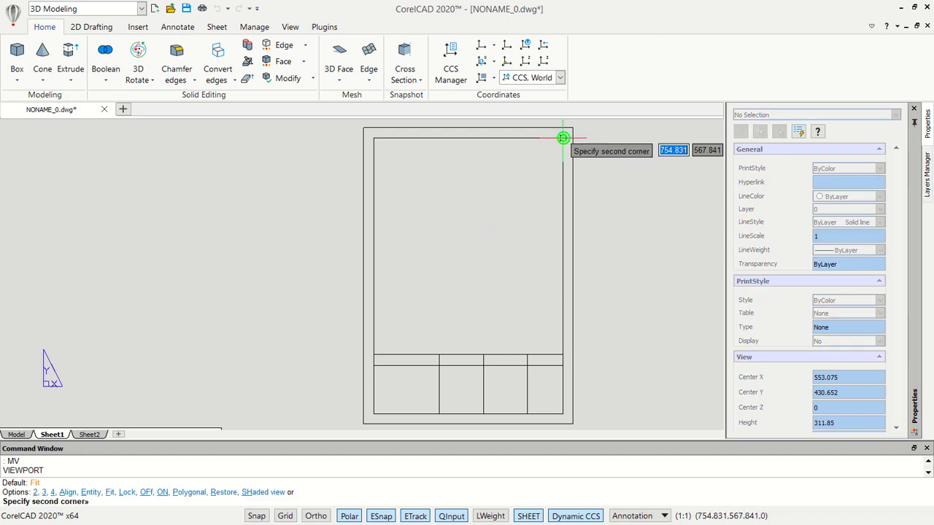
left_click(373, 354)
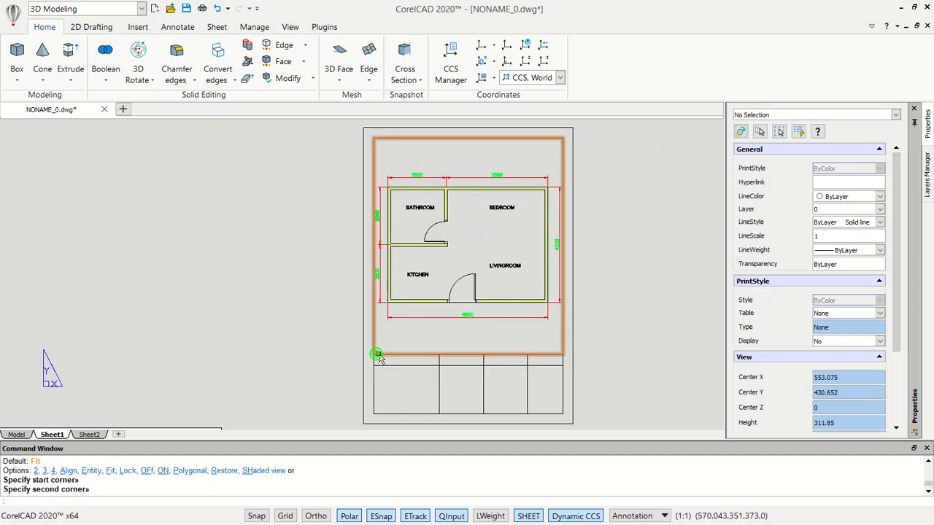
double_click(465, 335)
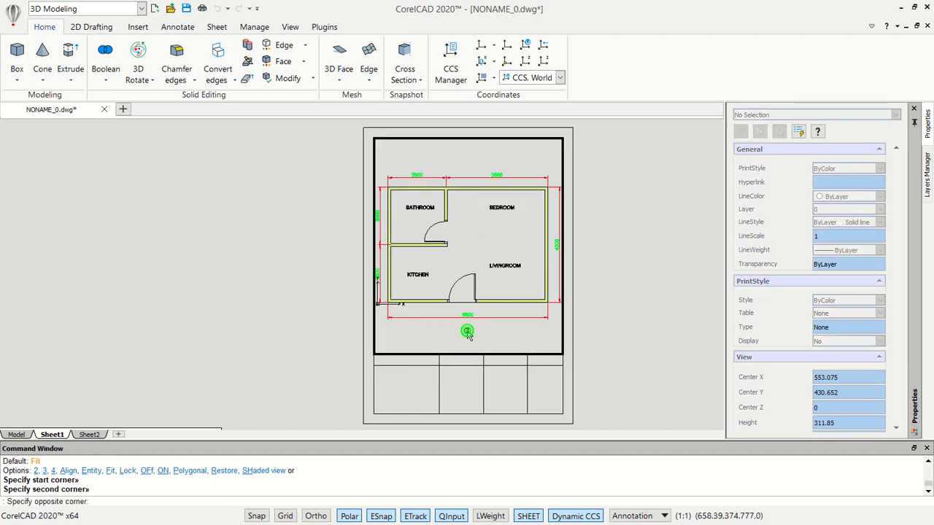
left_click(630, 516)
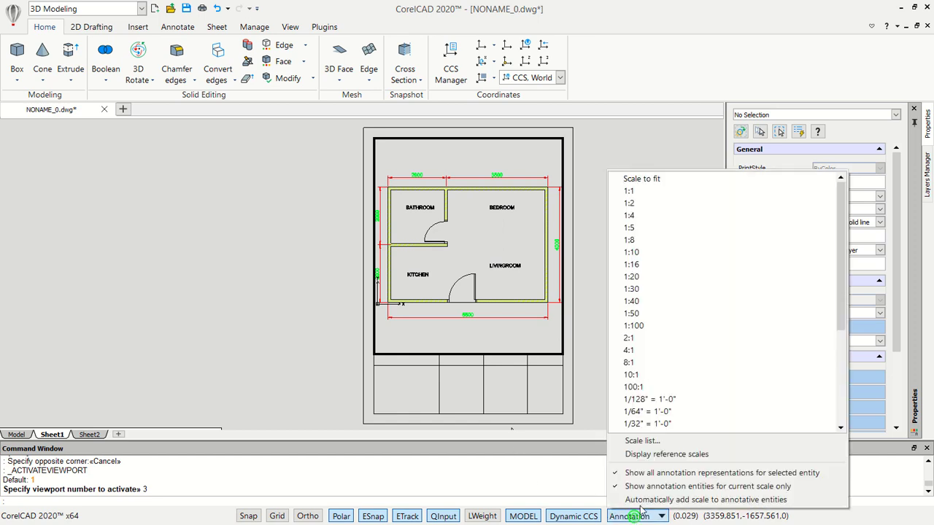
left_click(638, 313)
double_click(617, 277)
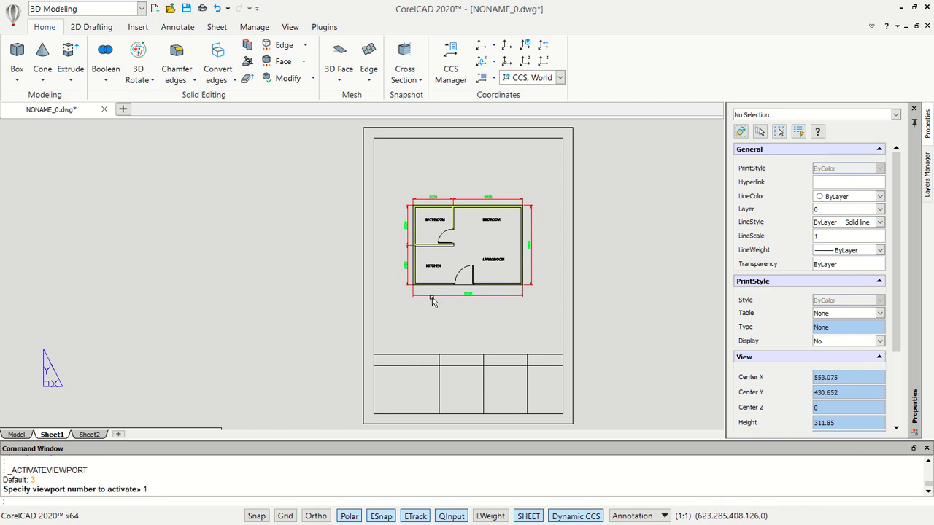
scroll(431, 299, "up", 4)
scroll(424, 305, "up", 1)
type("M")
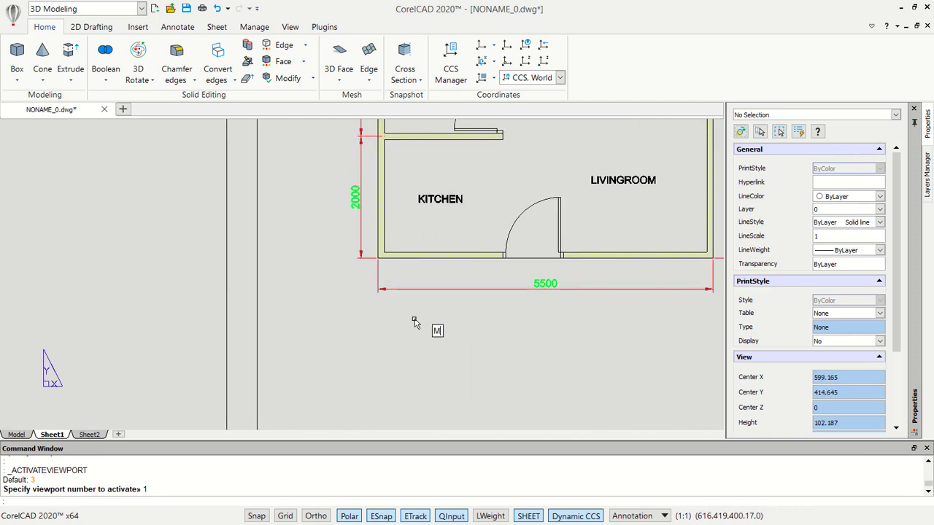
Create a multiline note box below the plan containing FLOOR PLAN and a second line
type("TEXT")
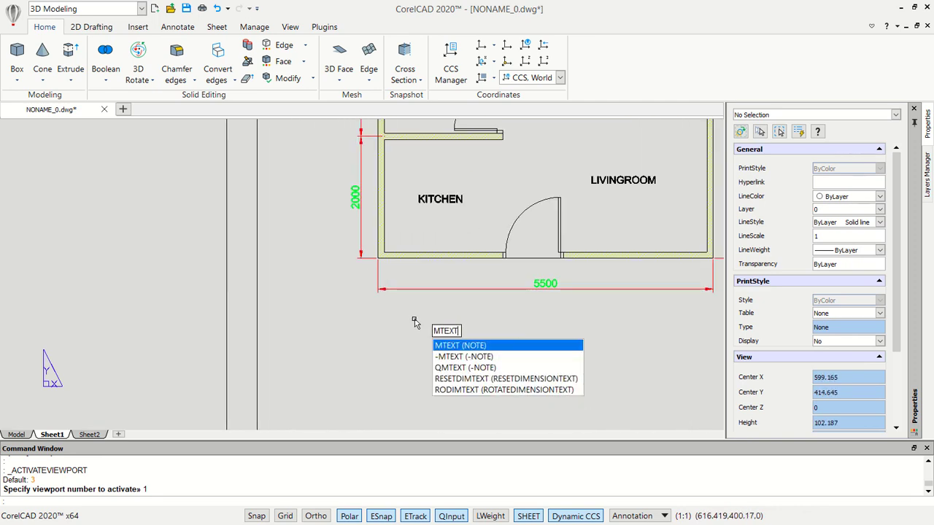
key("Return")
left_click(389, 316)
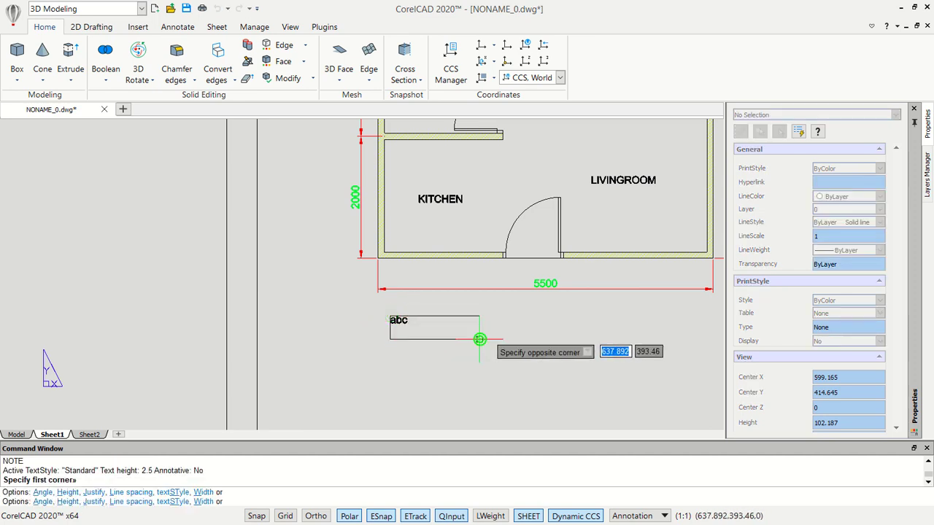
left_click(480, 339)
type("FLOOR")
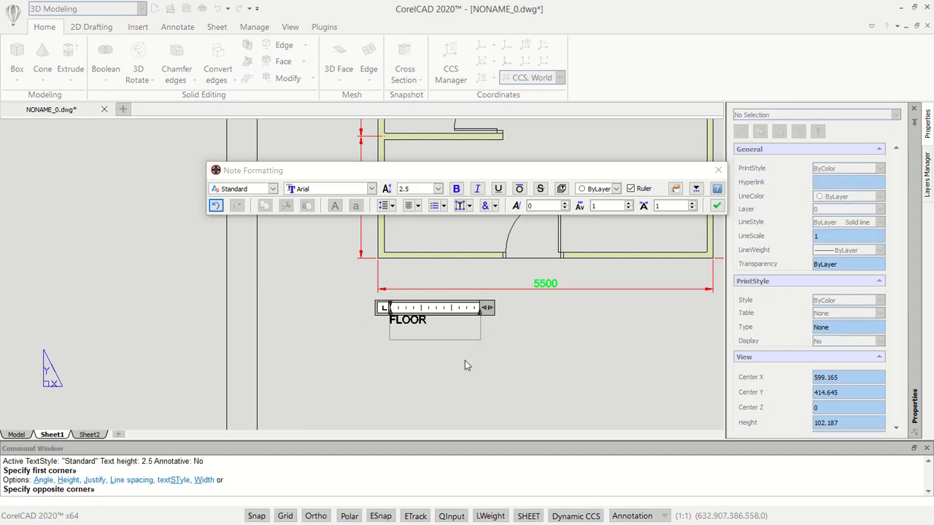
type(" PLAN")
key("Return")
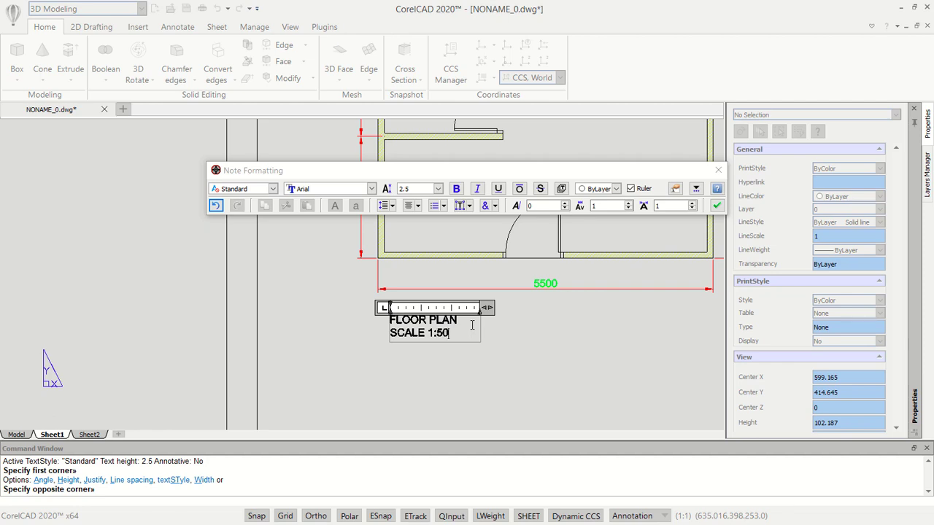
Set the note text height to 2, then make FLOOR PLAN 2.5 high and underlined
mouse_move(450, 334)
left_mouse_down()
mouse_move(391, 335)
mouse_move(390, 321)
left_mouse_up()
left_click(412, 188)
type("2")
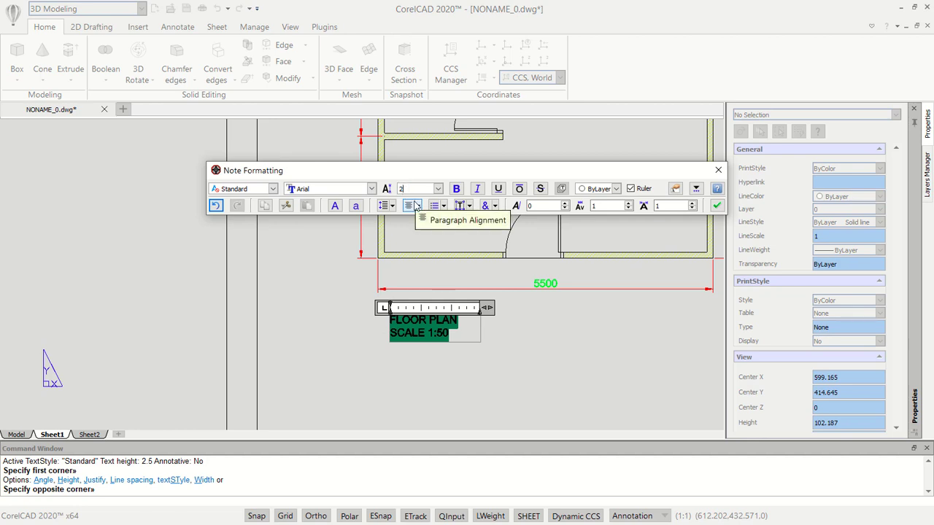
left_click(453, 325)
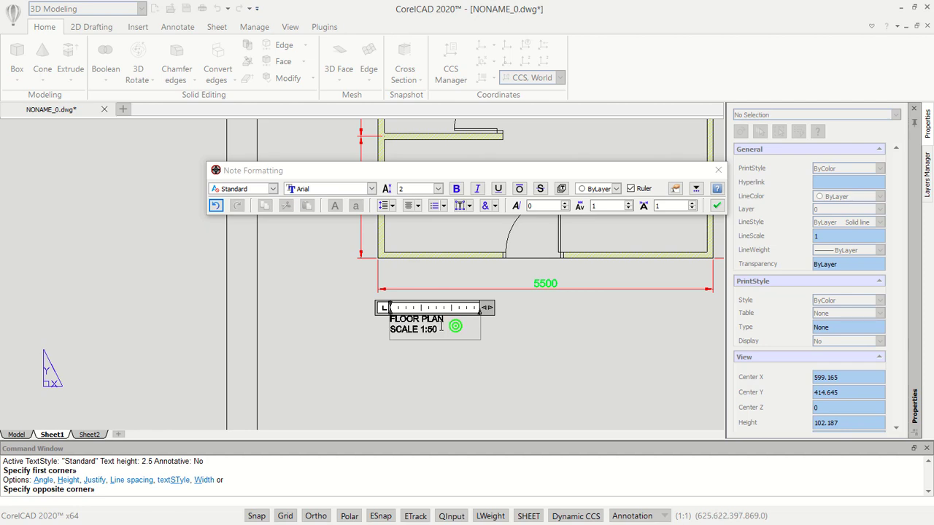
left_click_drag(447, 321, 389, 321)
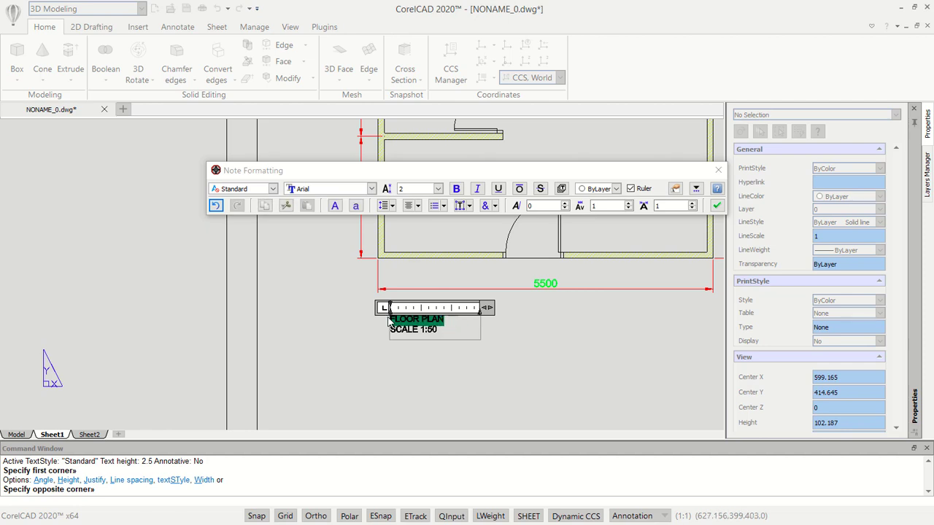
left_click(438, 188)
left_click(420, 201)
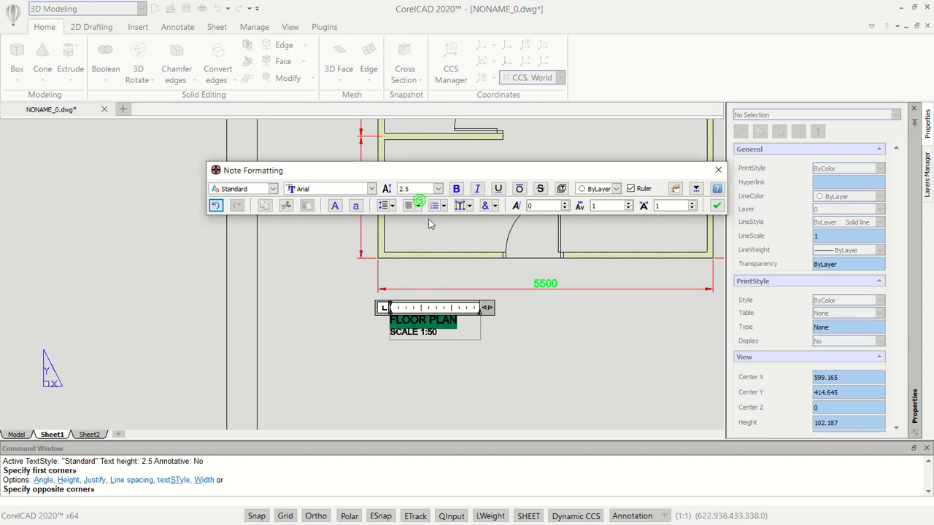
left_click(500, 190)
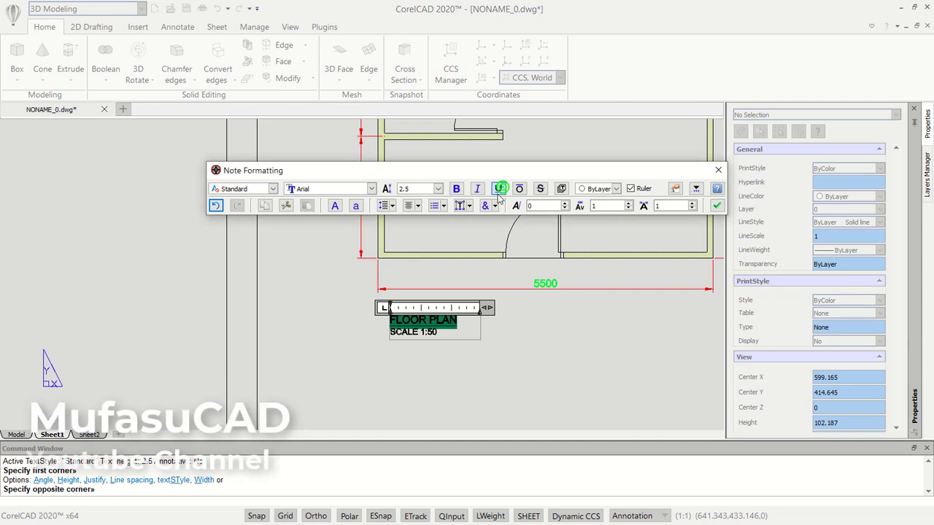
left_click(531, 335)
scroll(511, 361, "down", 3)
middle_click_drag(515, 369, 509, 329)
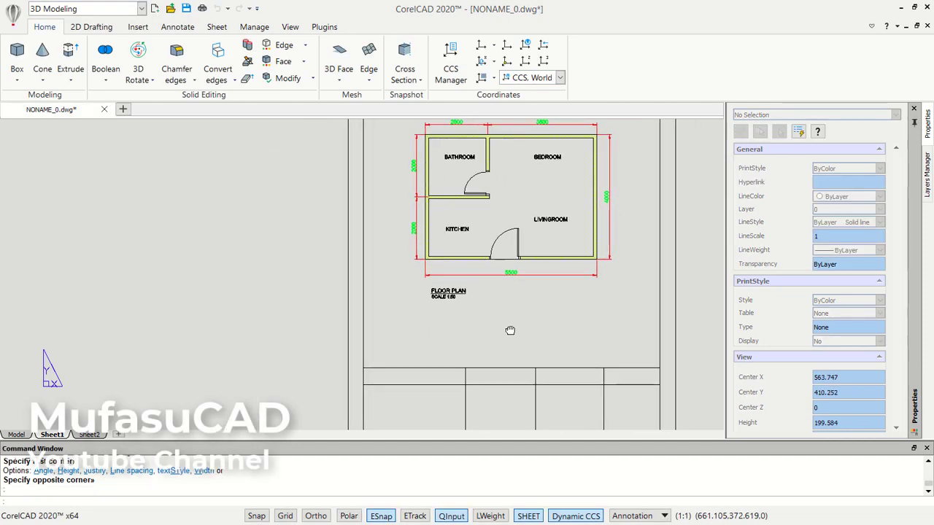
scroll(442, 387, "up", 2)
Create a multiline note reading EXAMPLE
key("Return")
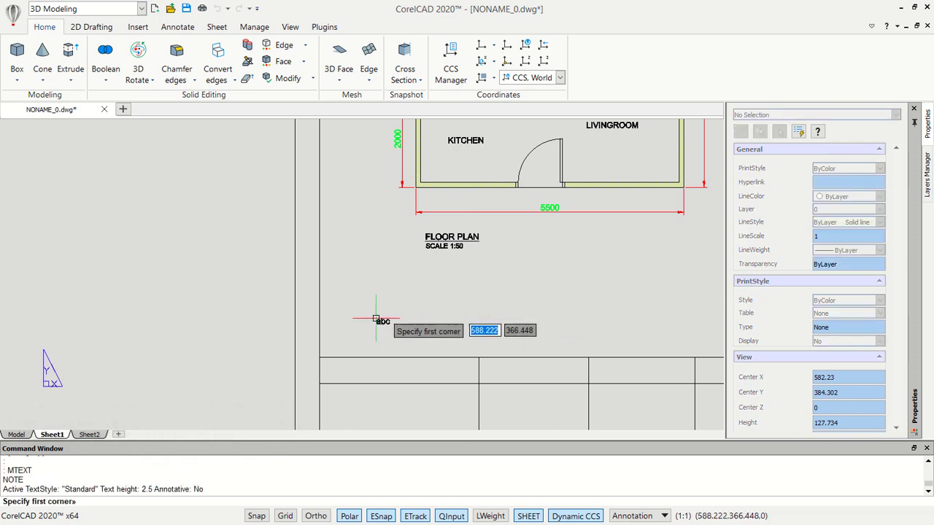
left_click(362, 305)
left_click(453, 324)
type("EXAMPLE")
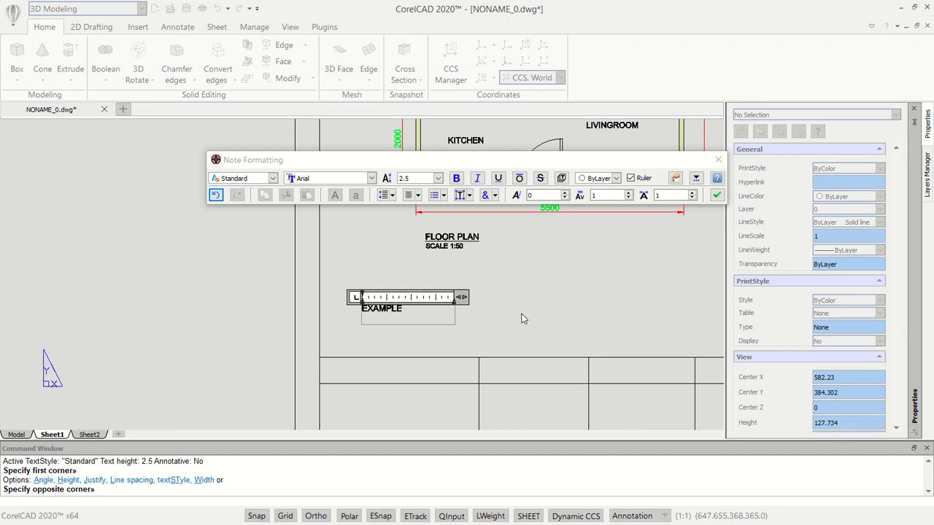
left_click(522, 316)
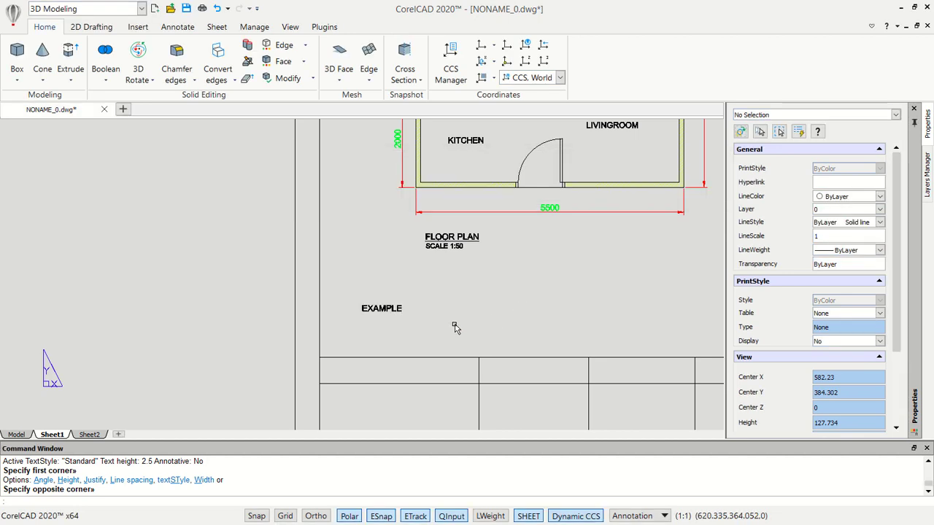
Move EXAMPLE into the title block's first header cell and nudge it slightly right
type("m")
key("Return")
left_click_drag(440, 292, 360, 335)
key("Return")
left_click(574, 245)
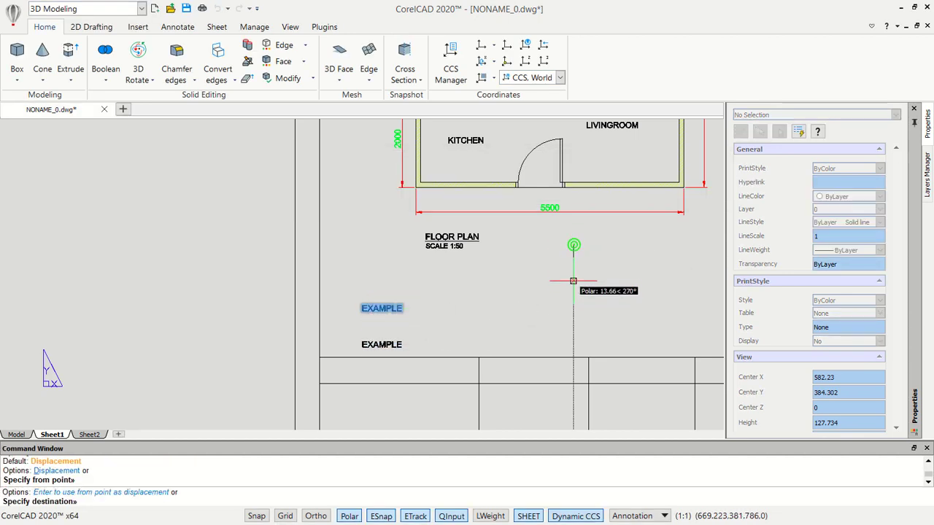
left_click(573, 308)
key("Return")
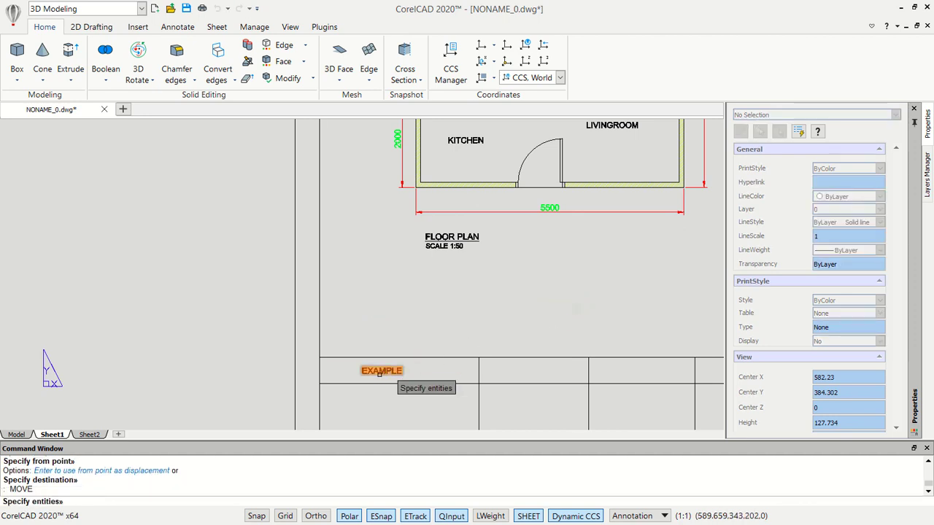
left_click(378, 373)
key("Return")
left_click(457, 305)
left_click(477, 303)
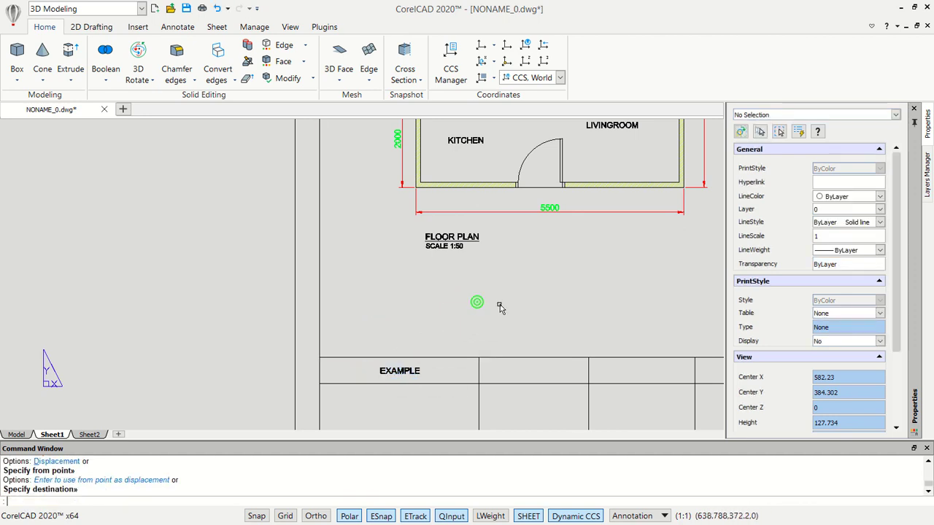
Copy EXAMPLE into the other header cells along the title block
type("co")
key("Return")
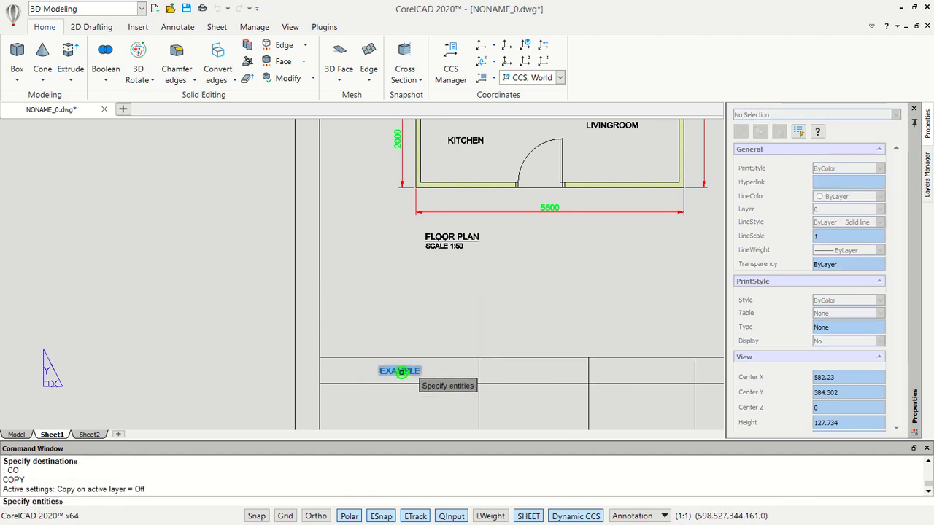
left_click(401, 372)
key("Return")
left_click(407, 302)
left_click(532, 302)
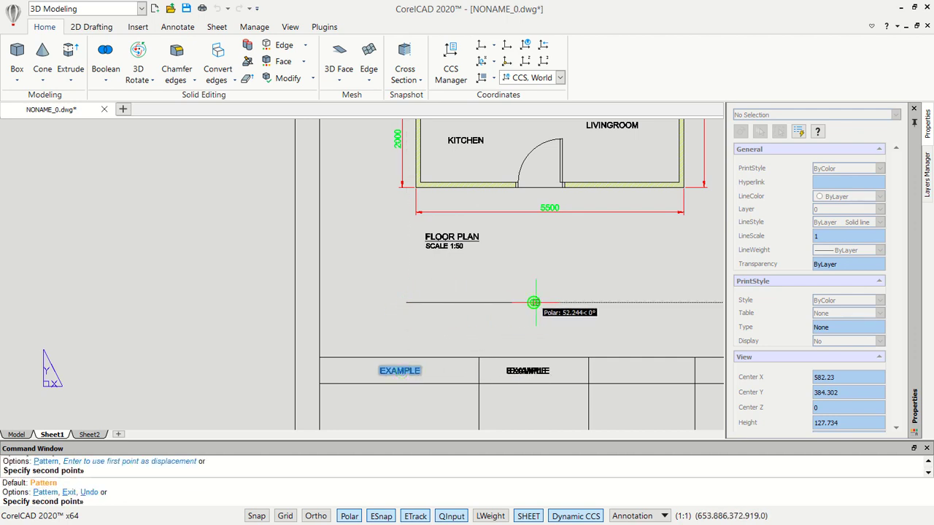
left_click(645, 302)
middle_click_drag(646, 301, 411, 295)
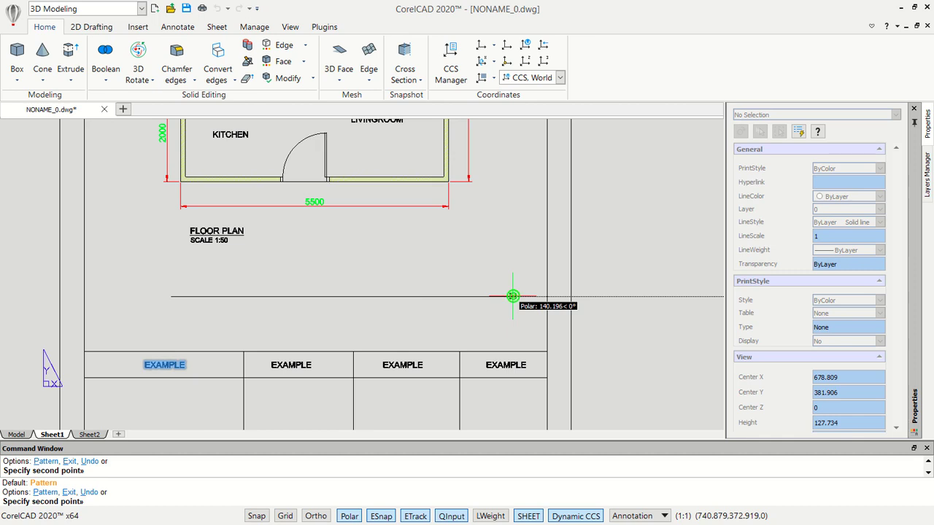
scroll(454, 276, "down", 3)
scroll(454, 278, "down", 2)
middle_click_drag(460, 277, 491, 322)
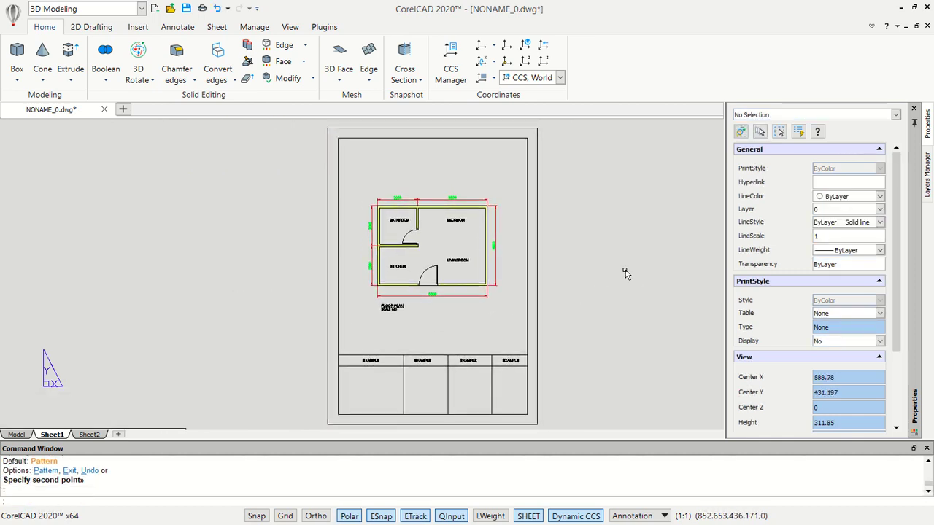
Plot to the Canon G2000 series with a window around the sheet, A4 portrait, centred, and preview
type("PLOT")
key("Return")
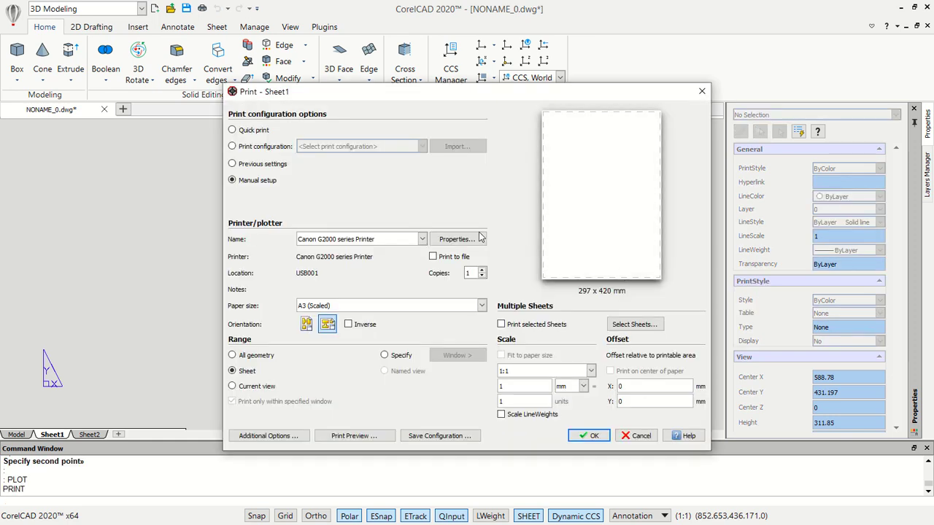
left_click(380, 241)
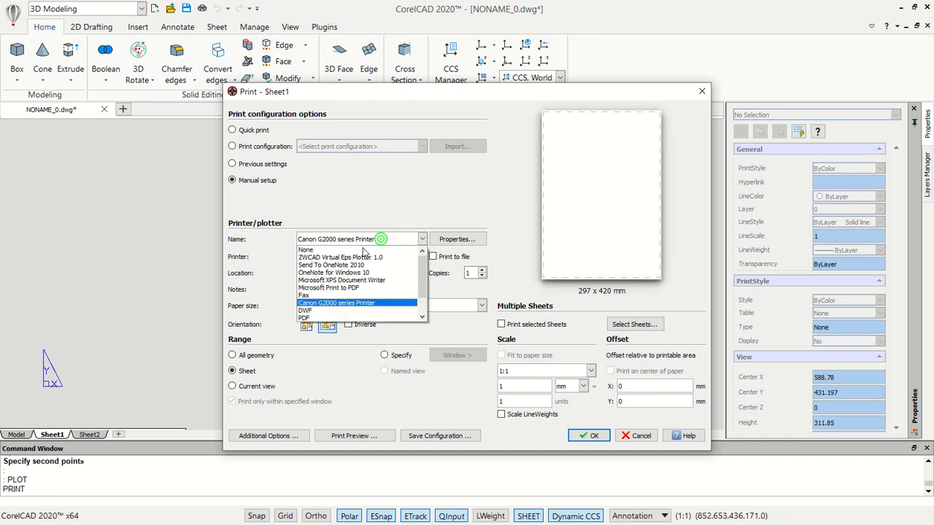
left_click(342, 300)
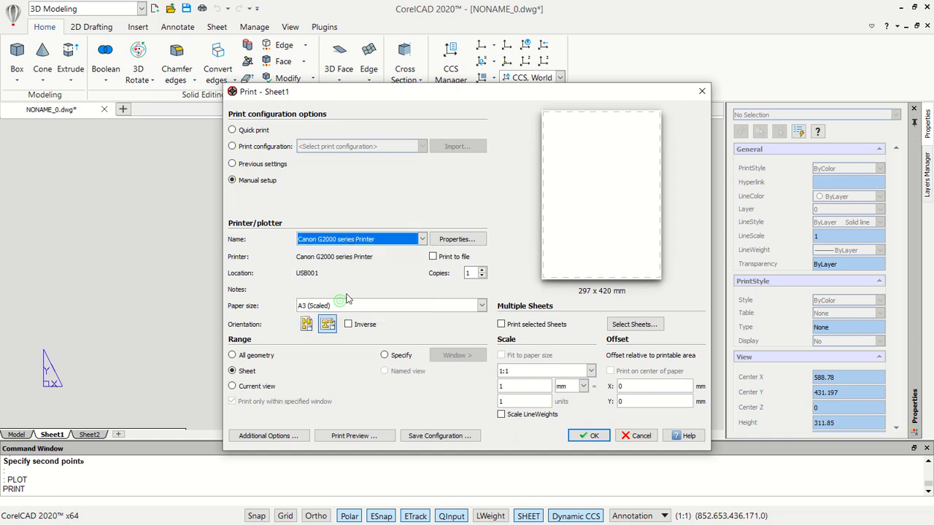
left_click(401, 355)
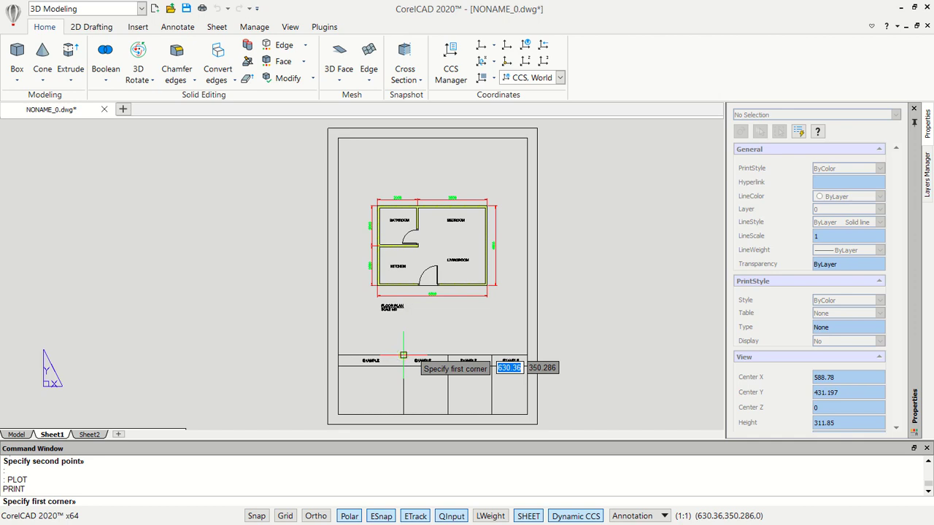
left_click(329, 129)
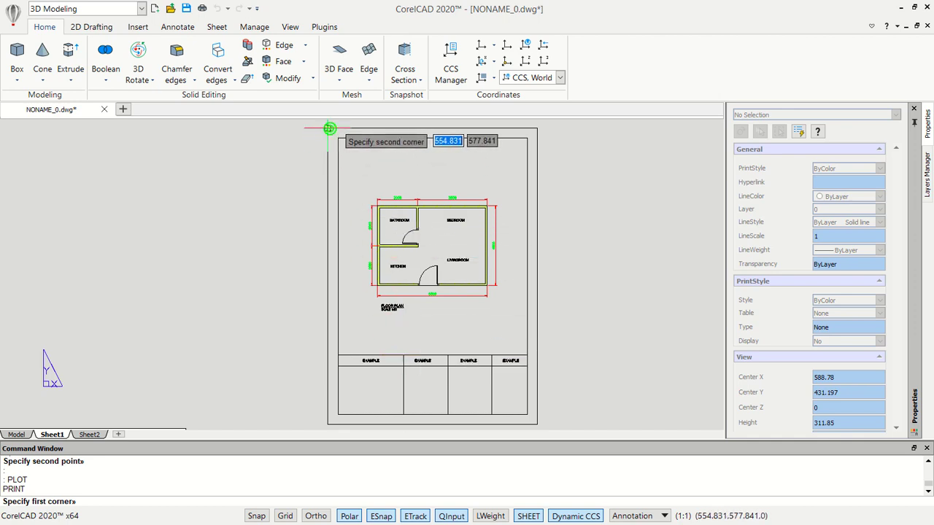
left_click(536, 422)
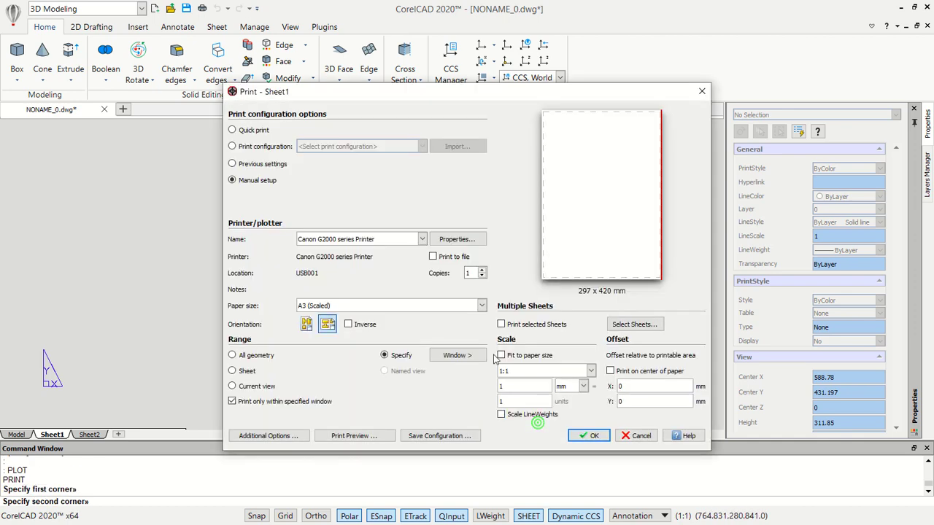
left_click(484, 304)
left_click(336, 159)
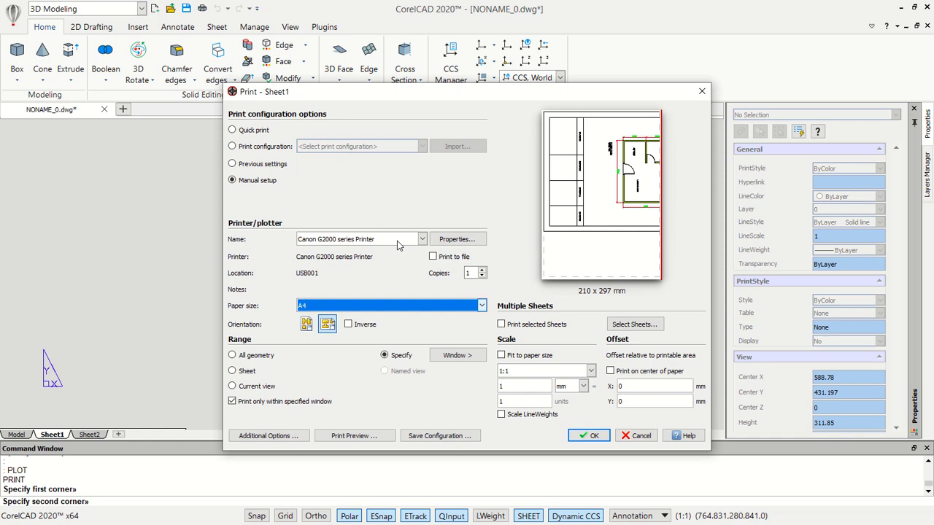
left_click(307, 326)
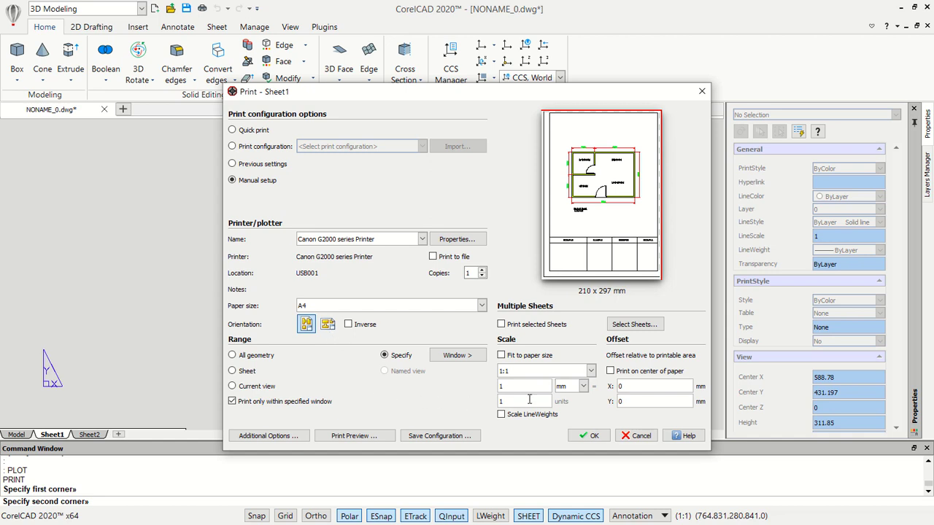
left_click(611, 371)
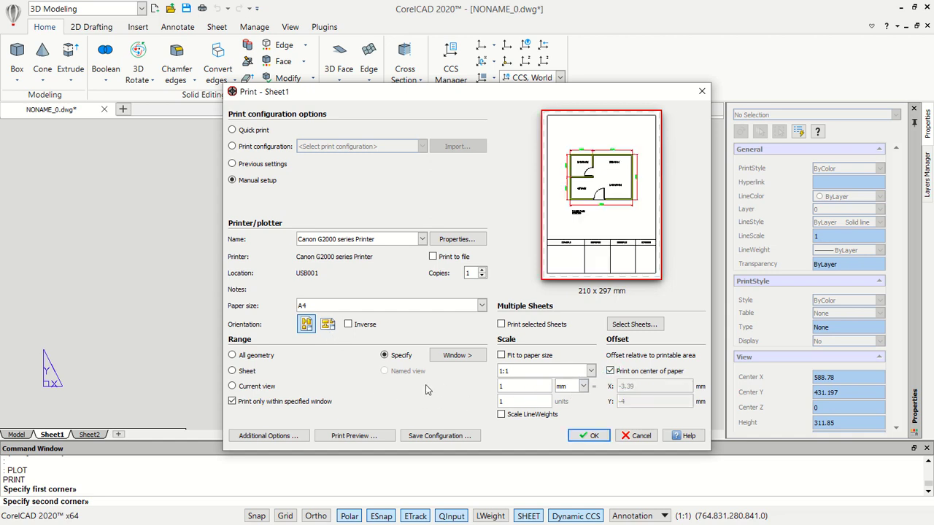
left_click(353, 436)
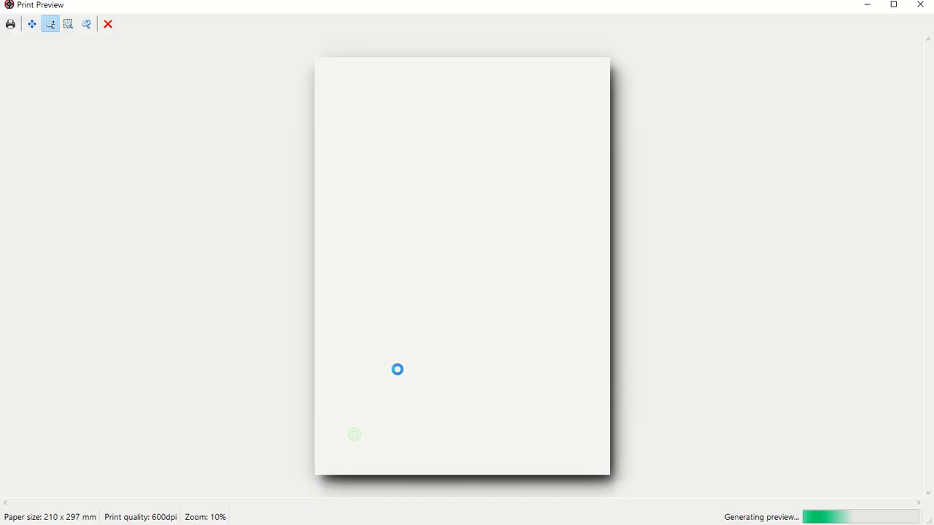